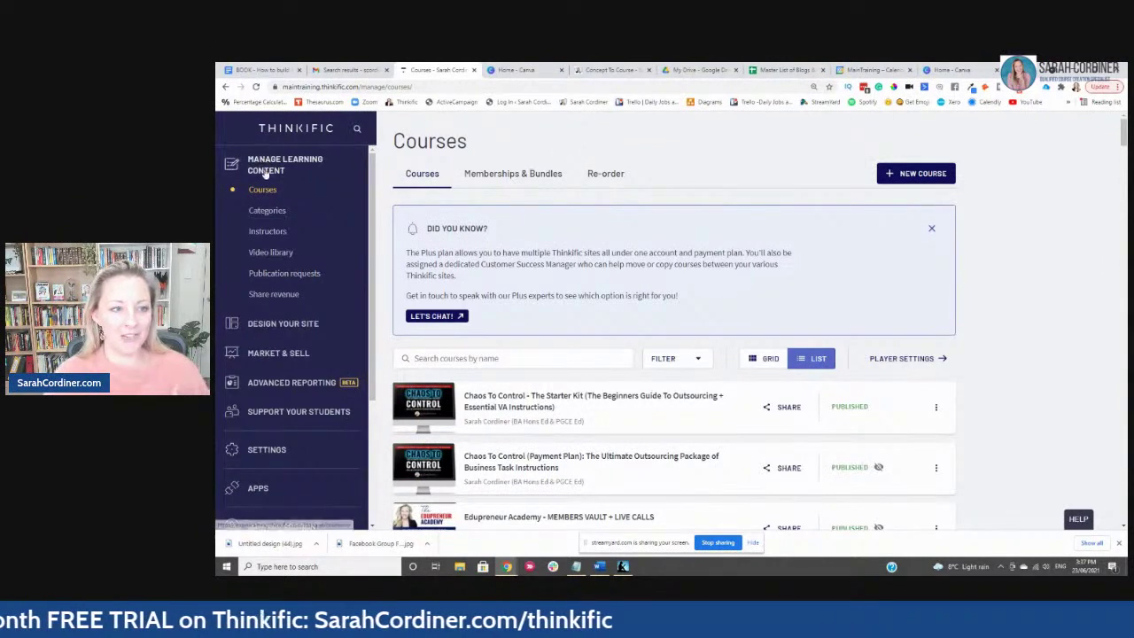
# Step: Dismiss the "Did you know?" notice and start a new course from the Blank template
pyautogui.click(931, 228)
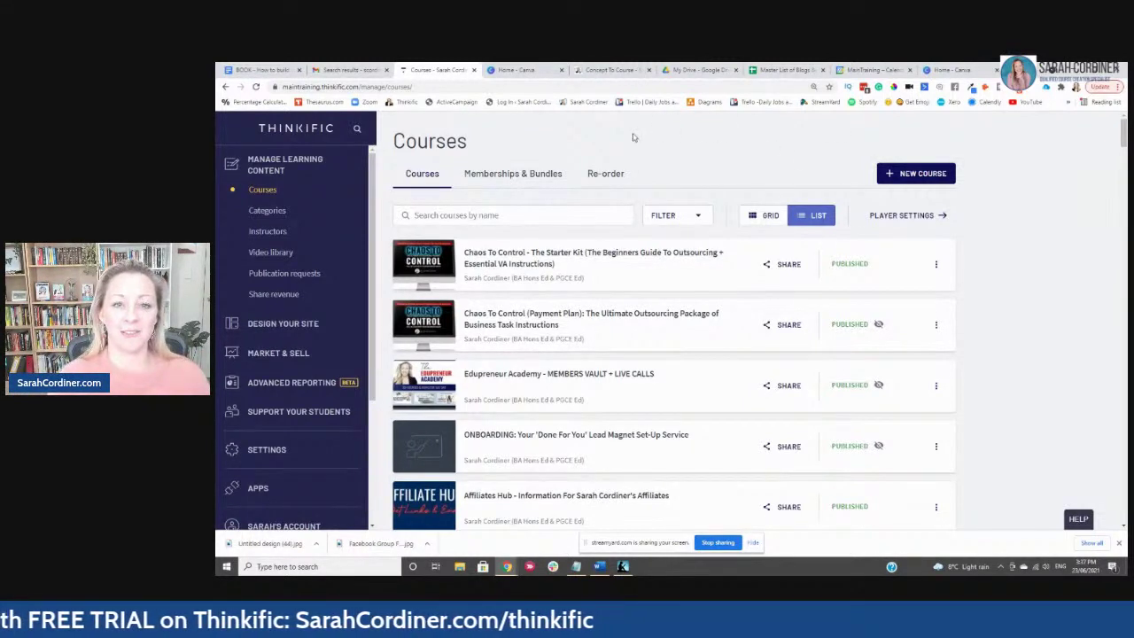
pyautogui.hotkey('ctrl', '+')
pyautogui.hotkey('ctrl', '+')
pyautogui.hotkey('ctrl', '+')
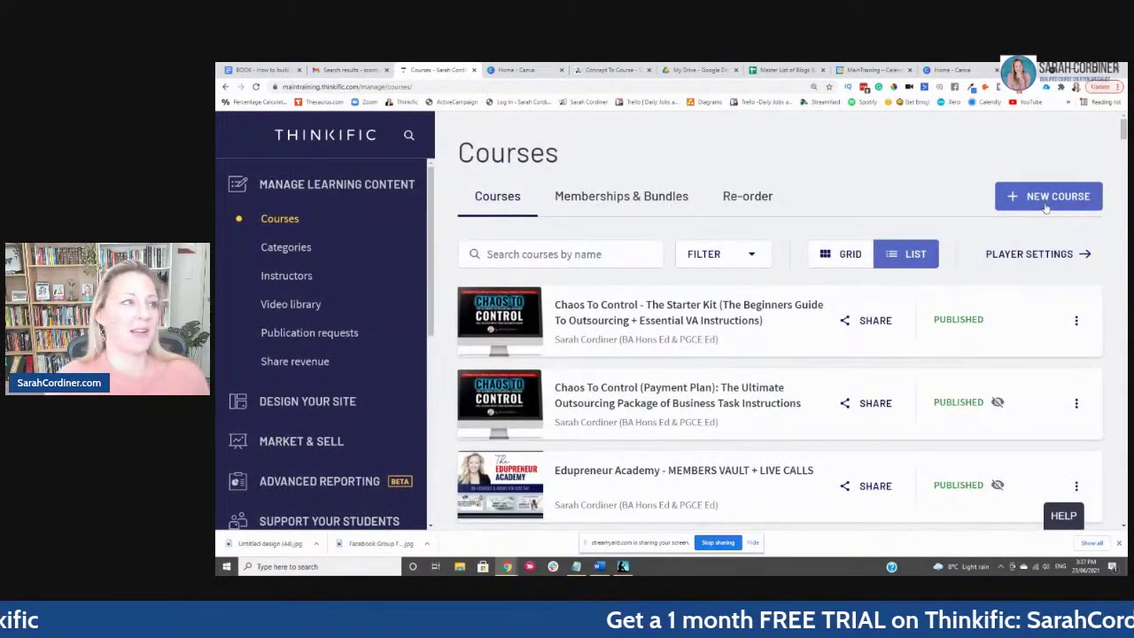
pyautogui.click(1045, 202)
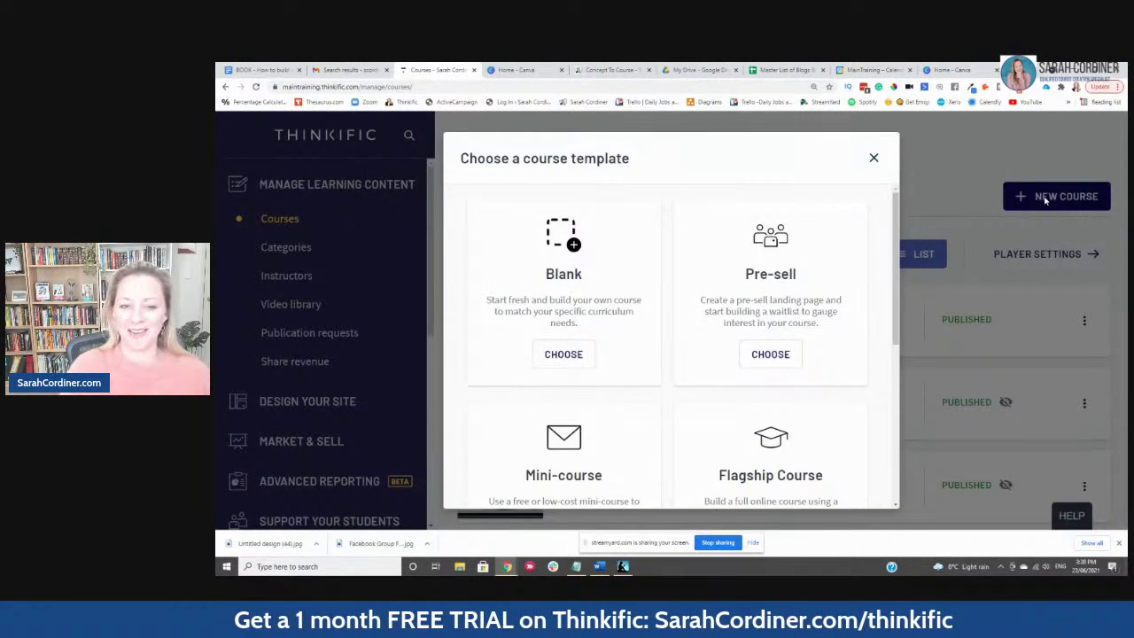
pyautogui.click(574, 354)
pyautogui.click(569, 310)
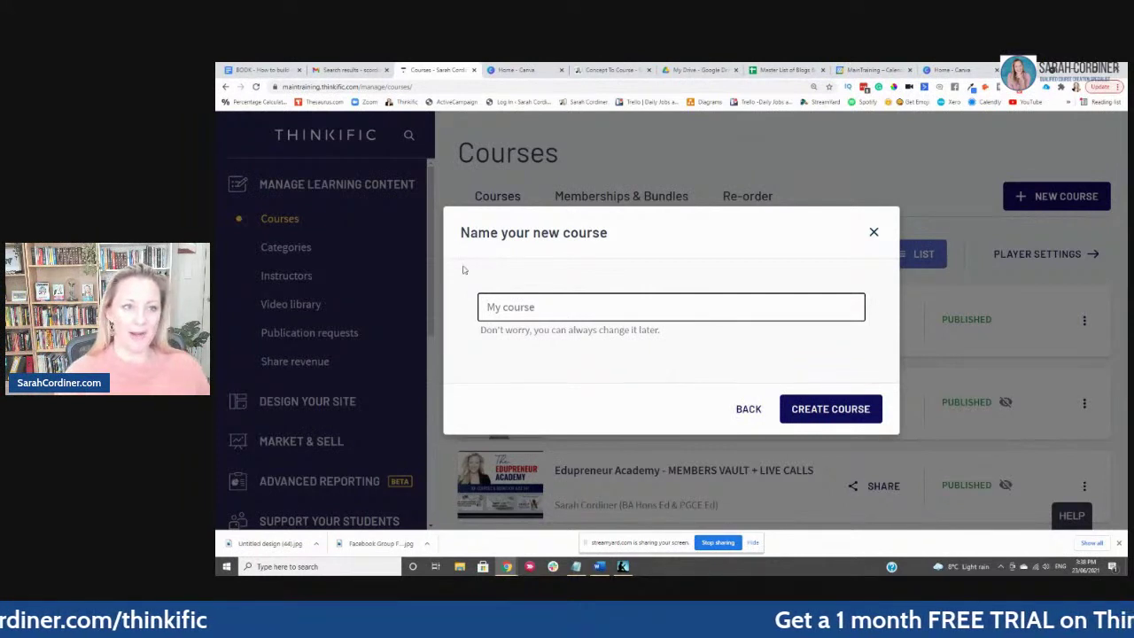
# Step: Copy the main title from the book document and create the course under the name FACEBOOK GROUP FORMULA
pyautogui.click(254, 69)
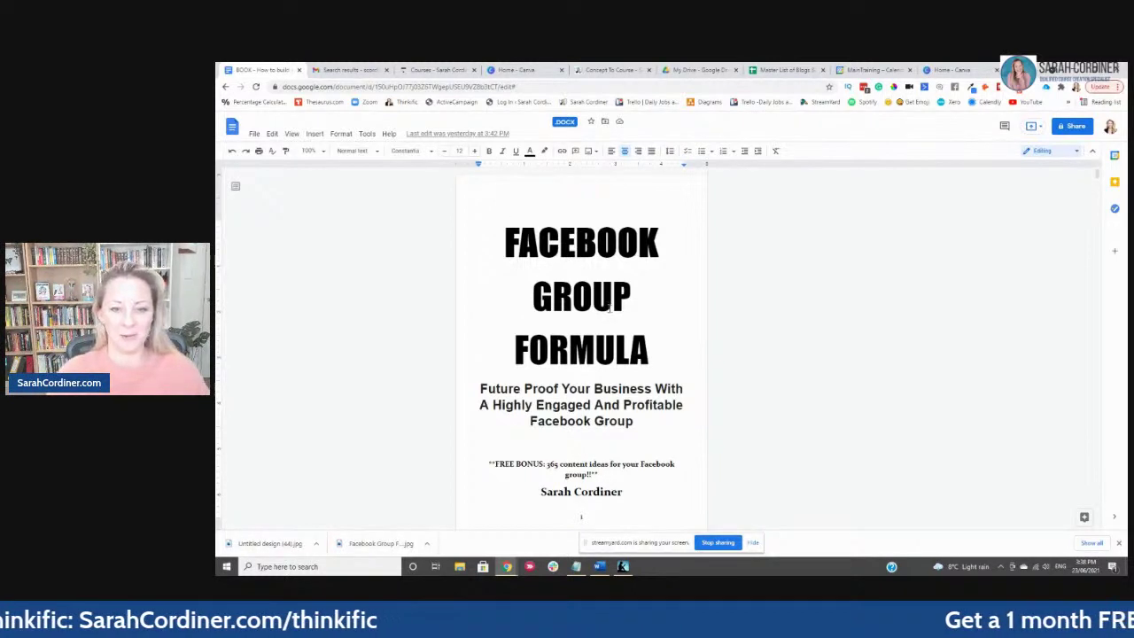
pyautogui.moveTo(636, 345); pyautogui.dragTo(507, 241)
pyautogui.hotkey('ctrl', 'c')
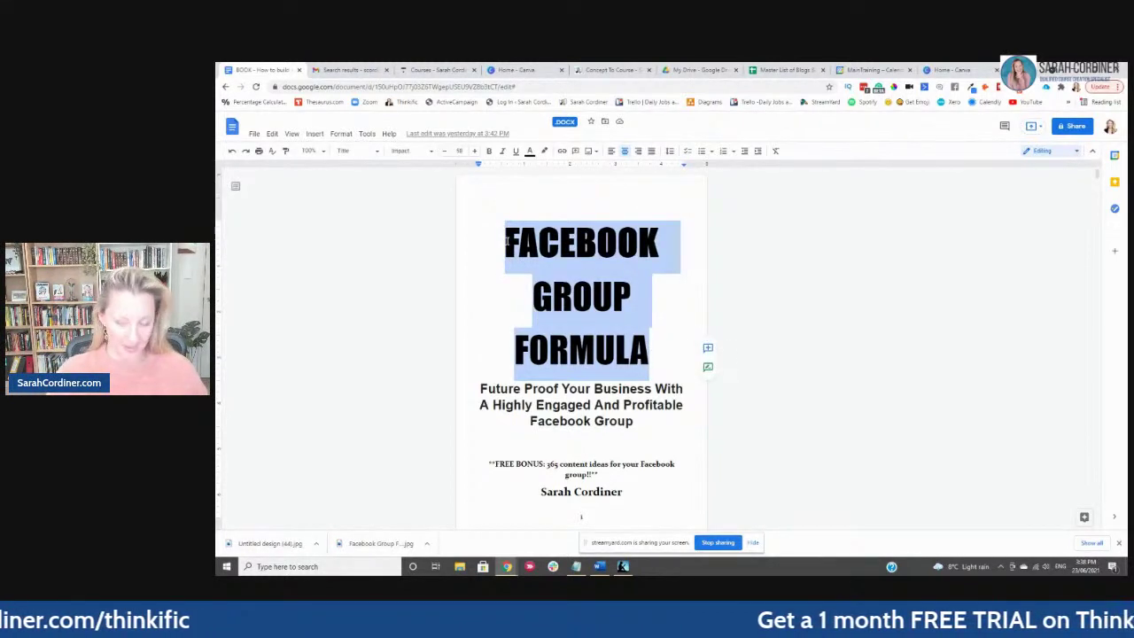
pyautogui.click(442, 69)
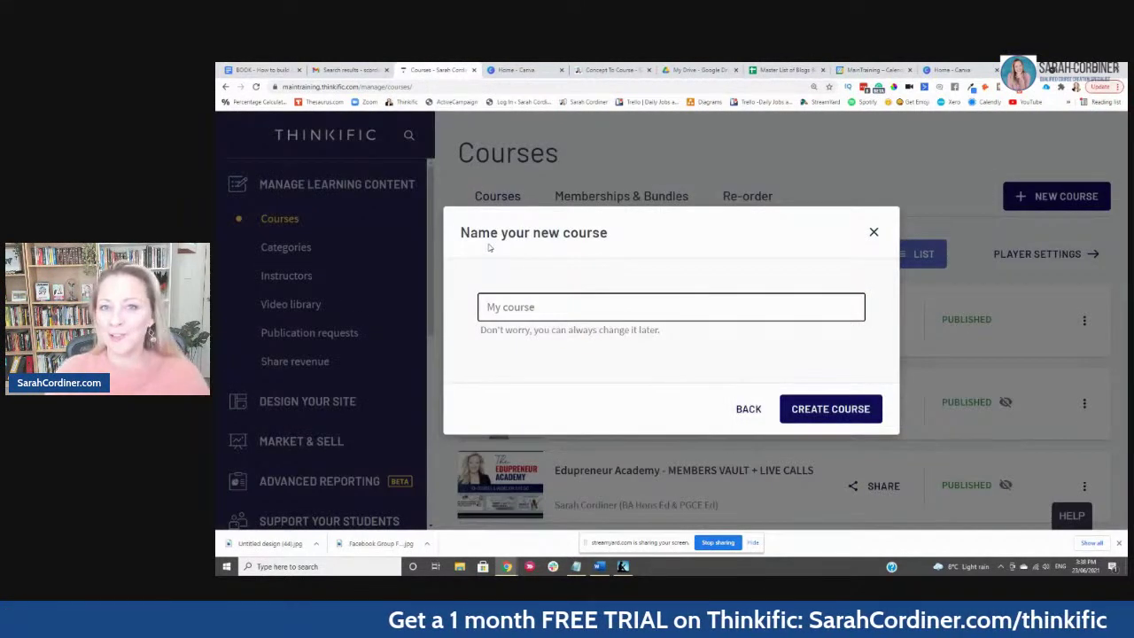
pyautogui.click(505, 307)
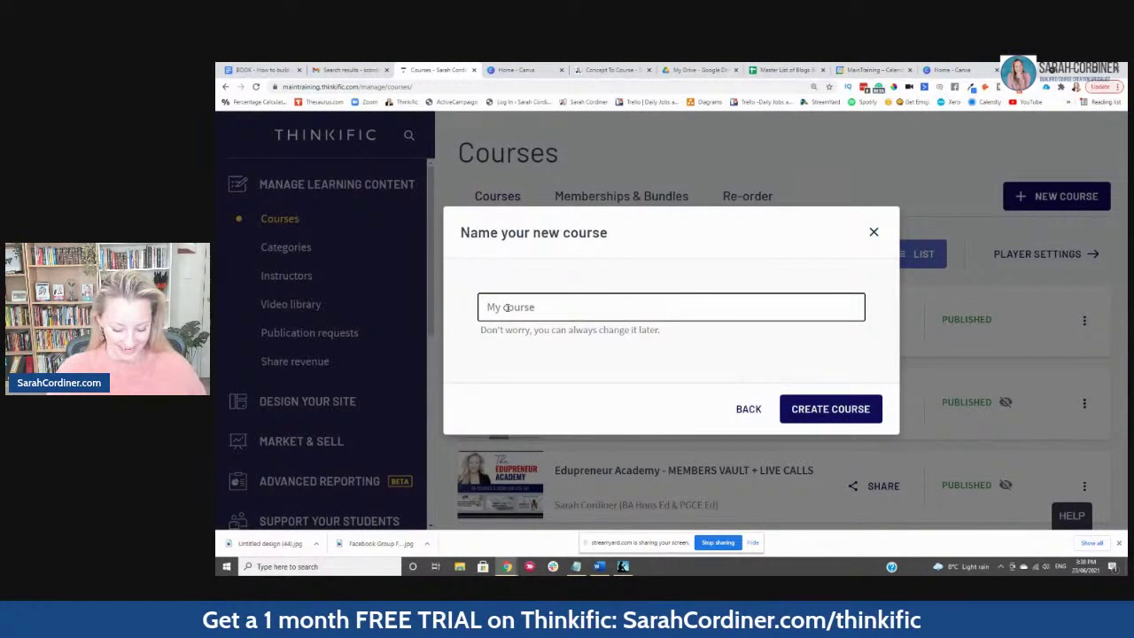
pyautogui.hotkey('ctrl', 'v')
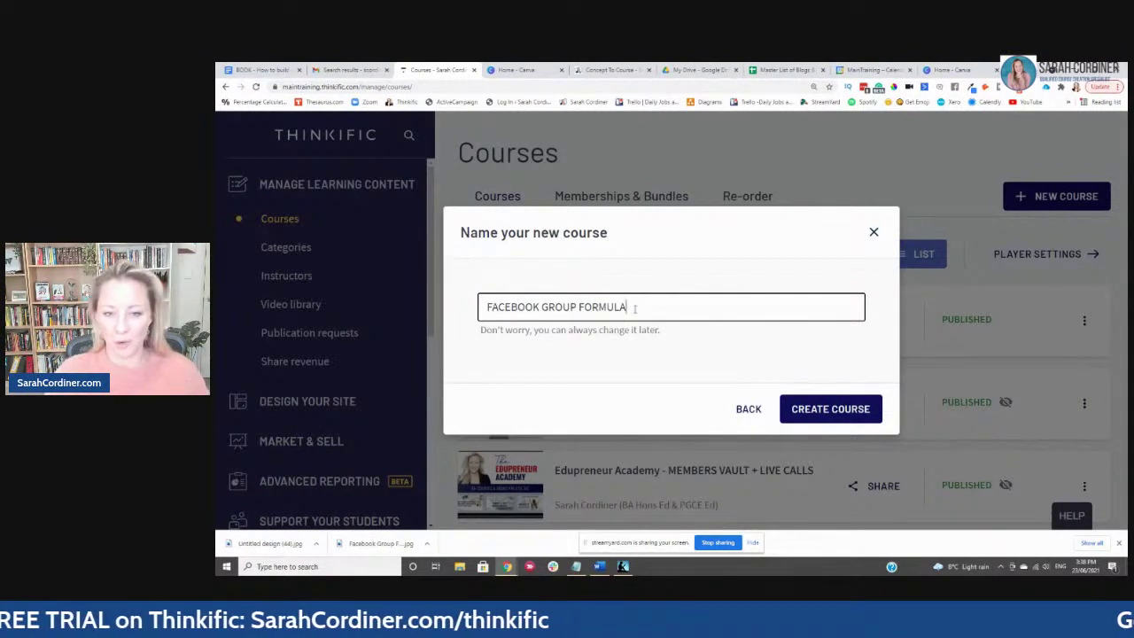
pyautogui.click(830, 408)
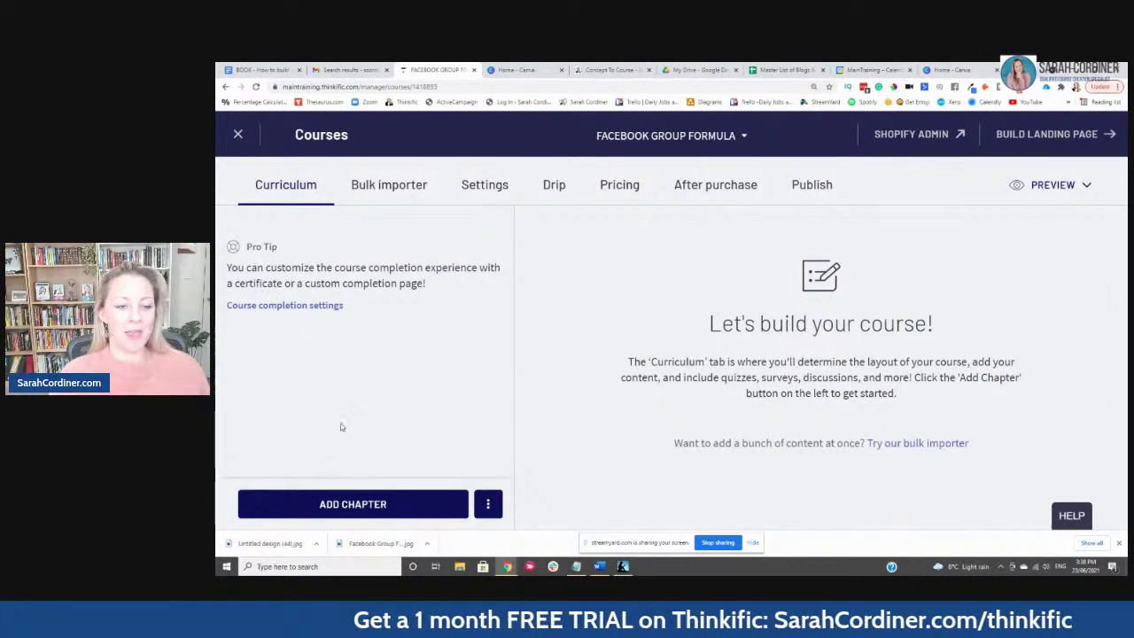
# Step: Add a chapter titled "Module 1" to the course curriculum and save it
pyautogui.click(368, 505)
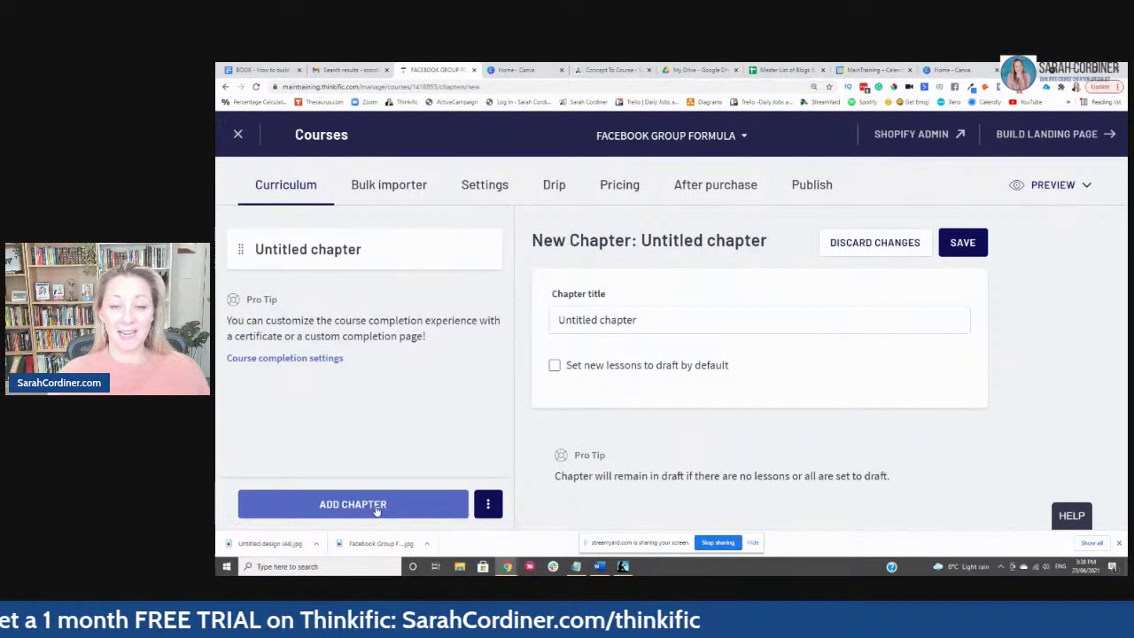
pyautogui.moveTo(656, 320); pyautogui.dragTo(555, 315)
pyautogui.press('BackSpace')
pyautogui.write('Module 1')
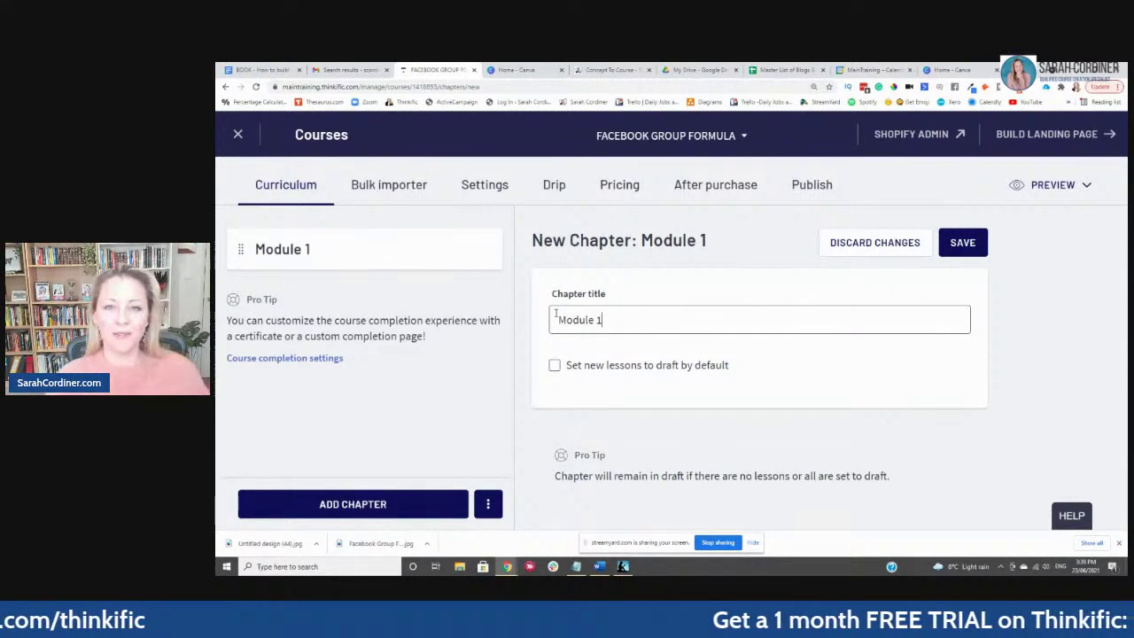
pyautogui.click(962, 242)
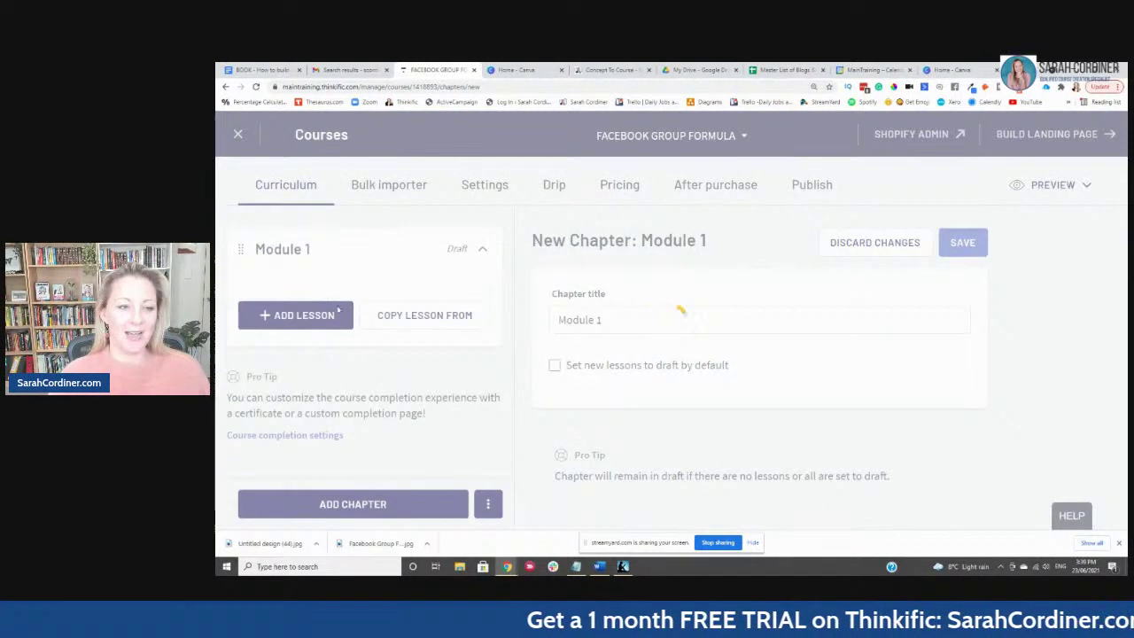
# Step: Review the available lesson types for Module 1 and add a video lesson titled "How to xyz"
pyautogui.click(312, 314)
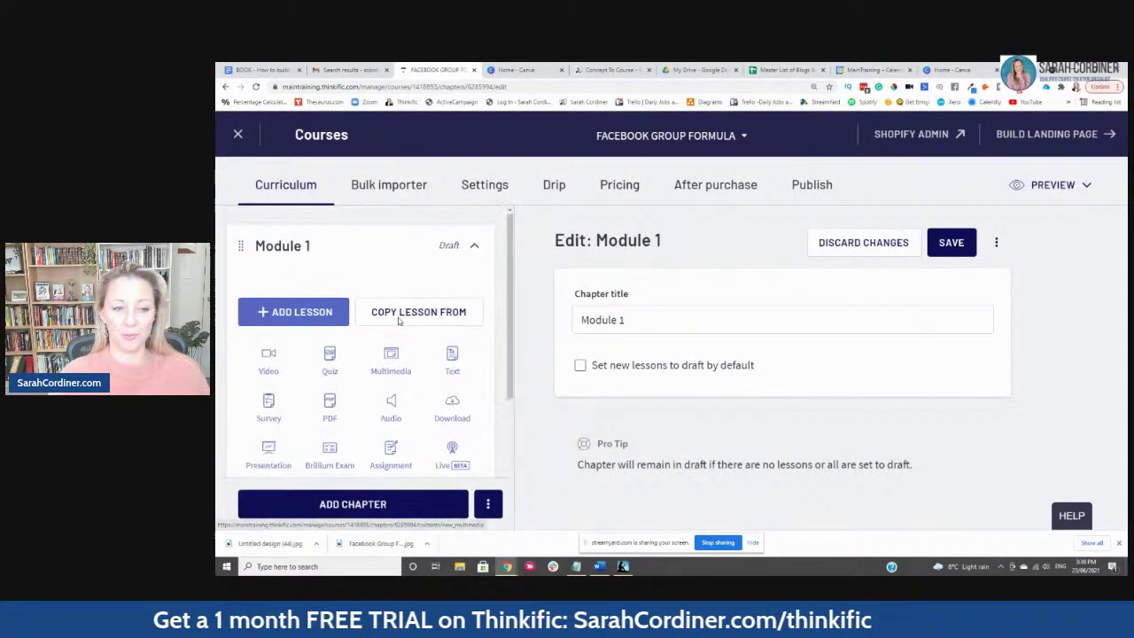
pyautogui.scroll(1, 270, 319)
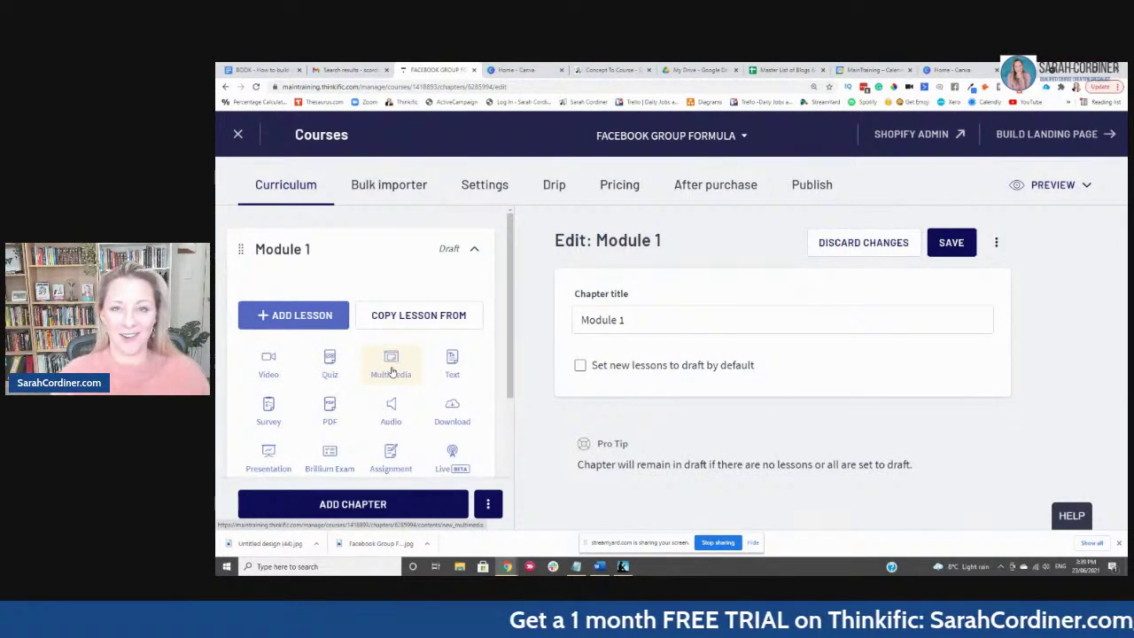
pyautogui.scroll(-1, 391, 372)
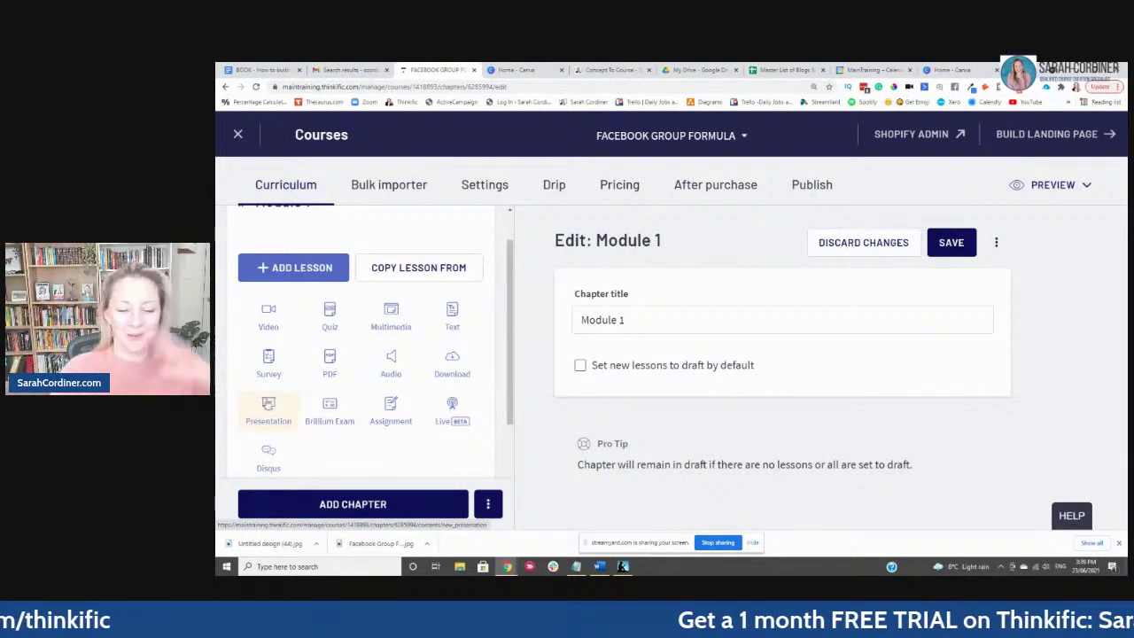
pyautogui.scroll(-1, 373, 408)
pyautogui.scroll(2, 373, 408)
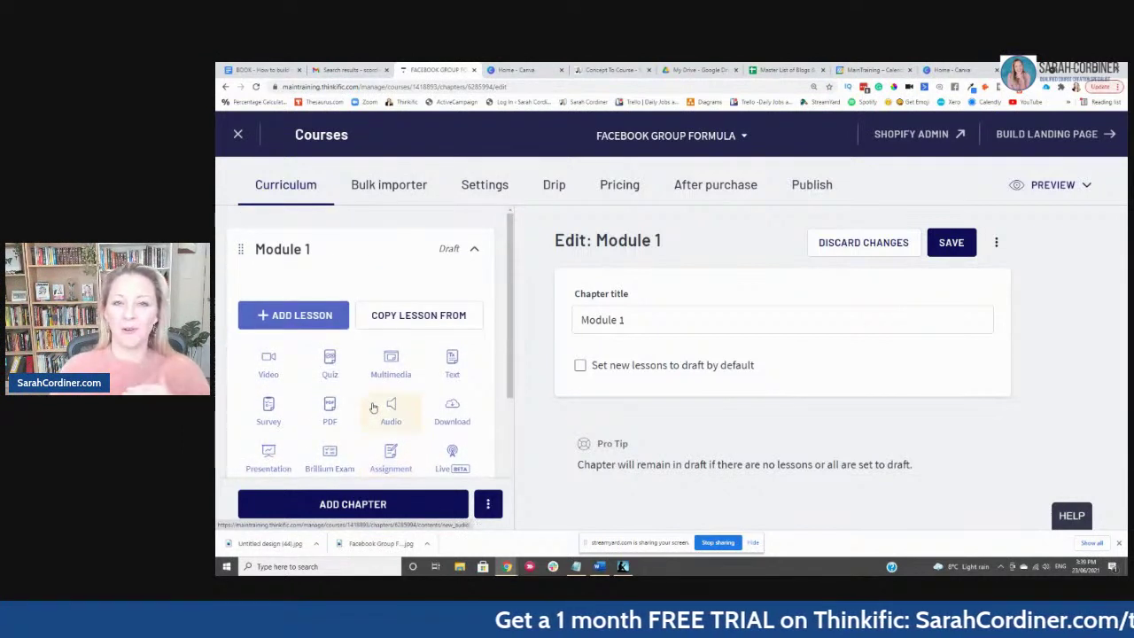
pyautogui.scroll(-1, 373, 407)
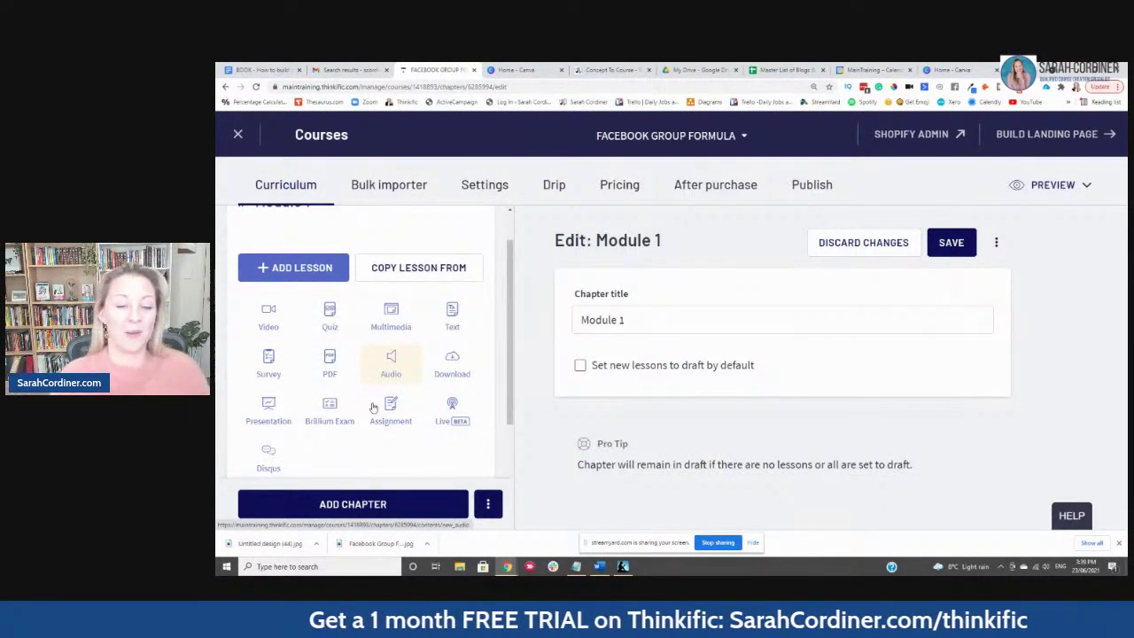
pyautogui.scroll(1, 373, 408)
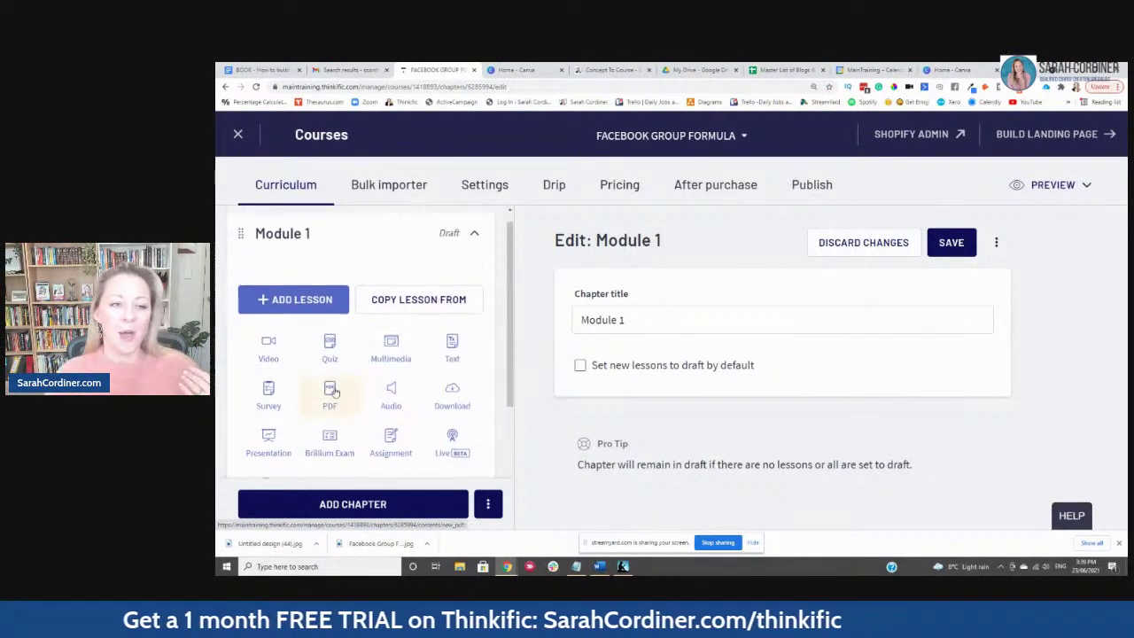
pyautogui.click(281, 365)
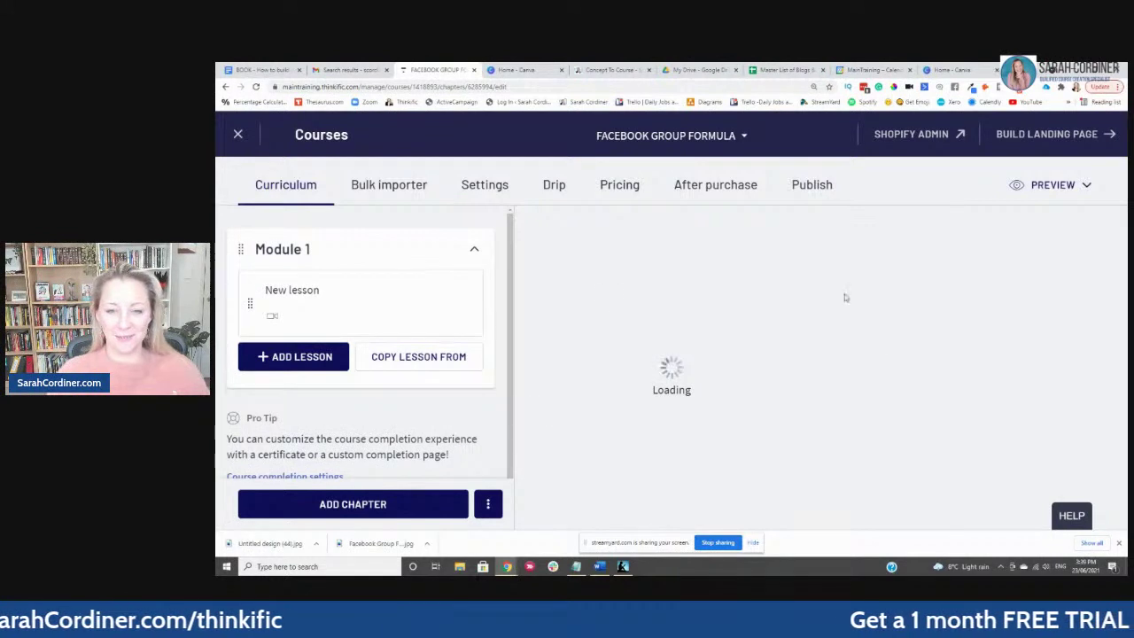
pyautogui.click(604, 322)
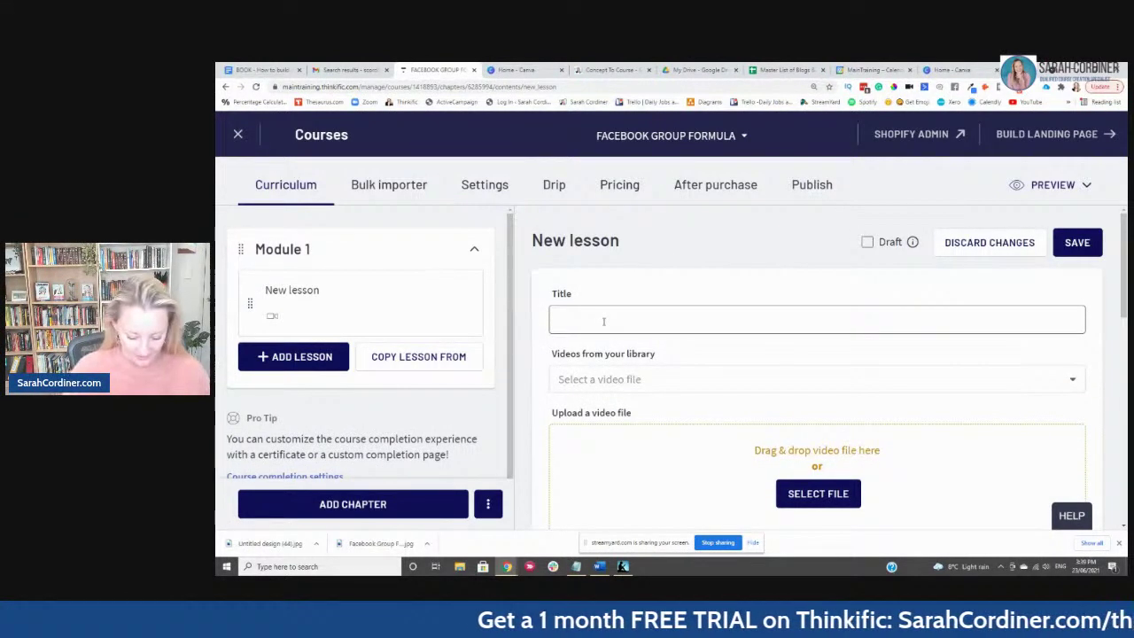
pyautogui.write('How to xyz')
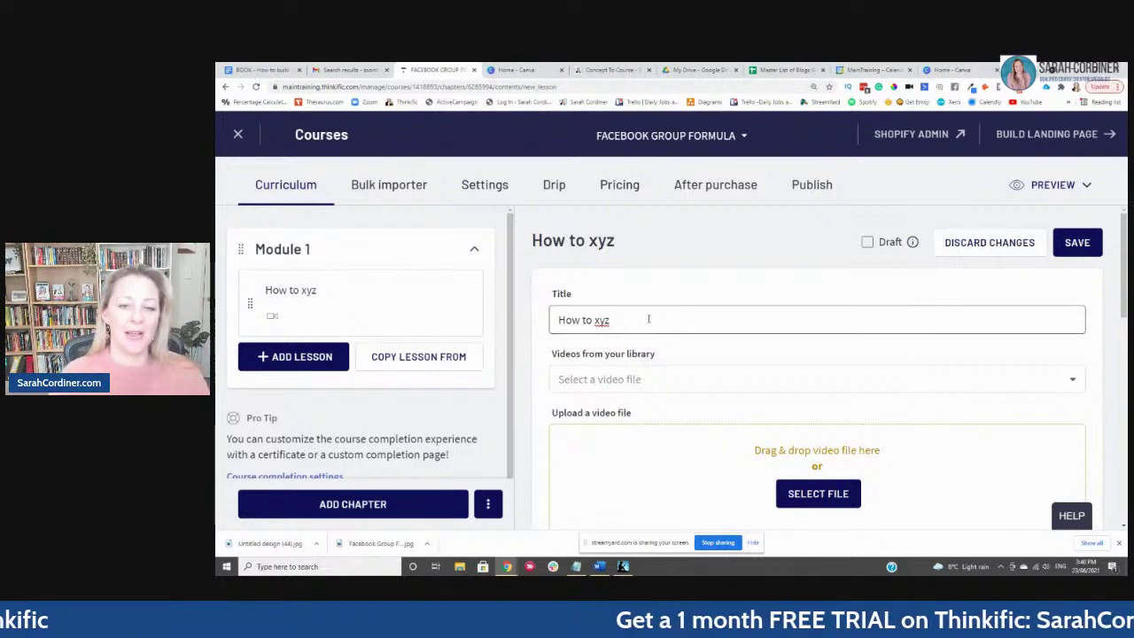
# Step: Fill the lesson's optional text section with three placeholder lines: "jbvdgnfcdjbnflbmkfsb", "xcb nxcdbn" and "ZBdZNBl"
pyautogui.scroll(-1, 655, 330)
pyautogui.scroll(1, 596, 277)
pyautogui.scroll(-2, 611, 292)
pyautogui.click(836, 399)
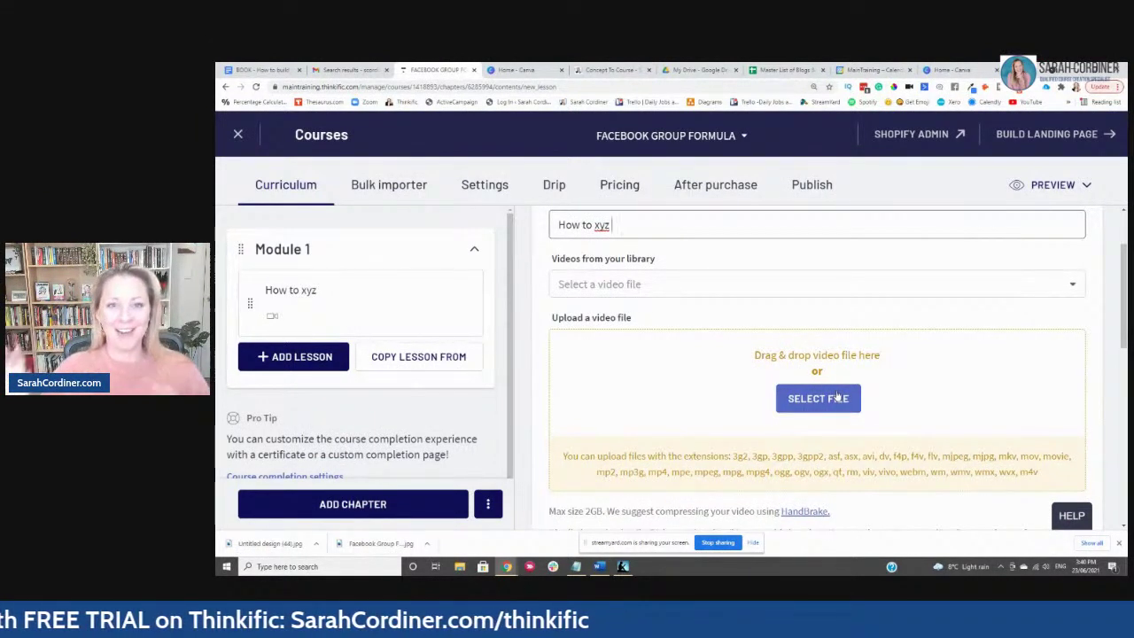
pyautogui.scroll(-3, 762, 406)
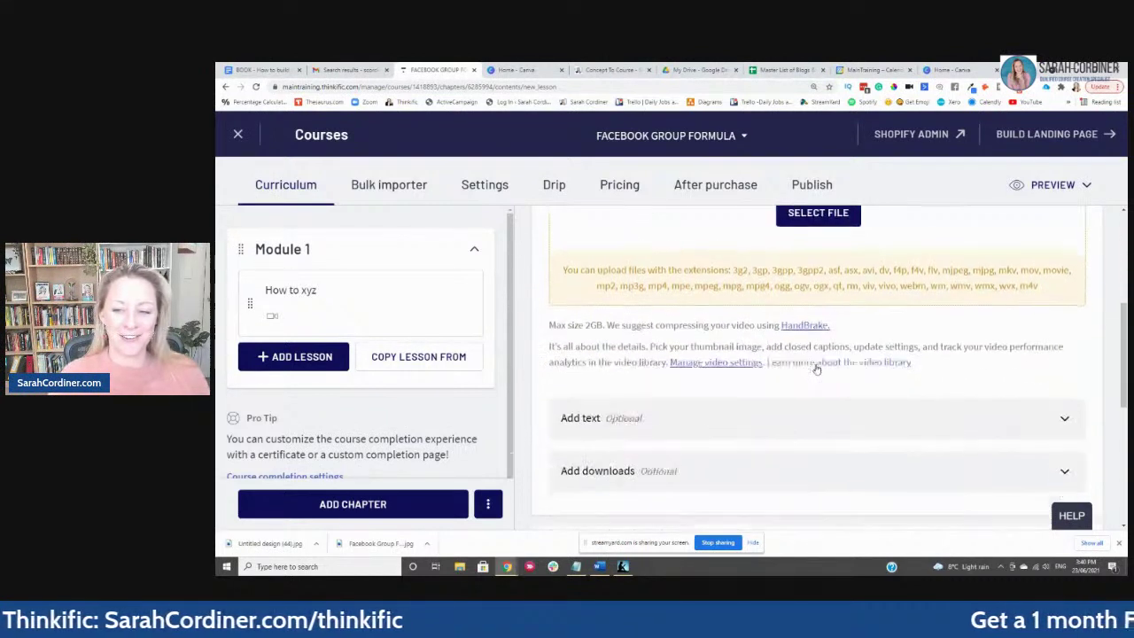
pyautogui.click(691, 320)
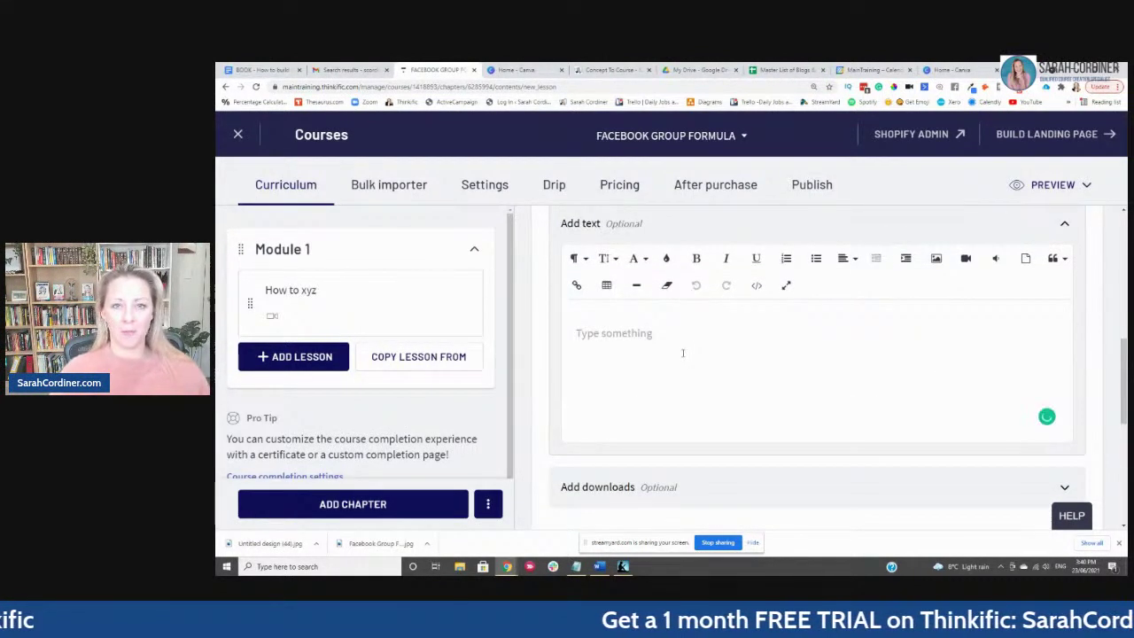
pyautogui.write('jbvdgnfcdjbnflbmkfsb')
pyautogui.press('Return')
pyautogui.write('xc')
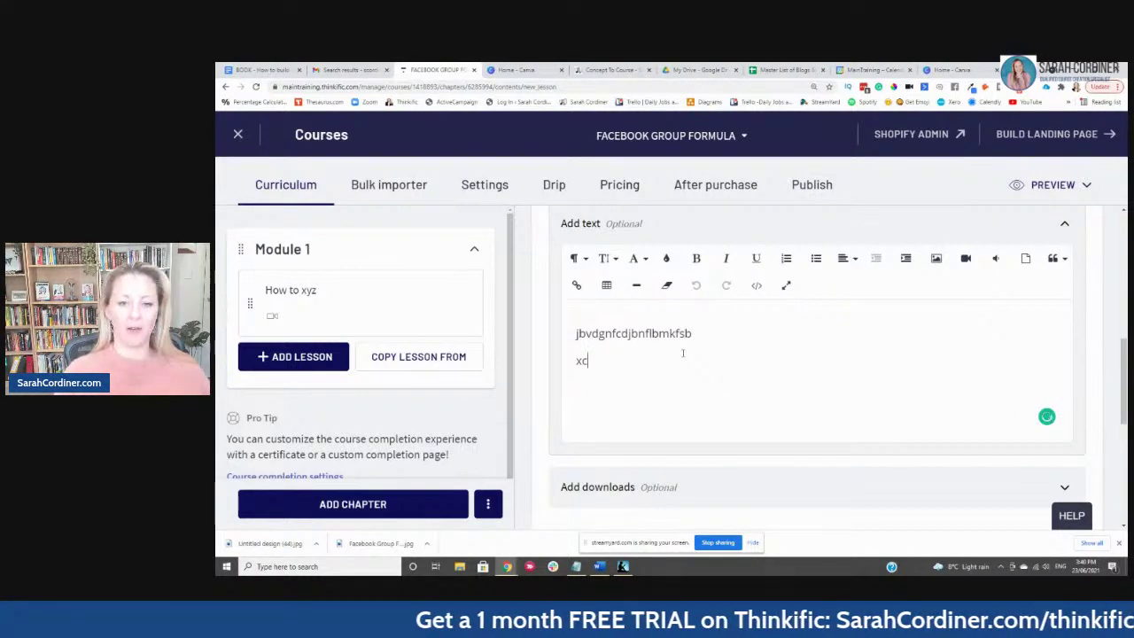
pyautogui.write('b nxcdbn ZBdZNBl')
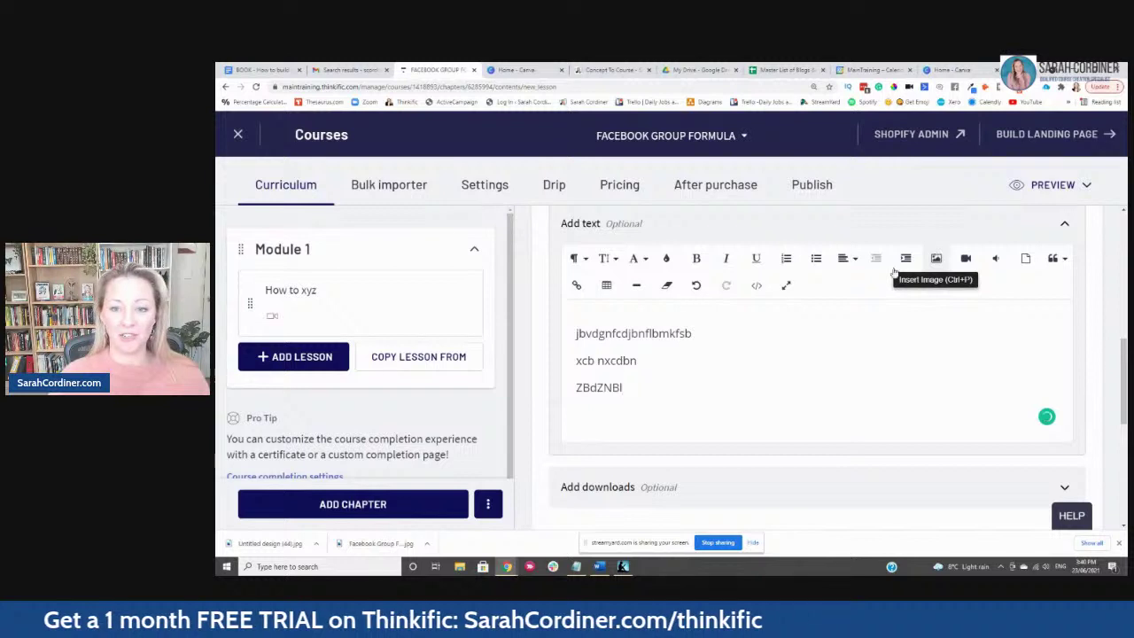
# Step: Expand the lesson's optional downloads section and review the video upload, text and download areas
pyautogui.scroll(1, 660, 302)
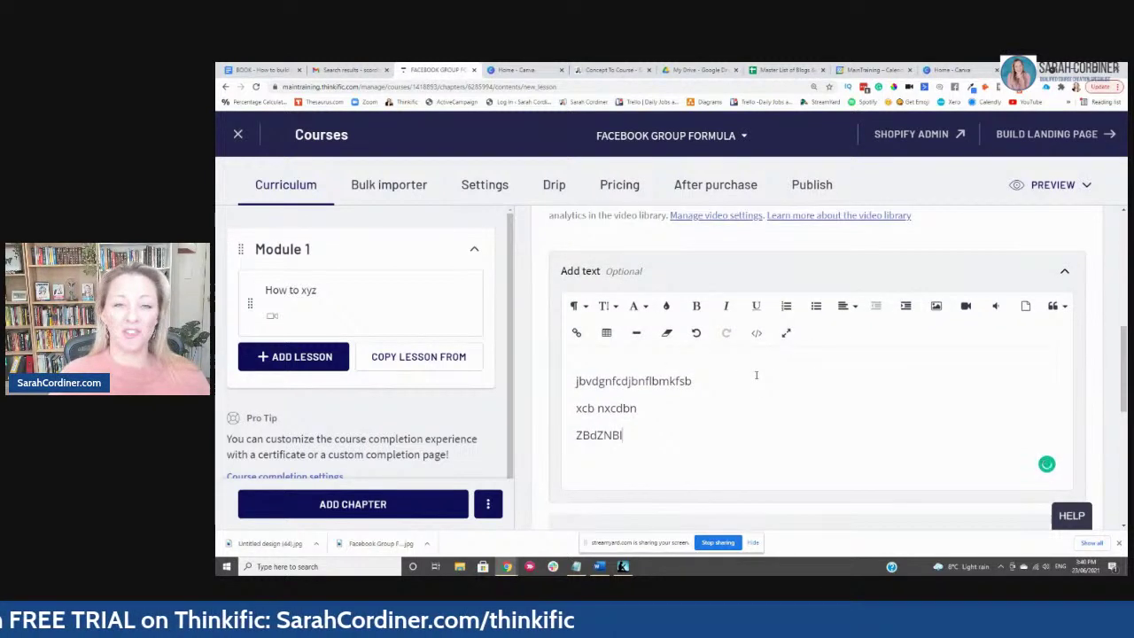
pyautogui.hotkey('ctrl', 'a')
pyautogui.scroll(-2, 747, 379)
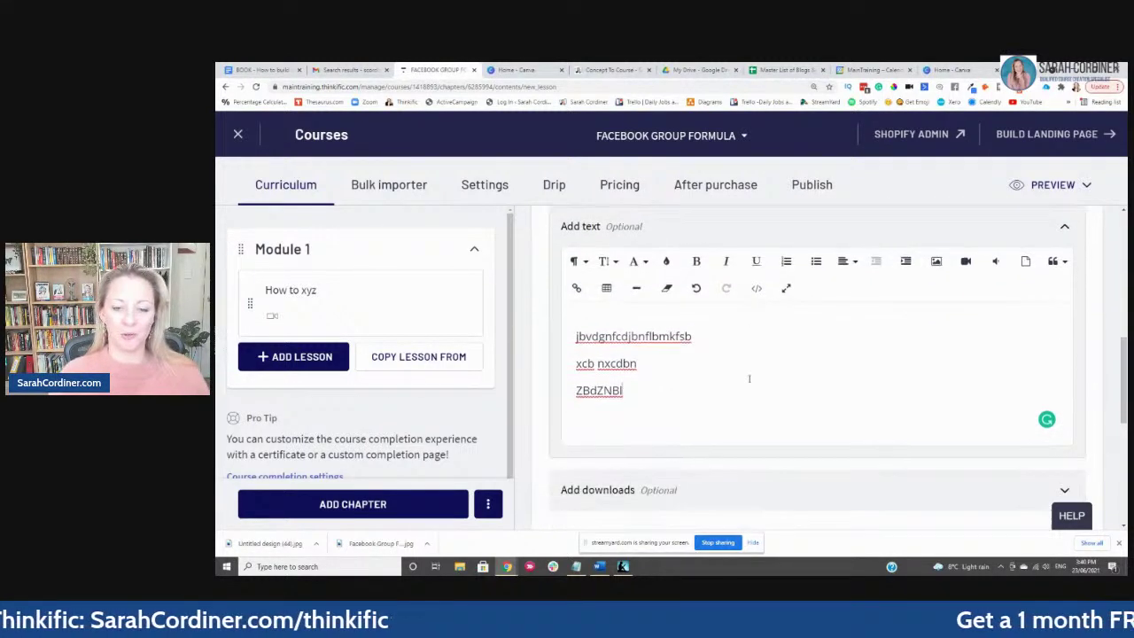
pyautogui.press('Delete')
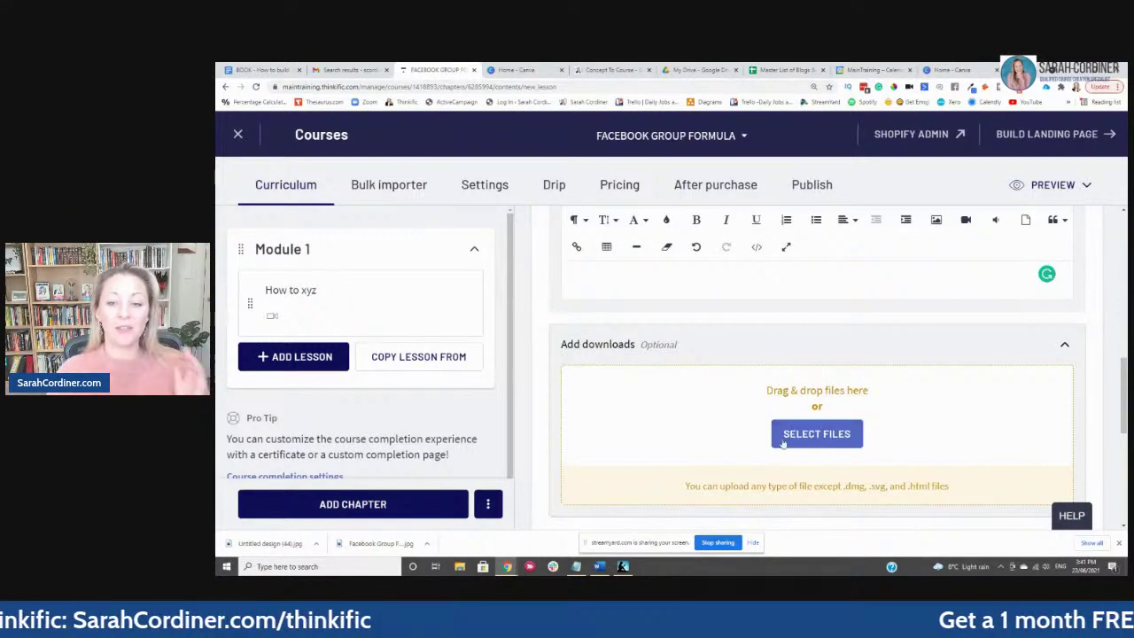
pyautogui.scroll(10, 817, 431)
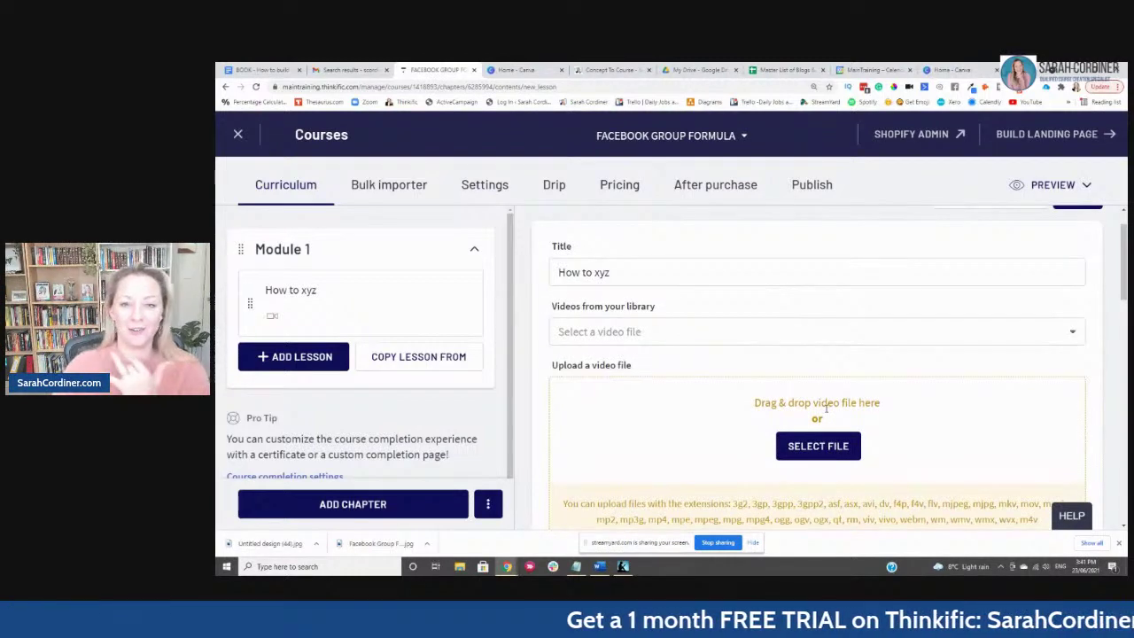
pyautogui.scroll(-5, 825, 407)
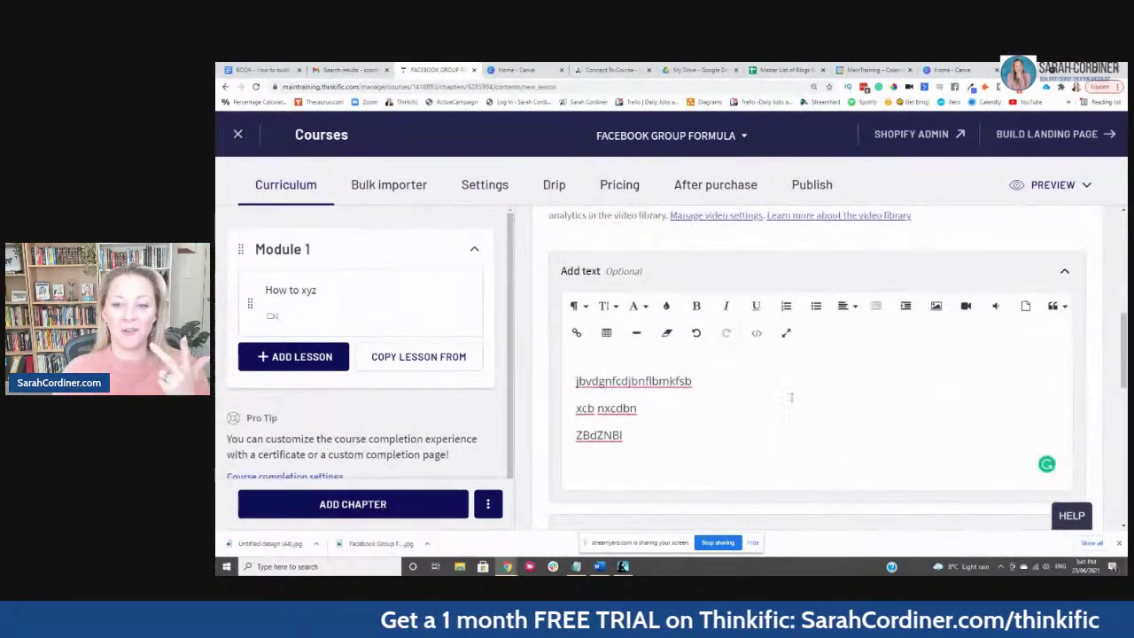
pyautogui.scroll(-3, 731, 392)
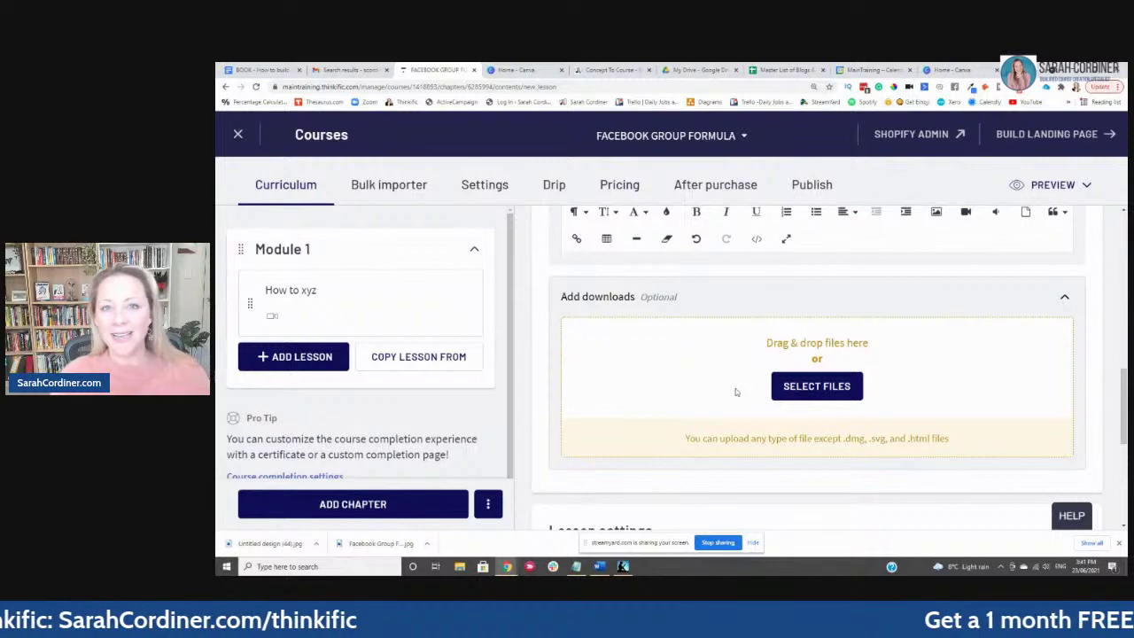
# Step: Leave the "How to xyz" video lesson, discarding its unsaved changes, and open the Module 1 chapter for editing
pyautogui.scroll(6, 757, 417)
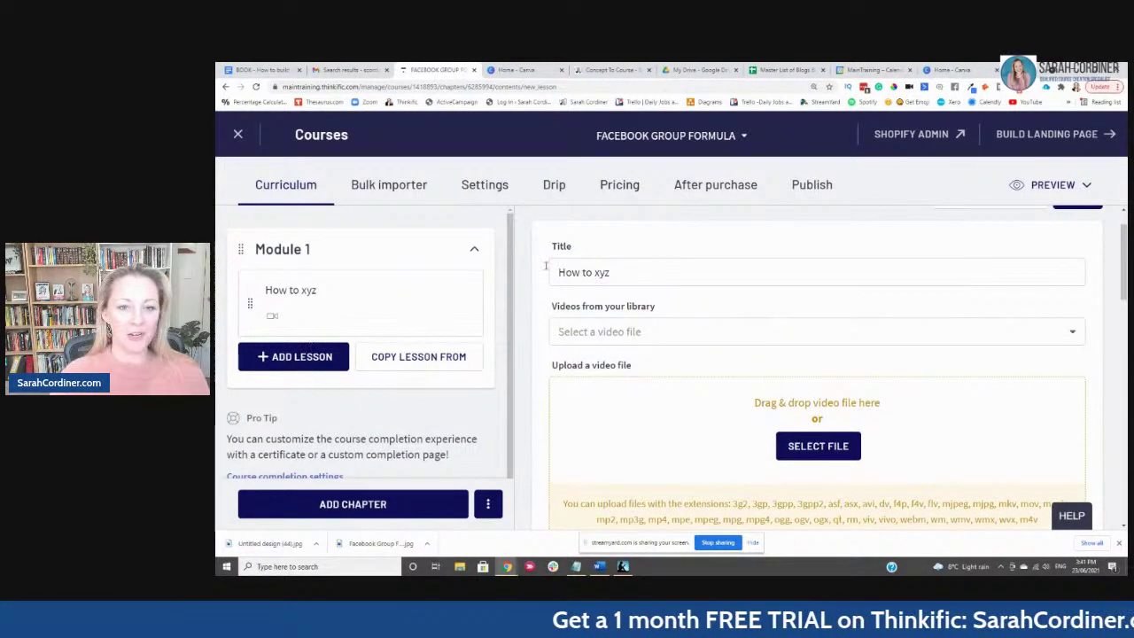
pyautogui.scroll(1, 547, 265)
pyautogui.click(342, 255)
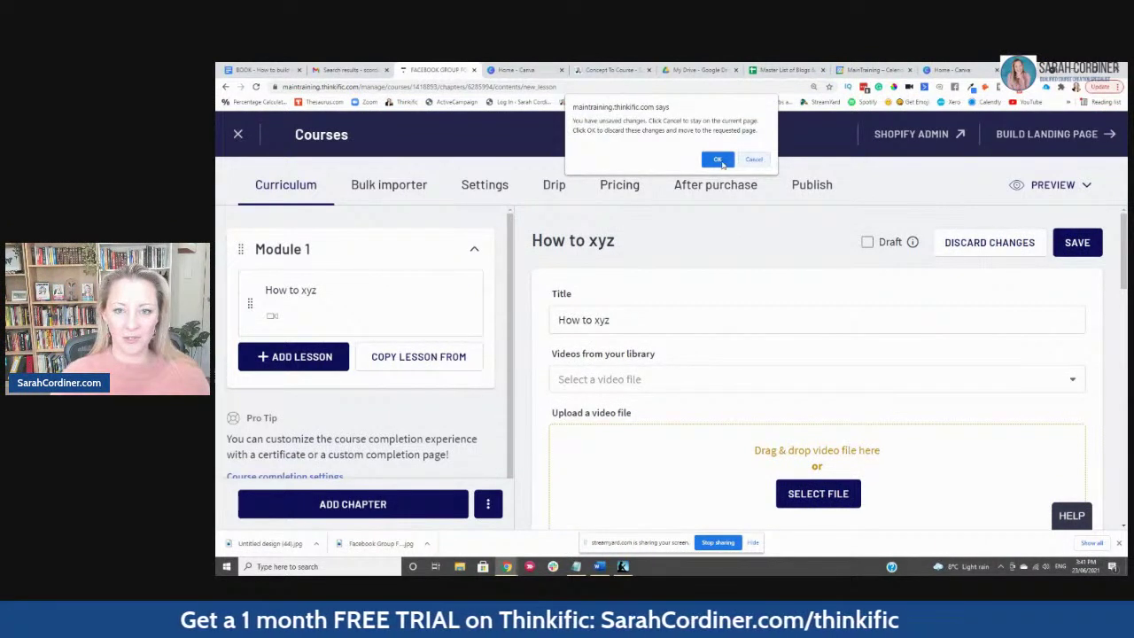
pyautogui.click(718, 161)
# Step: Change the Module 1 chapter title to "DOWNLOAD YOUR BOOK: FACEBOOK GROUP FORMULA"
pyautogui.moveTo(636, 325); pyautogui.dragTo(571, 322)
pyautogui.write('FACEBOOK GROUP FORMULA')
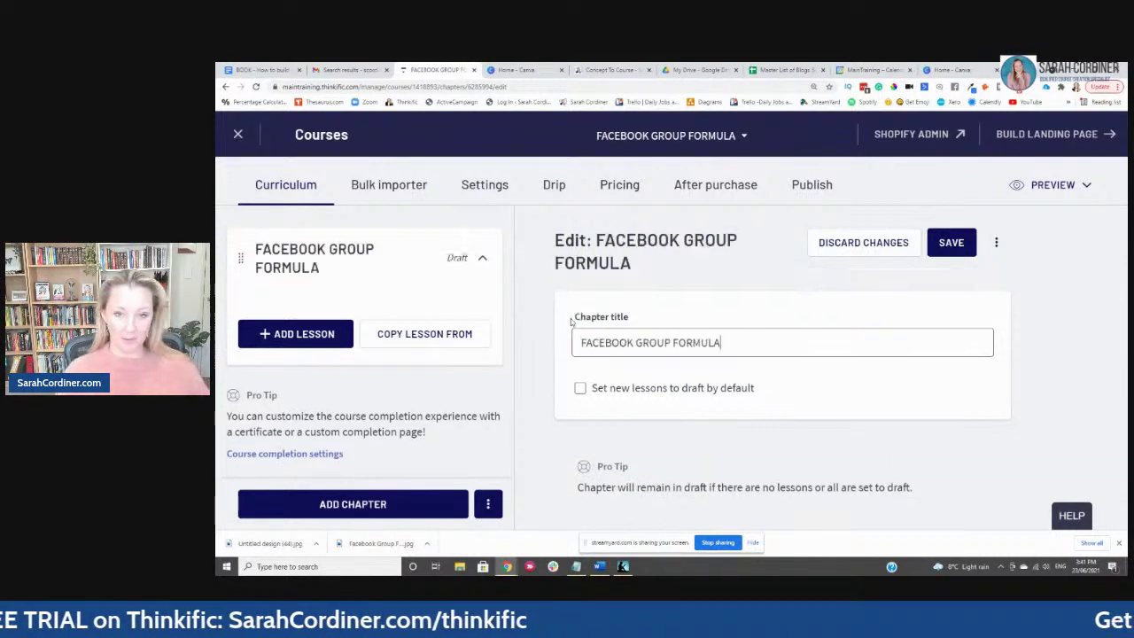
pyautogui.write('downloa')
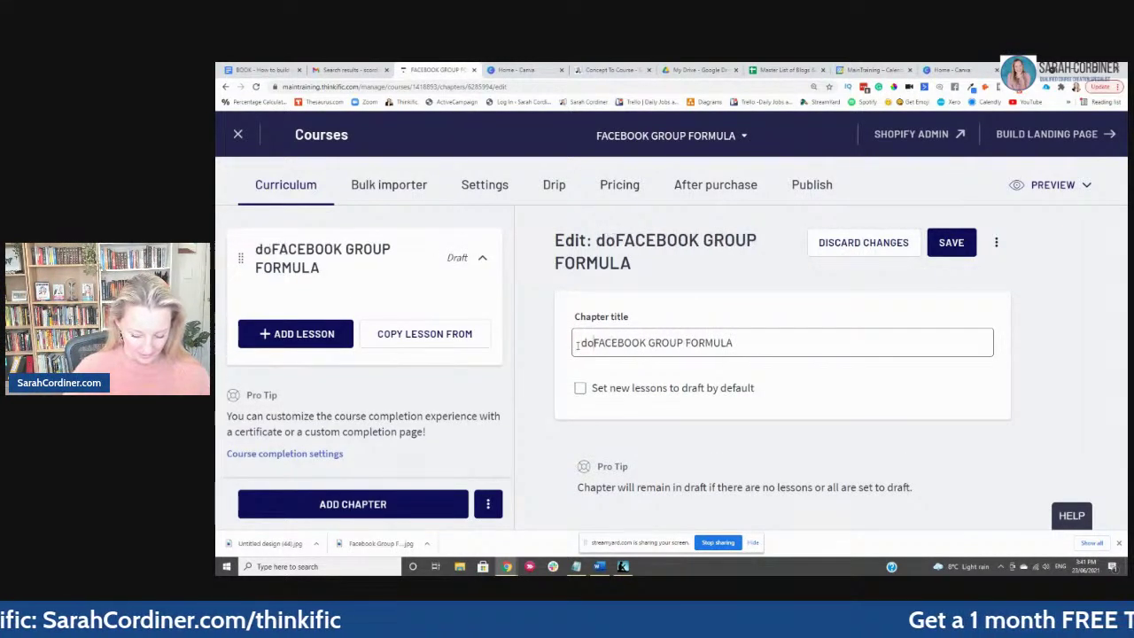
pyautogui.press('BackSpace')
pyautogui.press('BackSpace')
pyautogui.press('BackSpace')
pyautogui.press('BackSpace')
pyautogui.press('BackSpace')
pyautogui.press('BackSpace')
pyautogui.press('BackSpace')
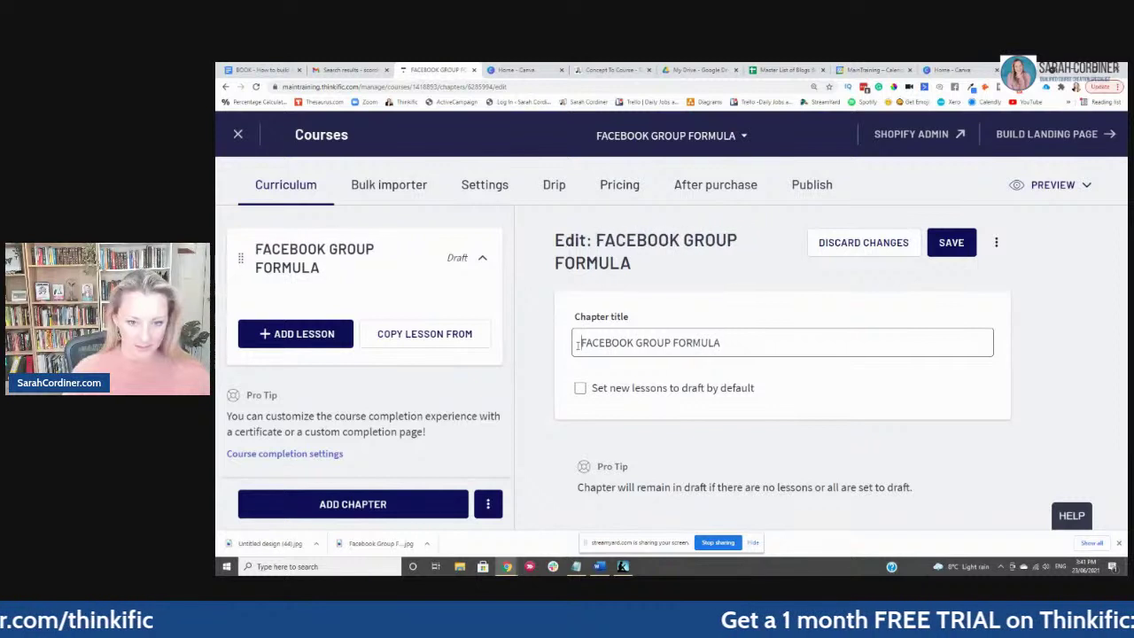
pyautogui.write('download y')
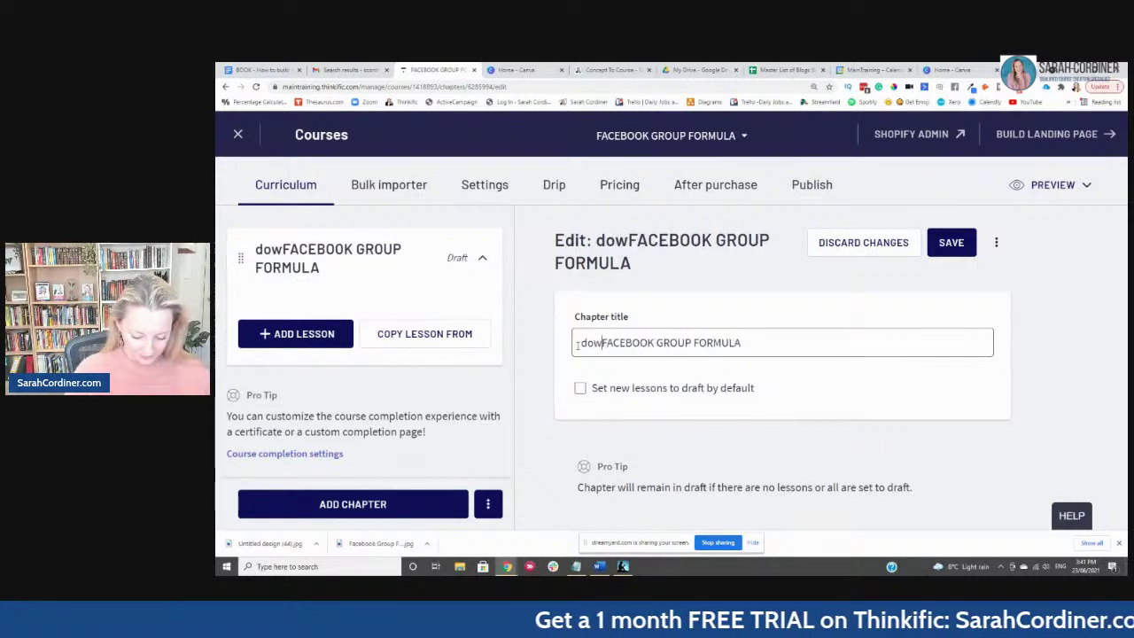
pyautogui.write('our b')
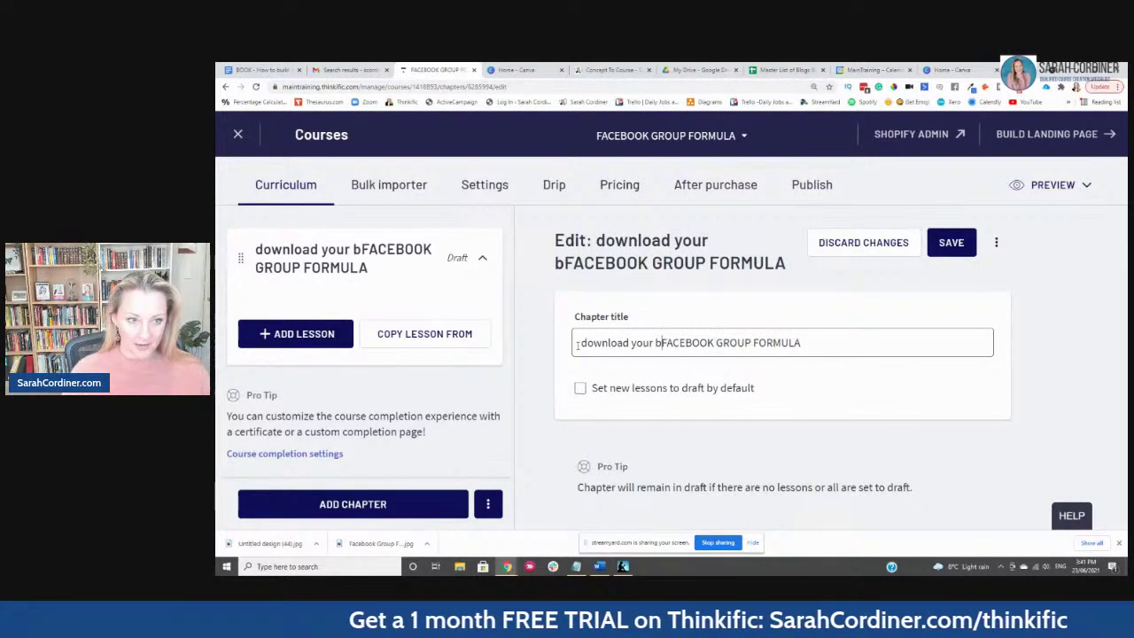
pyautogui.press('BackSpace')
pyautogui.press('BackSpace')
pyautogui.press('BackSpace')
pyautogui.press('BackSpace')
pyautogui.press('BackSpace')
pyautogui.press('BackSpace')
pyautogui.press('BackSpace')
pyautogui.press('BackSpace')
pyautogui.press('BackSpace')
pyautogui.press('BackSpace')
pyautogui.press('BackSpace')
pyautogui.press('BackSpace')
pyautogui.press('BackSpace')
pyautogui.press('BackSpace')
pyautogui.press('BackSpace')
pyautogui.write('DOWNLOAD YOUR BOOK:')
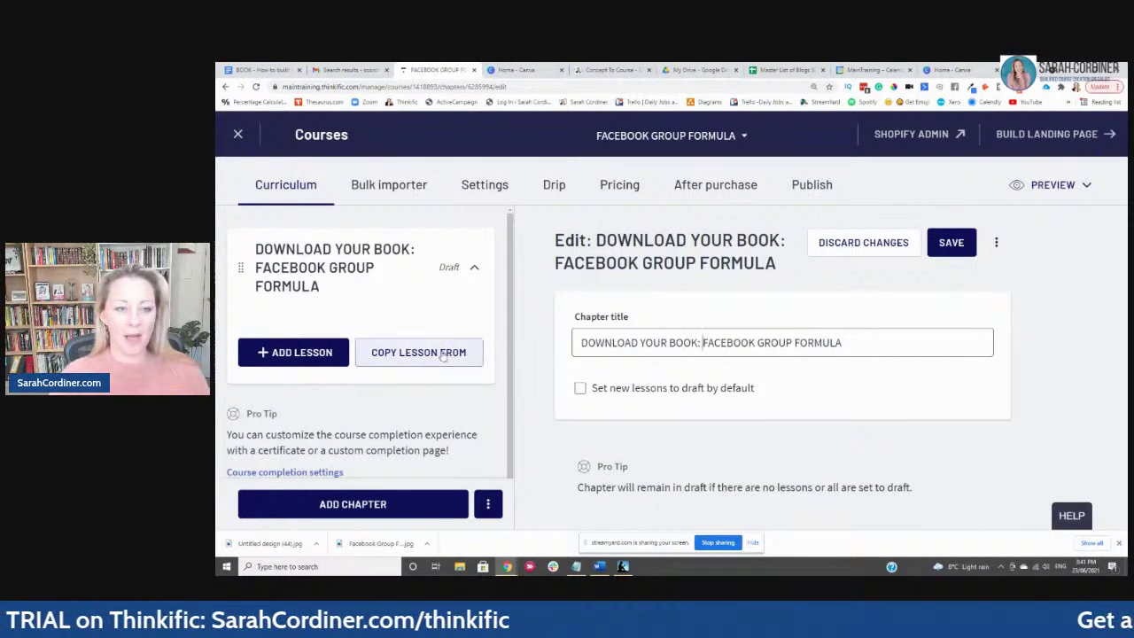
pyautogui.click(355, 504)
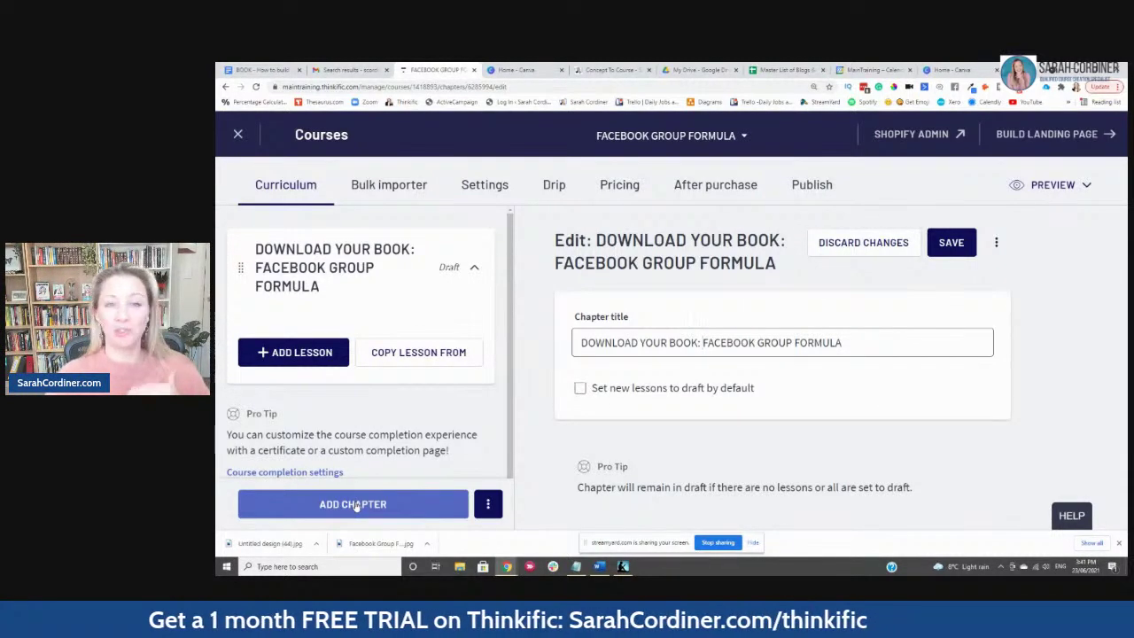
# Step: Discard the unsaved chapter title and add a PDF lesson titled "FACEBOOK GROUP FORMULA" to the chapter
pyautogui.click(318, 352)
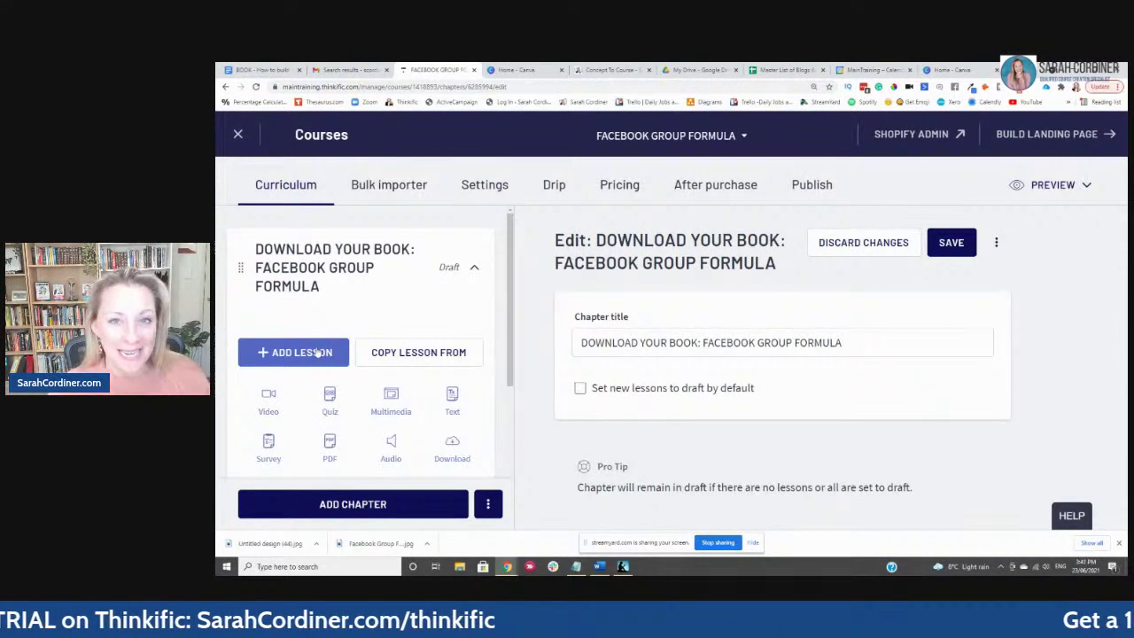
pyautogui.scroll(-2, 323, 352)
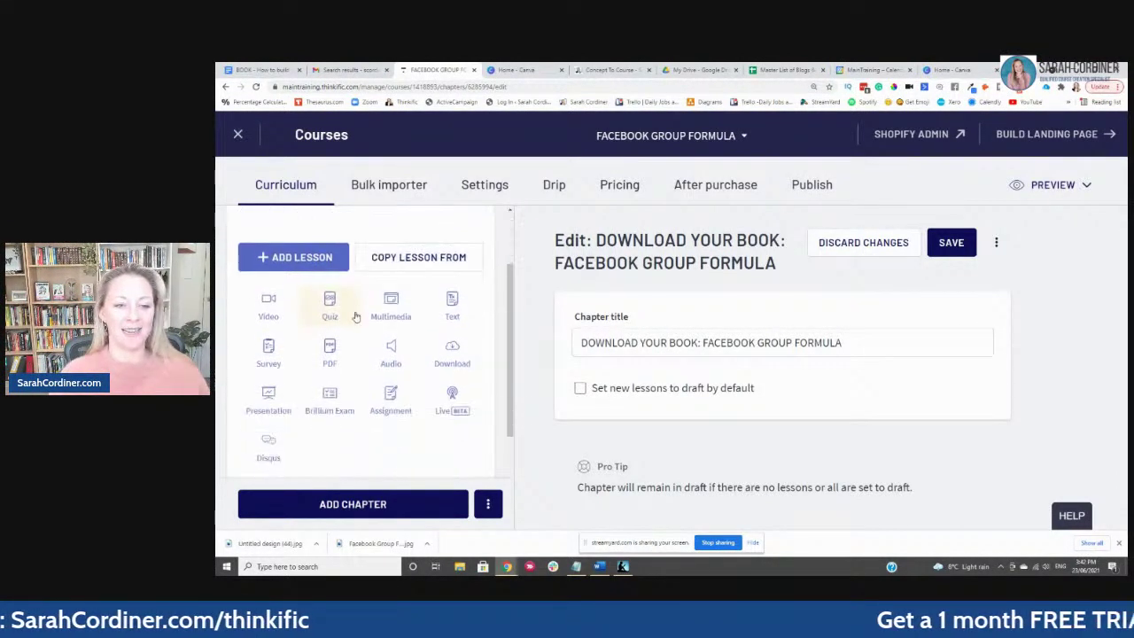
pyautogui.click(328, 352)
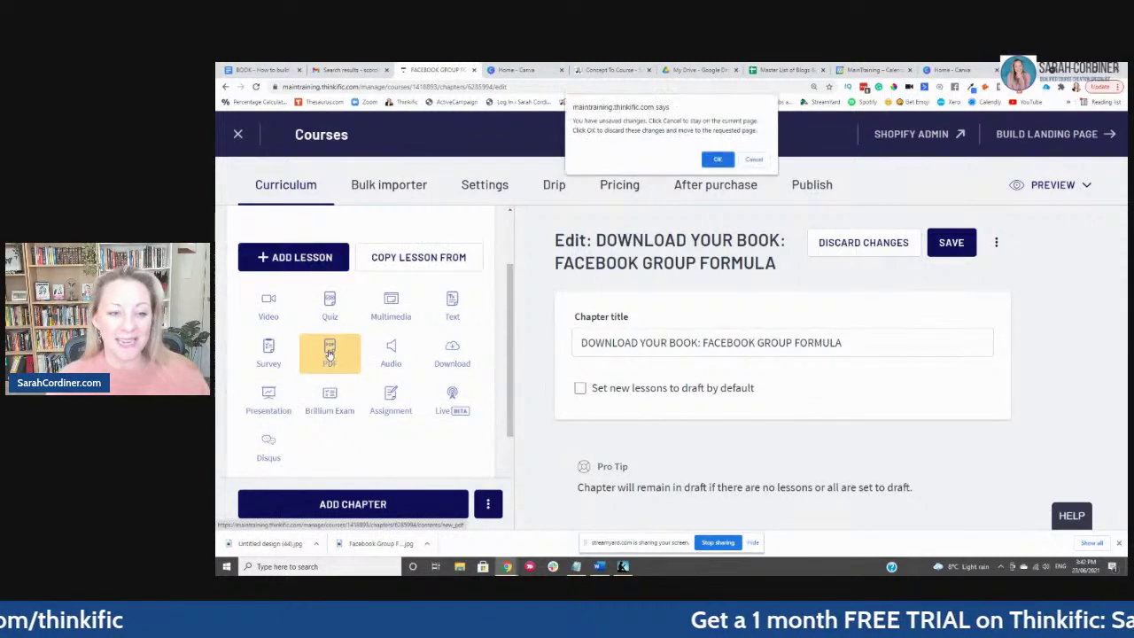
pyautogui.press('Return')
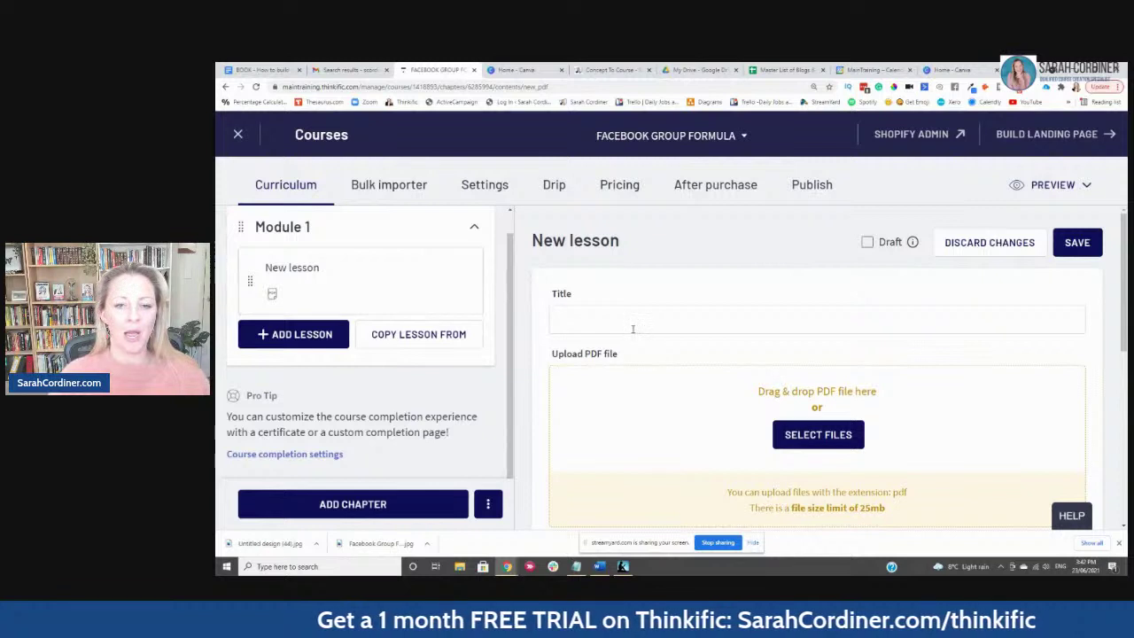
pyautogui.scroll(-1, 650, 284)
pyautogui.click(649, 275)
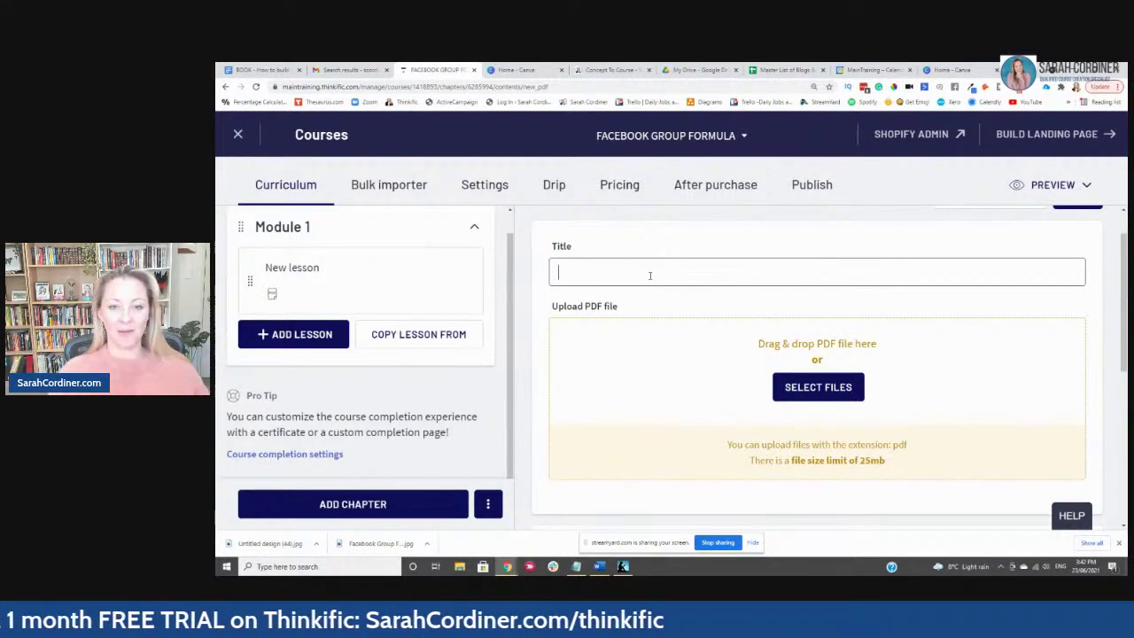
pyautogui.write('FACEBOOK GROUP FORMULA')
# Step: Review the PDF upload area and lesson settings, switching the downloadable PDF content option off and back on
pyautogui.scroll(-2, 716, 299)
pyautogui.scroll(2, 671, 278)
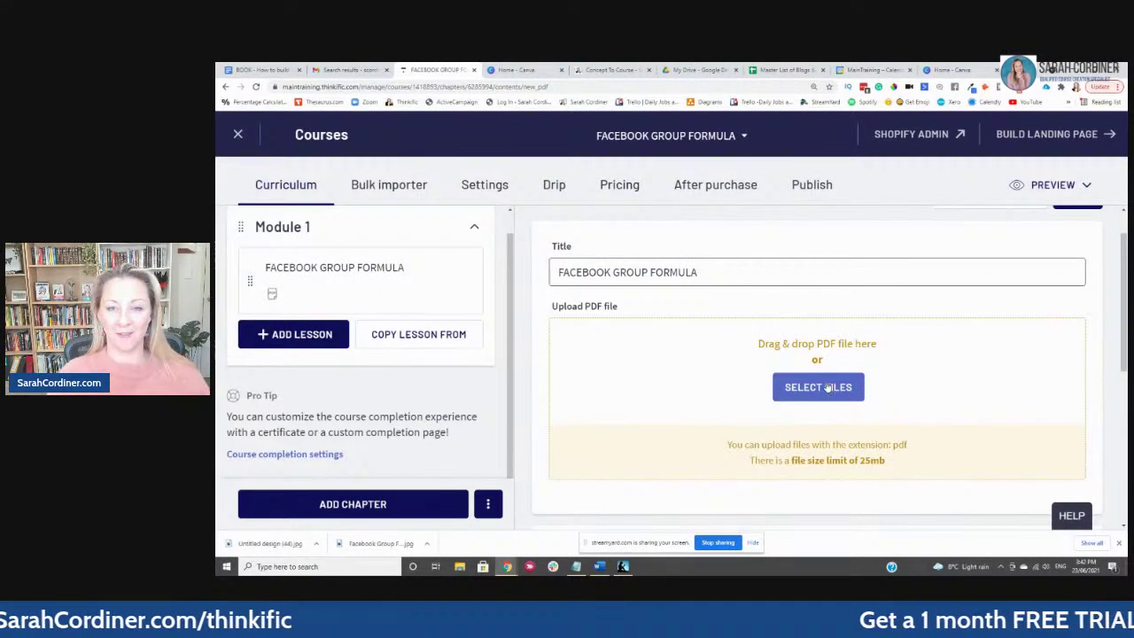
pyautogui.scroll(-1, 823, 385)
pyautogui.scroll(-3, 767, 338)
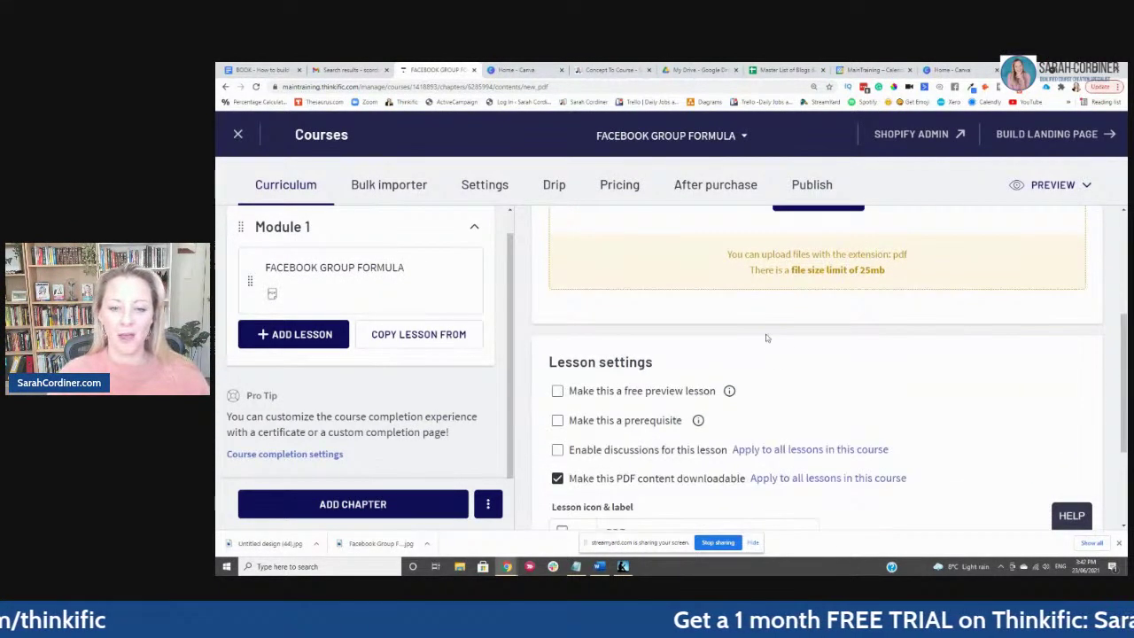
pyautogui.scroll(-1, 767, 337)
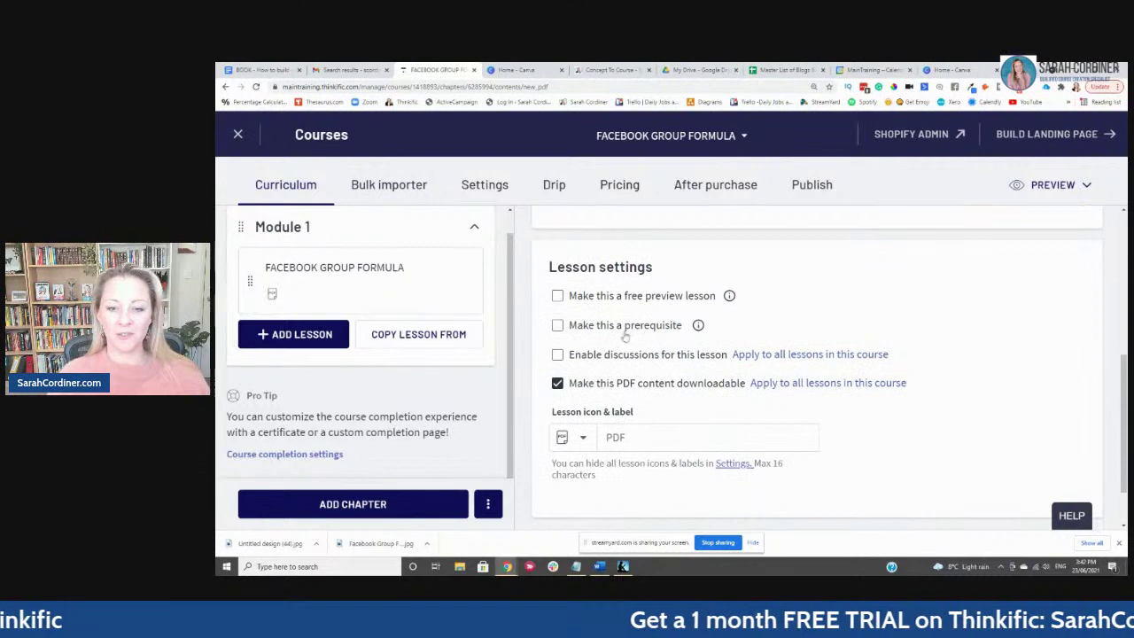
pyautogui.click(557, 383)
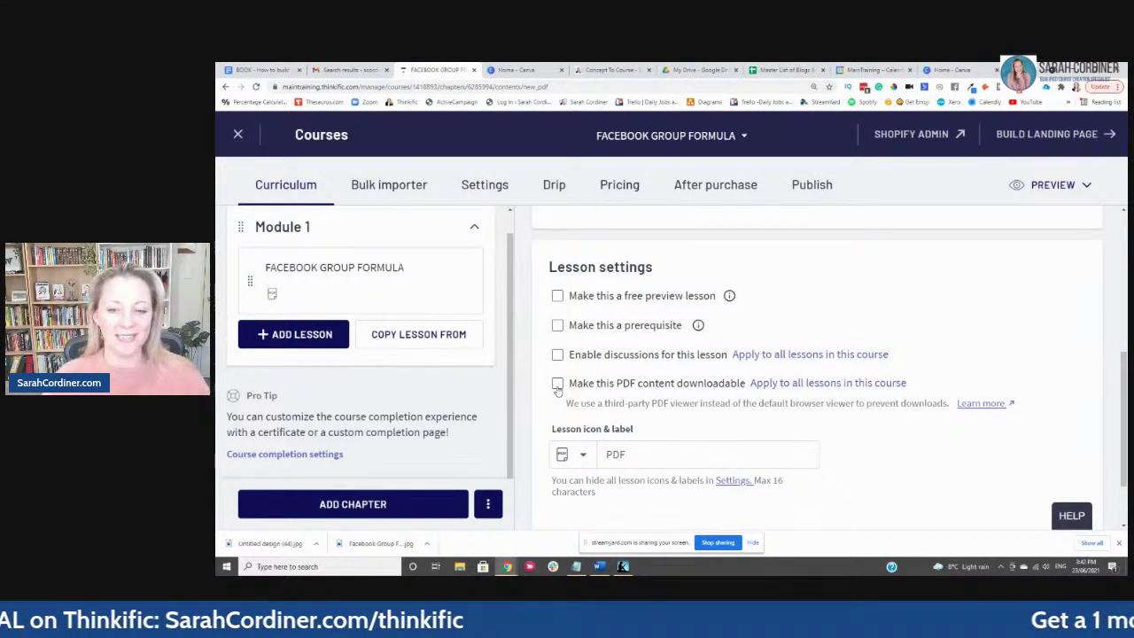
pyautogui.click(557, 384)
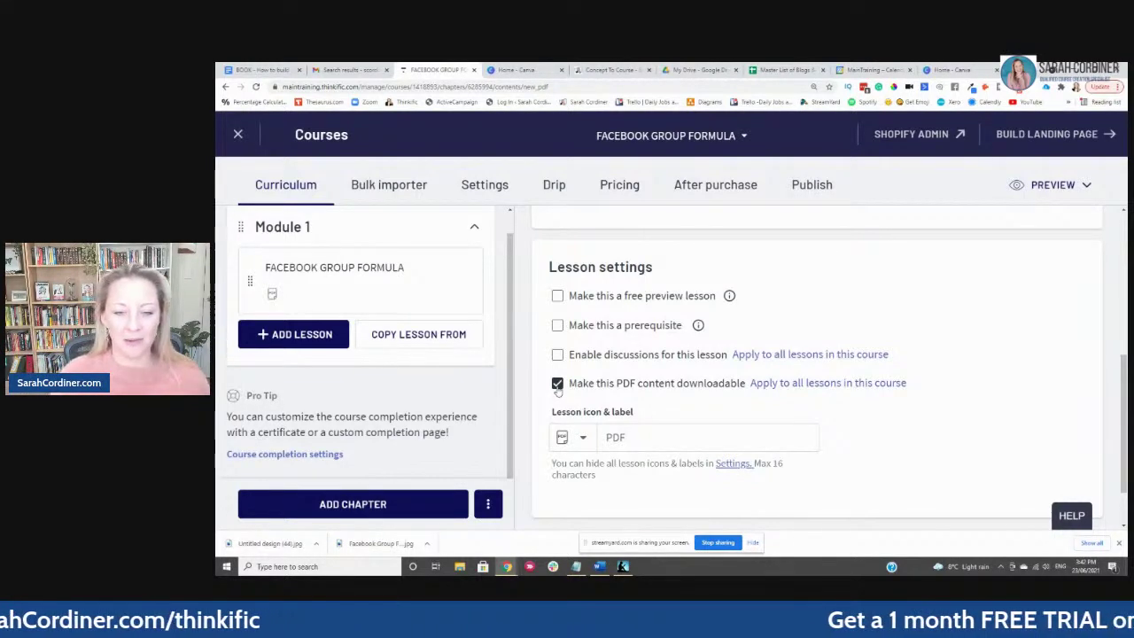
pyautogui.scroll(3, 613, 407)
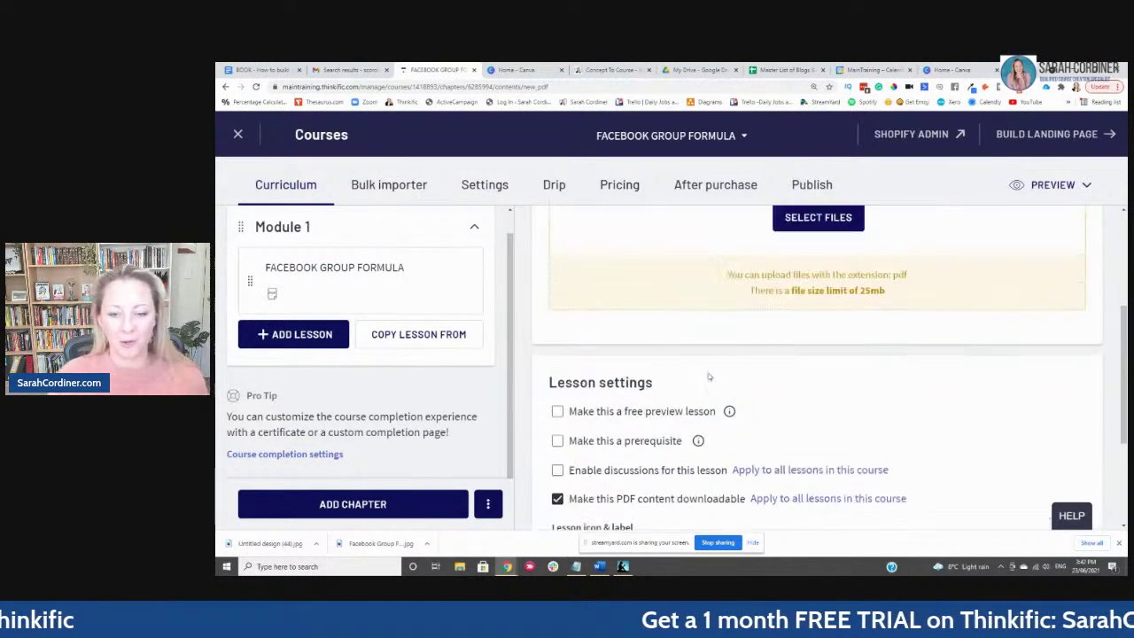
pyautogui.scroll(-4, 784, 336)
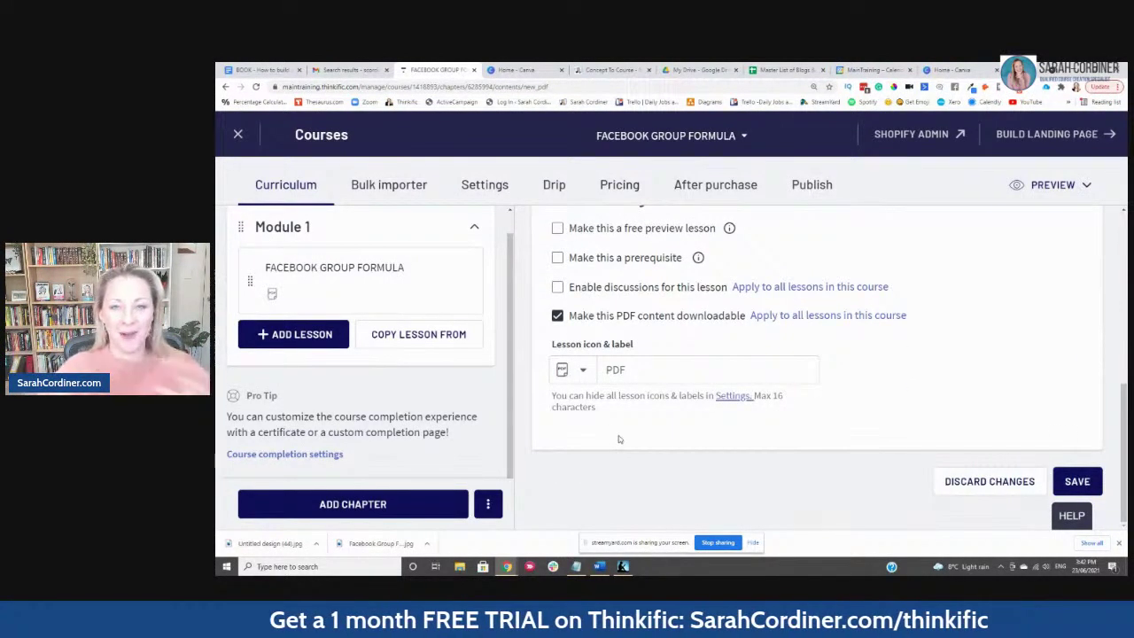
# Step: Review the lesson types available for Module 1 and discard the unsaved PDF lesson
pyautogui.click(289, 334)
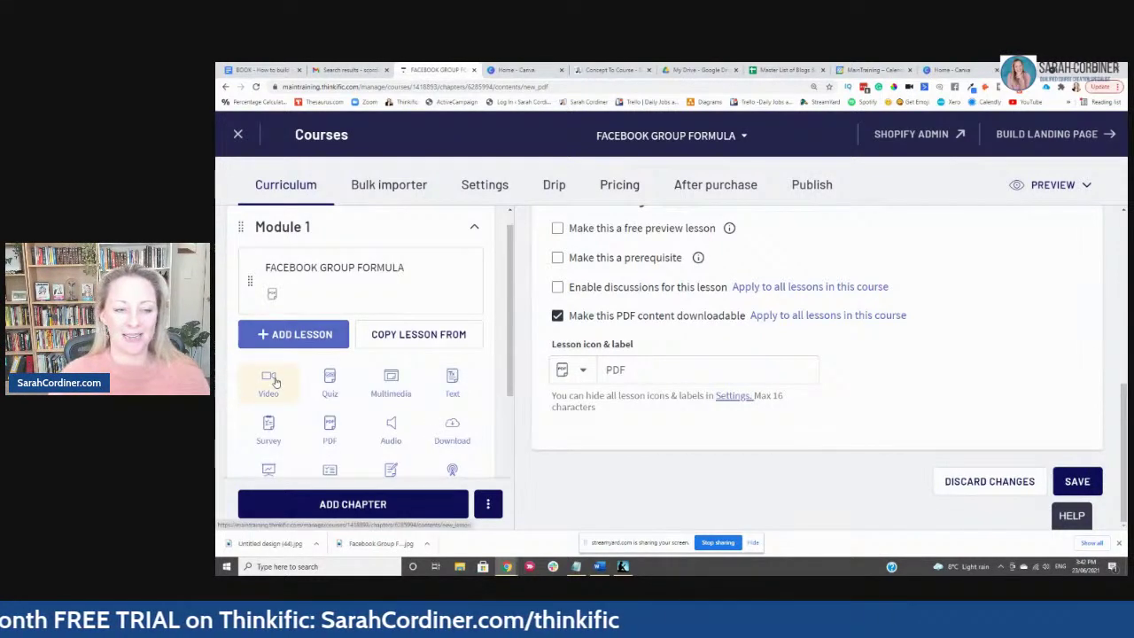
pyautogui.scroll(-2, 309, 387)
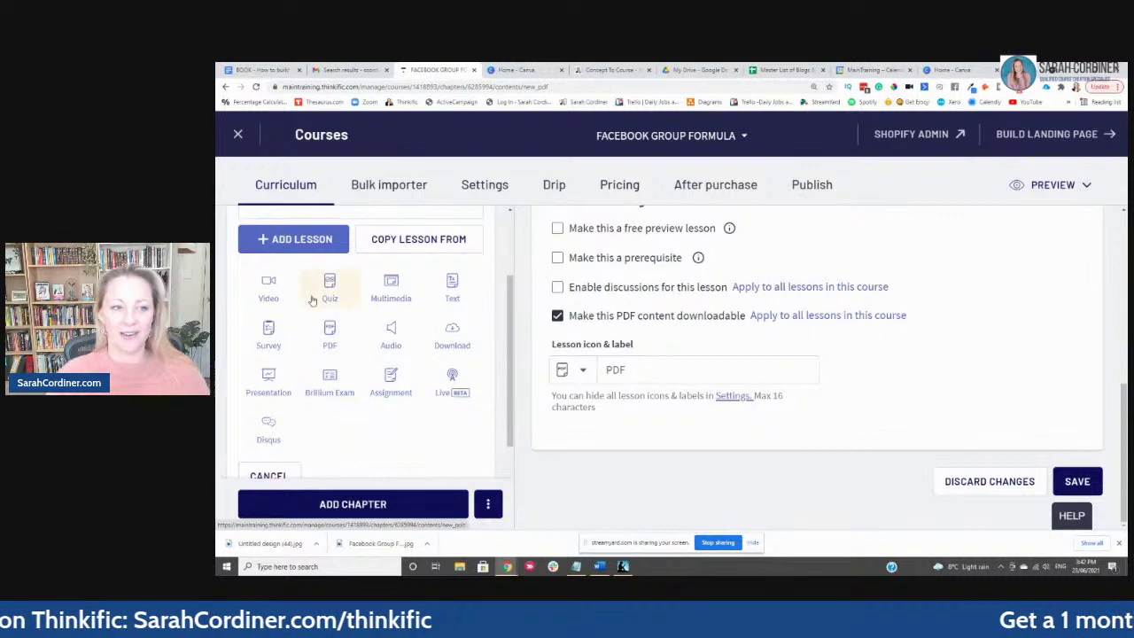
pyautogui.scroll(3, 316, 295)
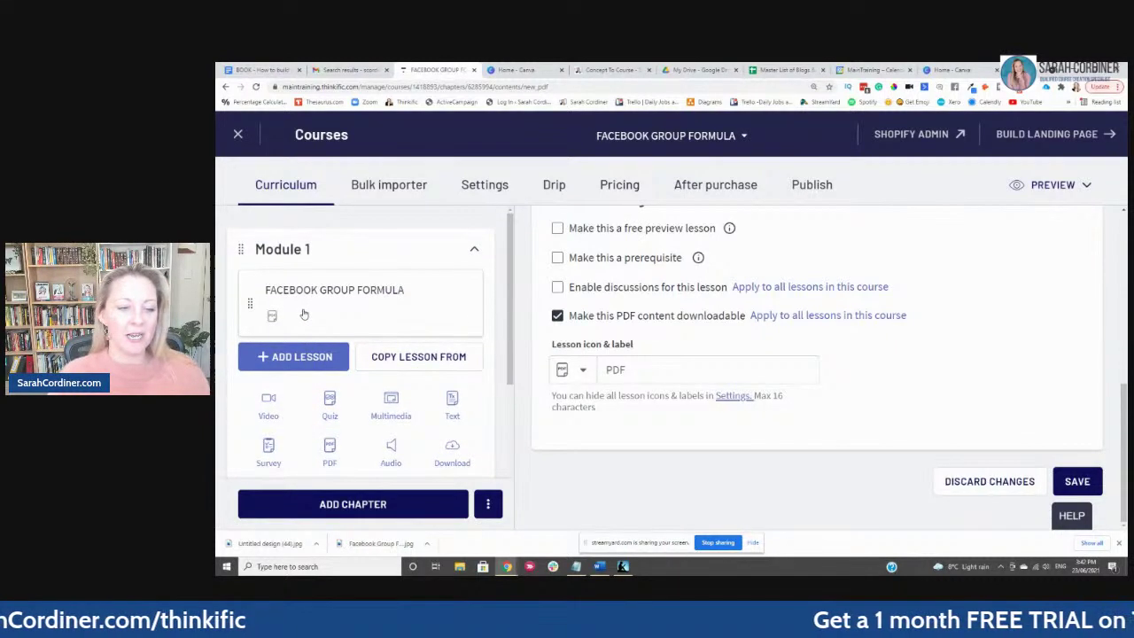
pyautogui.scroll(3, 783, 286)
pyautogui.scroll(-3, 783, 286)
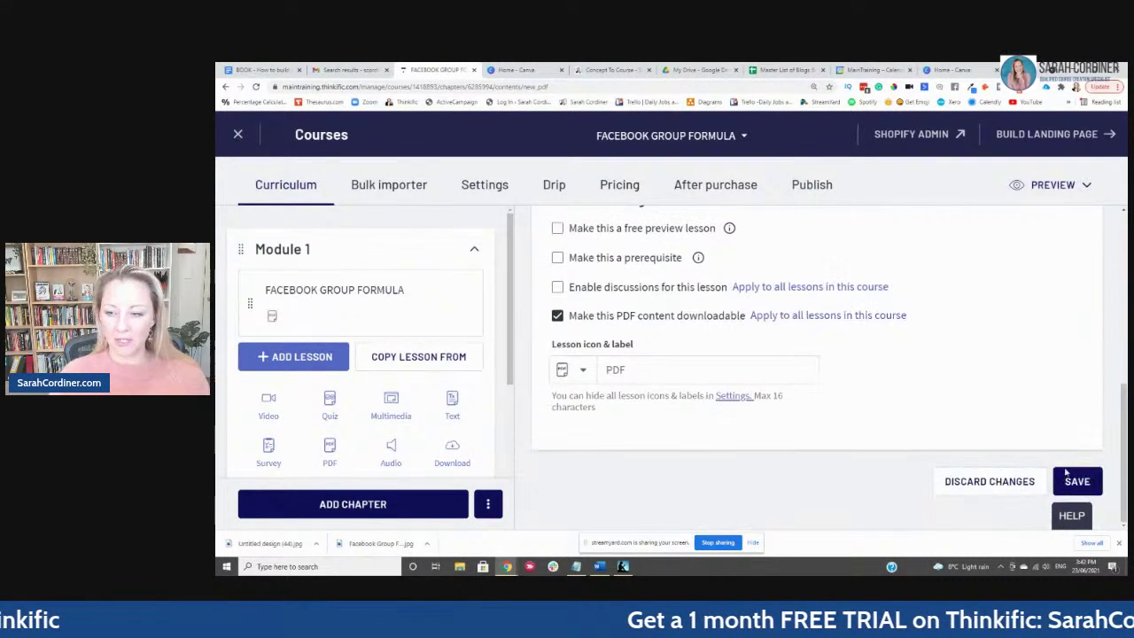
pyautogui.click(1010, 480)
pyautogui.click(717, 140)
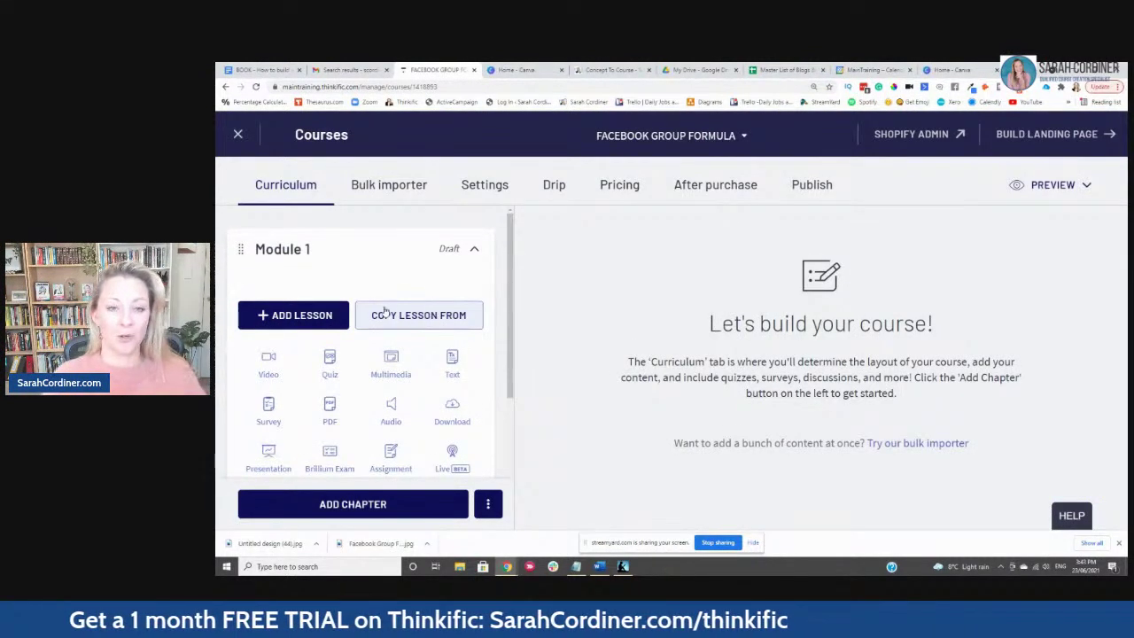
# Step: Open the course image and description settings and examine the suggested image dimensions at a larger page zoom
pyautogui.click(499, 184)
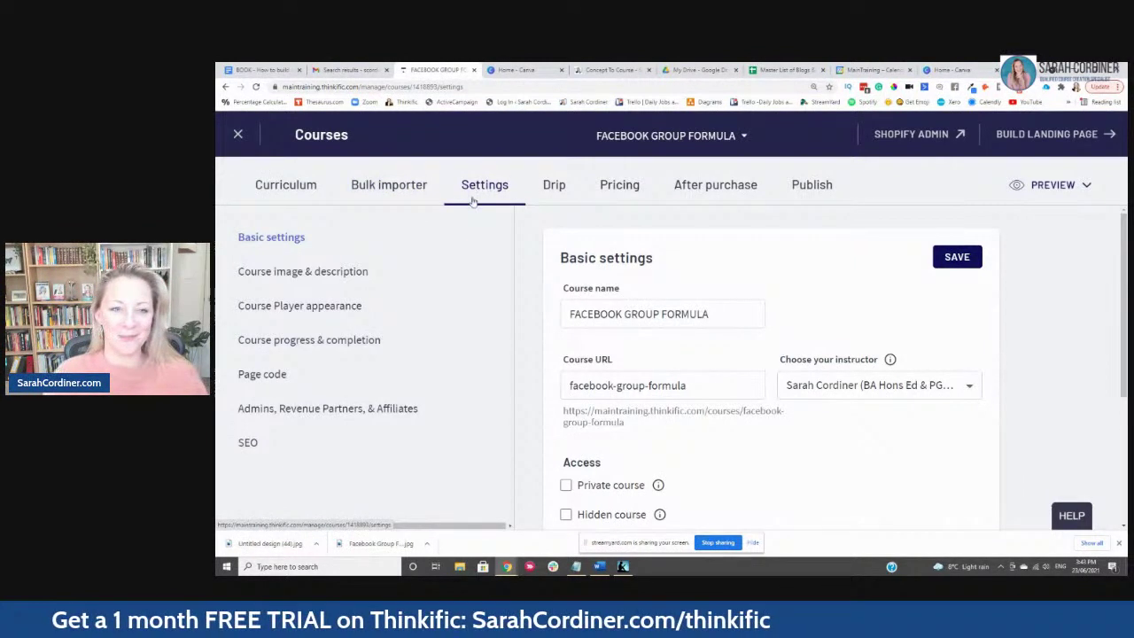
pyautogui.click(350, 274)
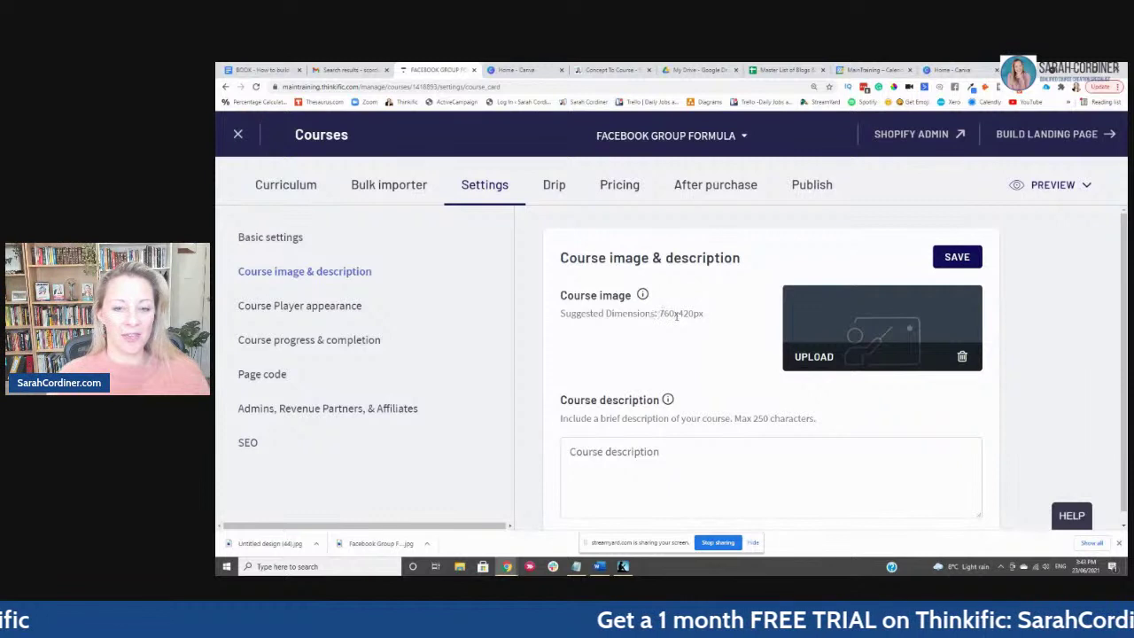
pyautogui.moveTo(659, 313); pyautogui.dragTo(716, 321)
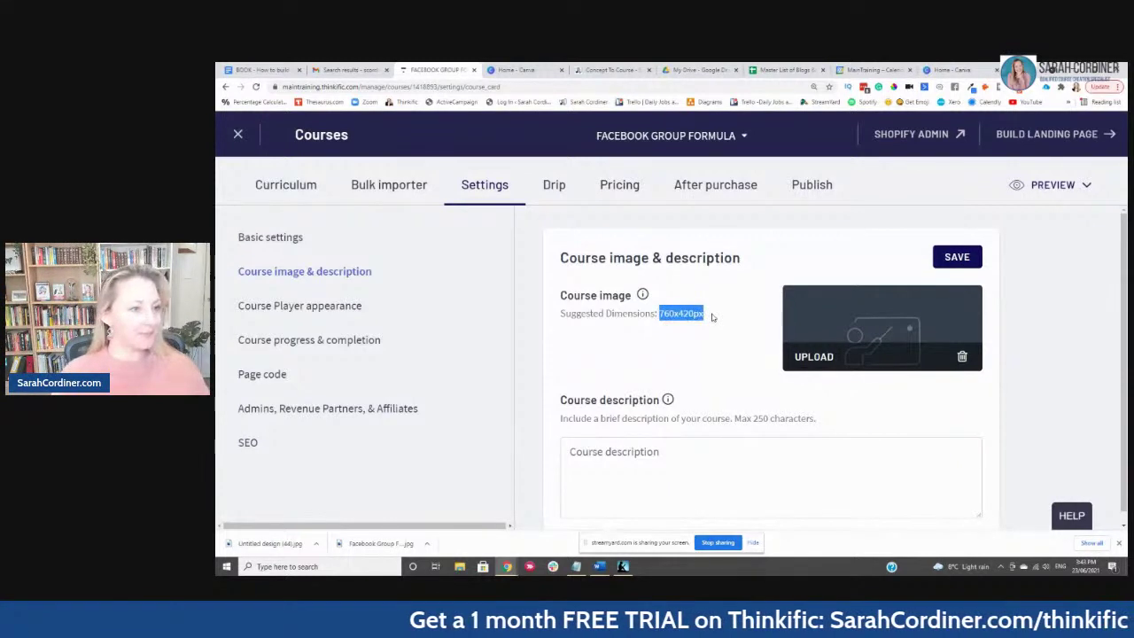
pyautogui.hotkey('ctrl', '+')
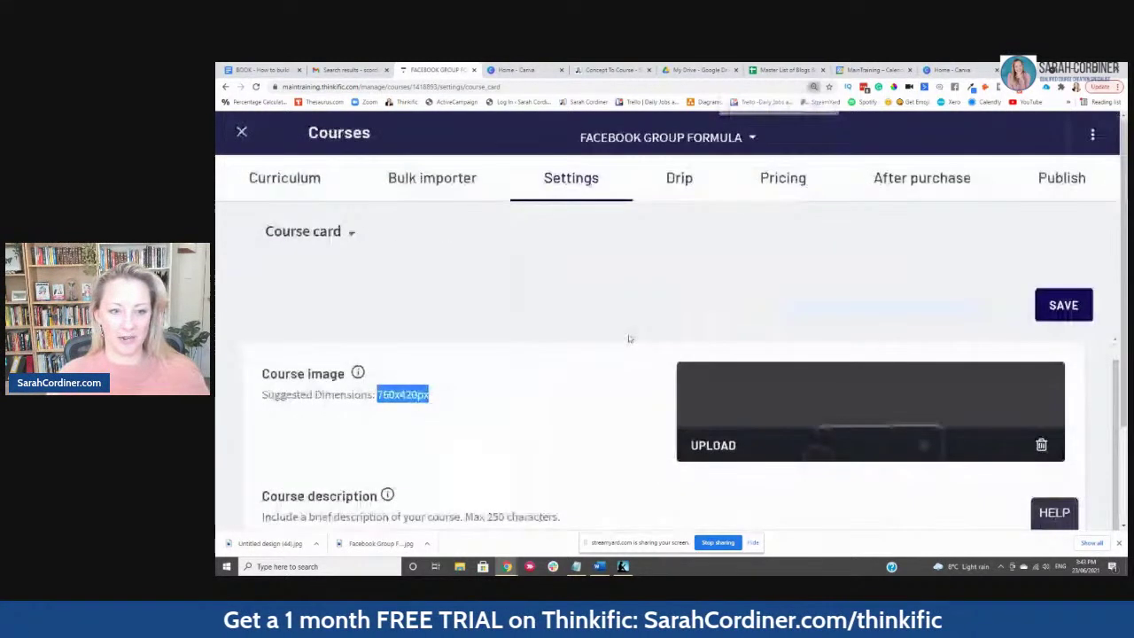
pyautogui.scroll(-2, 553, 267)
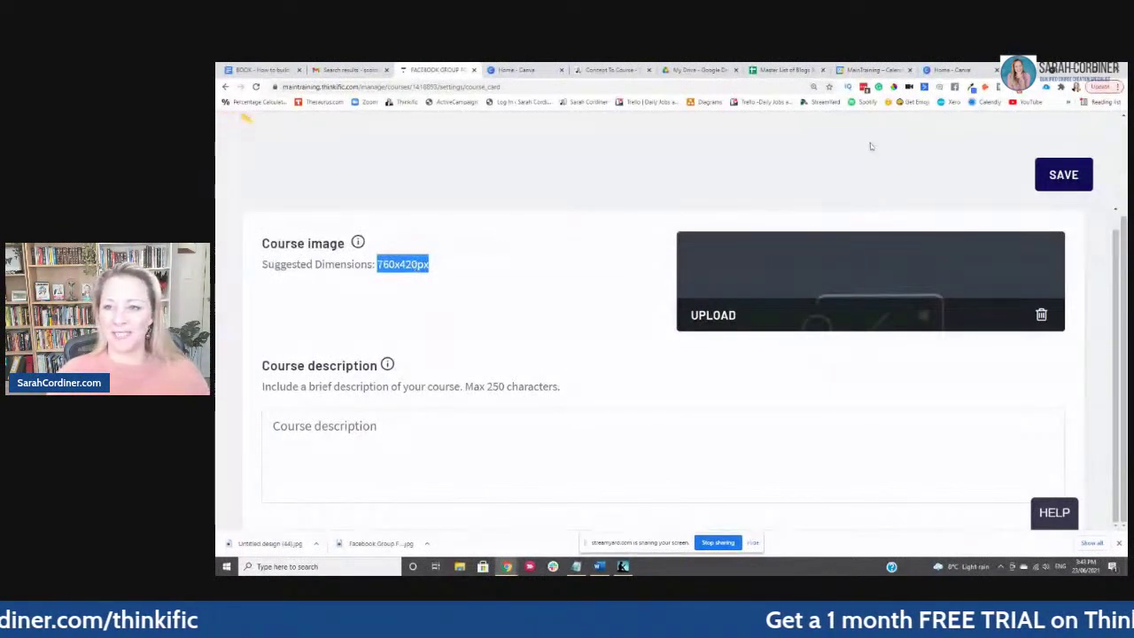
# Step: Switch to Canva and create a new custom-size design of 760 x 420 px, matching the suggested course image dimensions
pyautogui.click(945, 70)
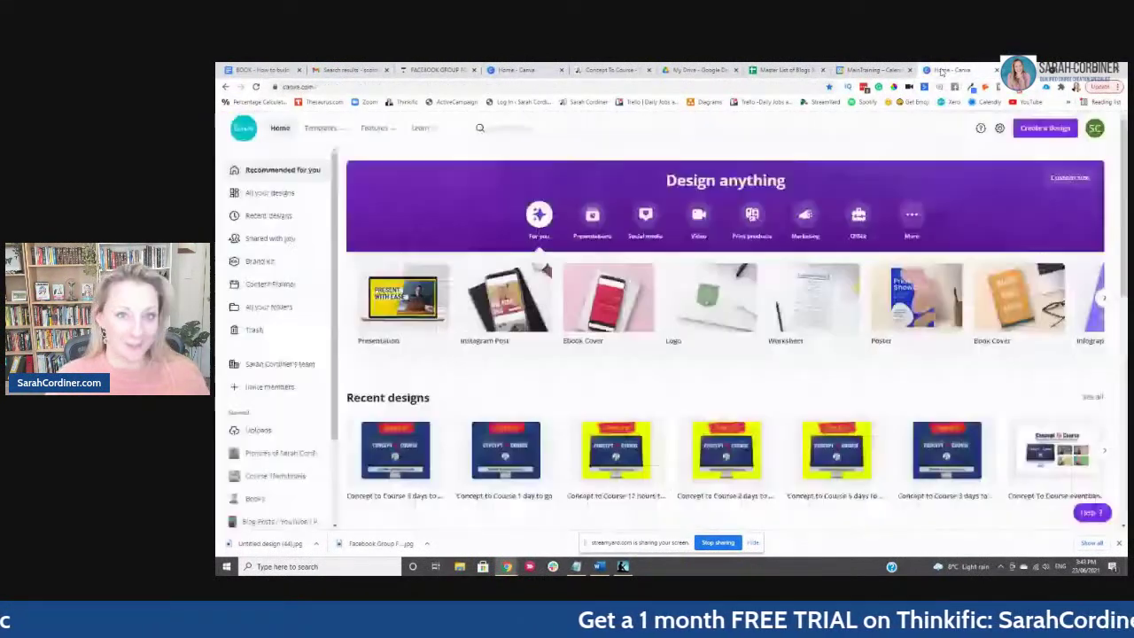
pyautogui.click(1046, 128)
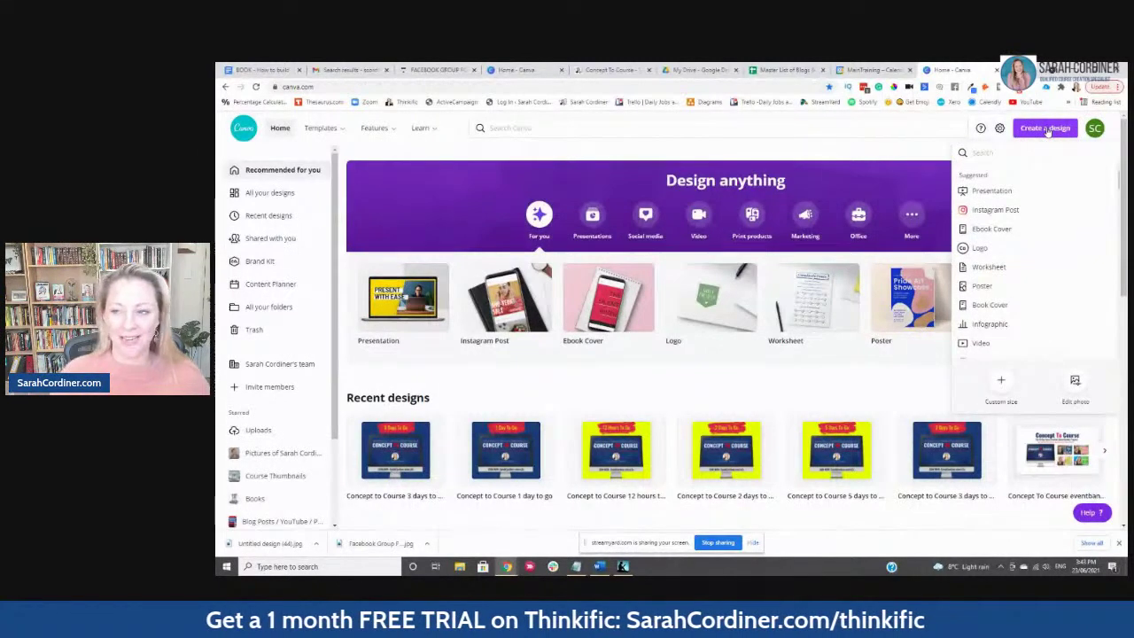
pyautogui.click(1001, 382)
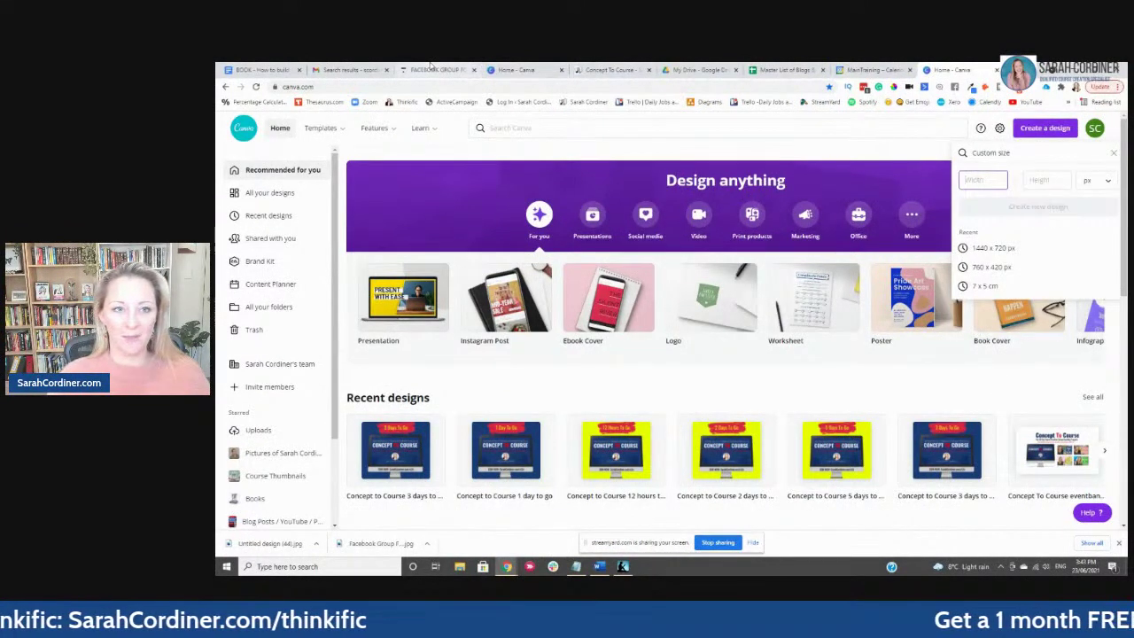
pyautogui.click(431, 69)
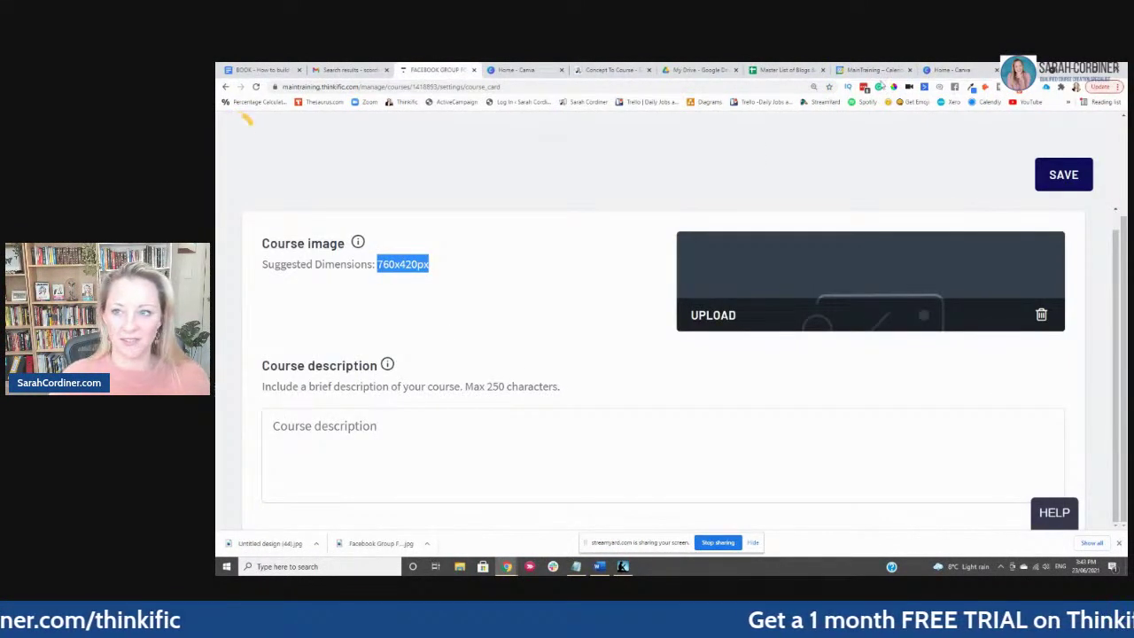
pyautogui.click(952, 69)
pyautogui.click(996, 178)
pyautogui.write('760')
pyautogui.press('Tab')
pyautogui.write('420')
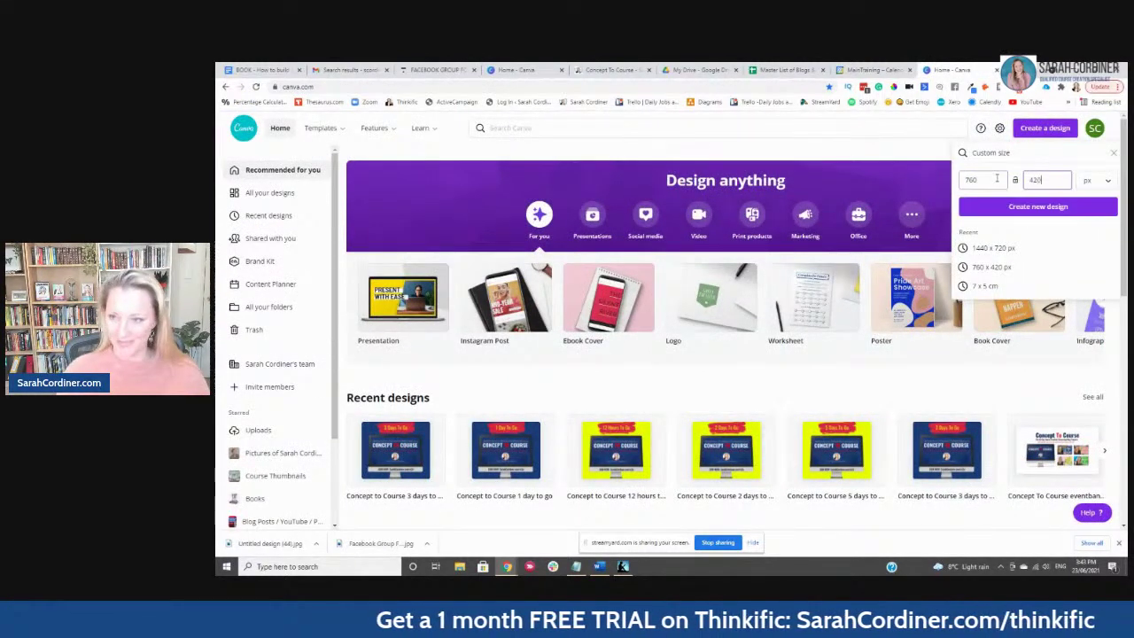
pyautogui.click(1037, 213)
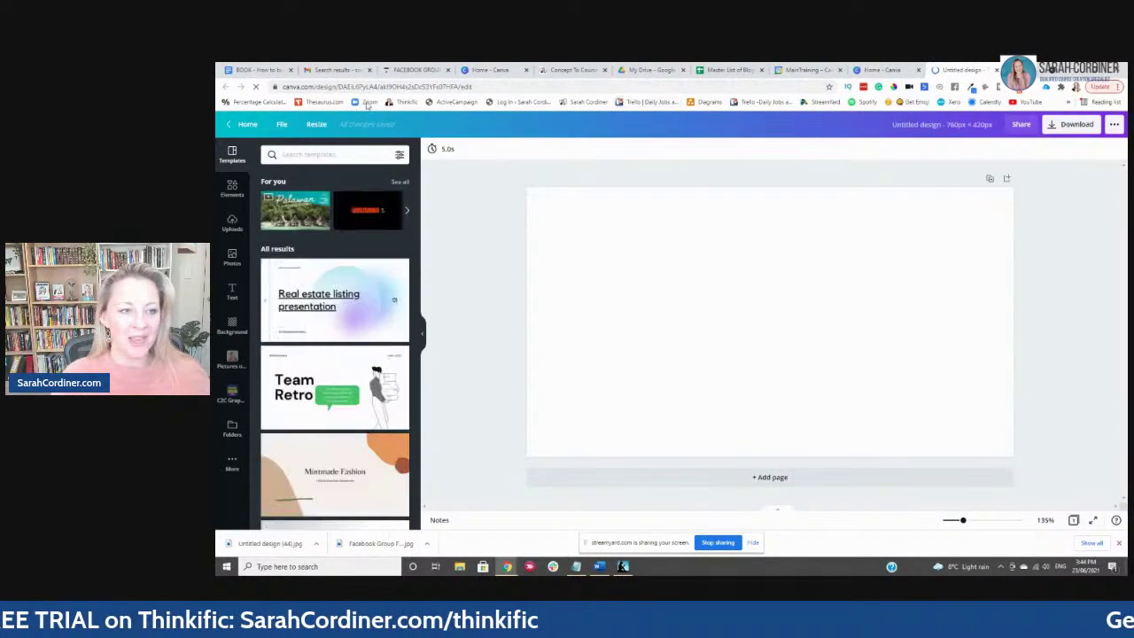
# Step: Search the photos for "facebook", add the picture of hands holding a phone, and enlarge it to cover the whole page
pyautogui.click(232, 257)
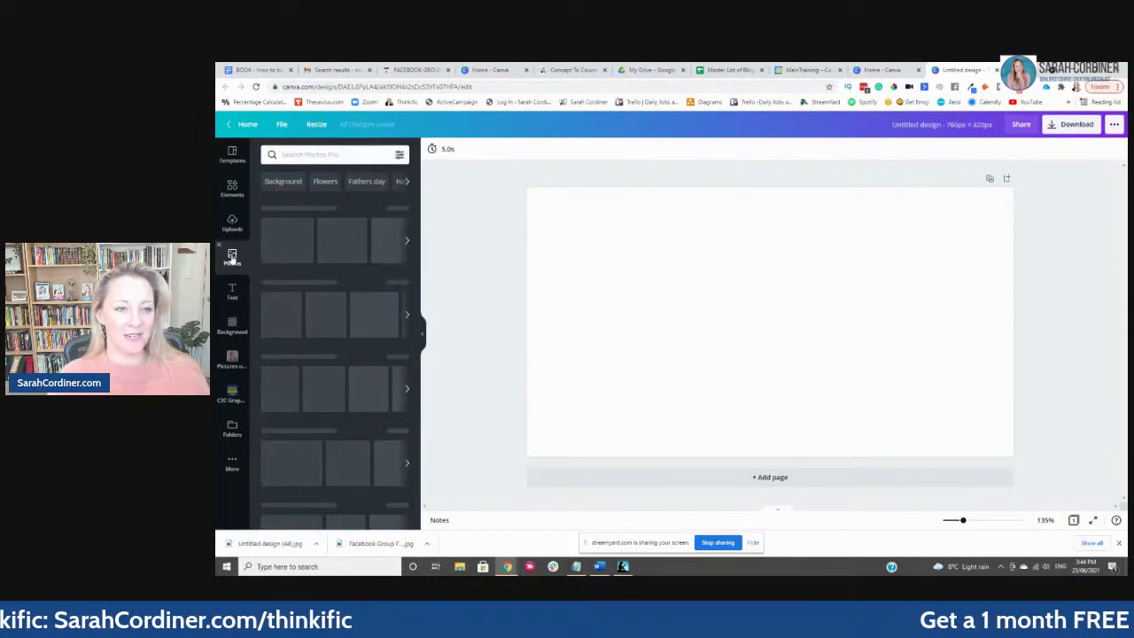
pyautogui.click(296, 155)
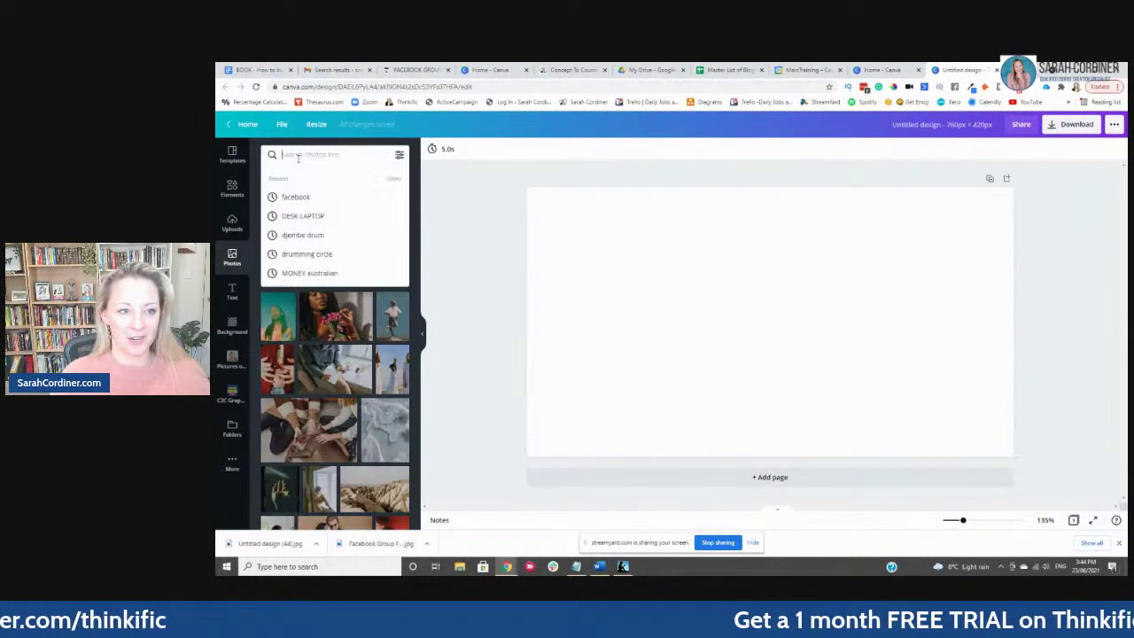
pyautogui.write('facebook')
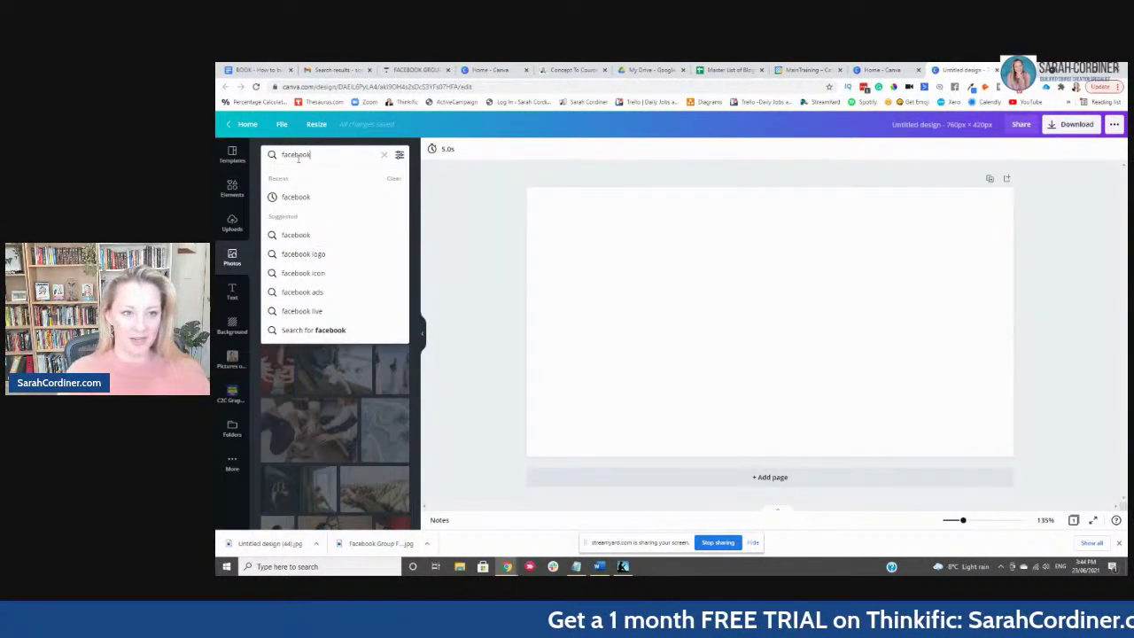
pyautogui.press('Return')
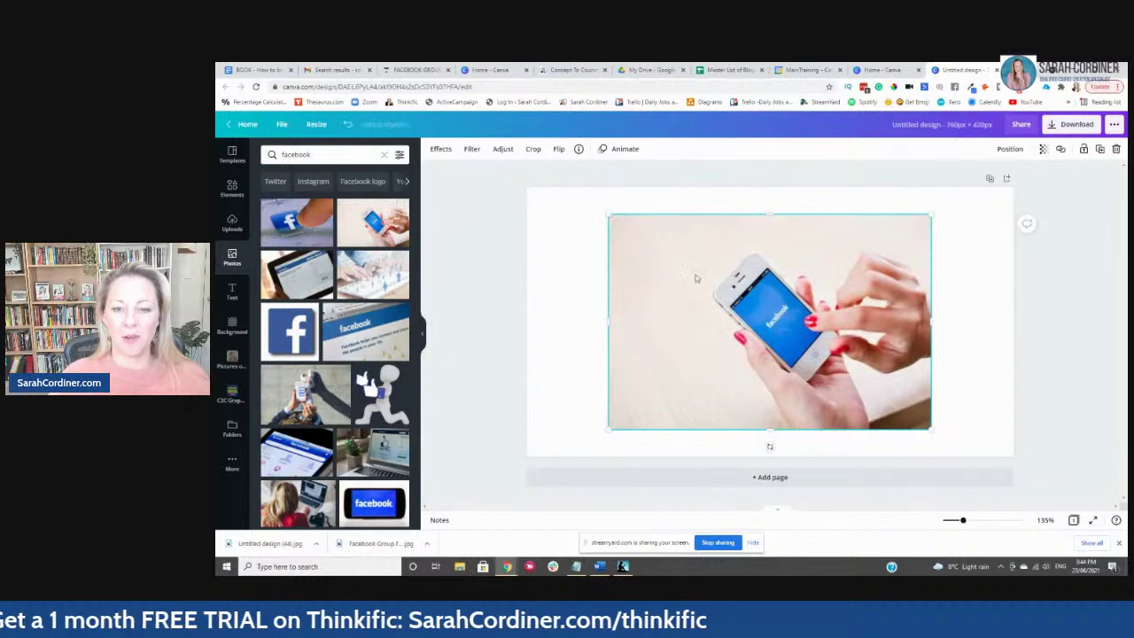
pyautogui.moveTo(696, 271); pyautogui.dragTo(615, 246)
pyautogui.moveTo(849, 403); pyautogui.dragTo(1061, 449)
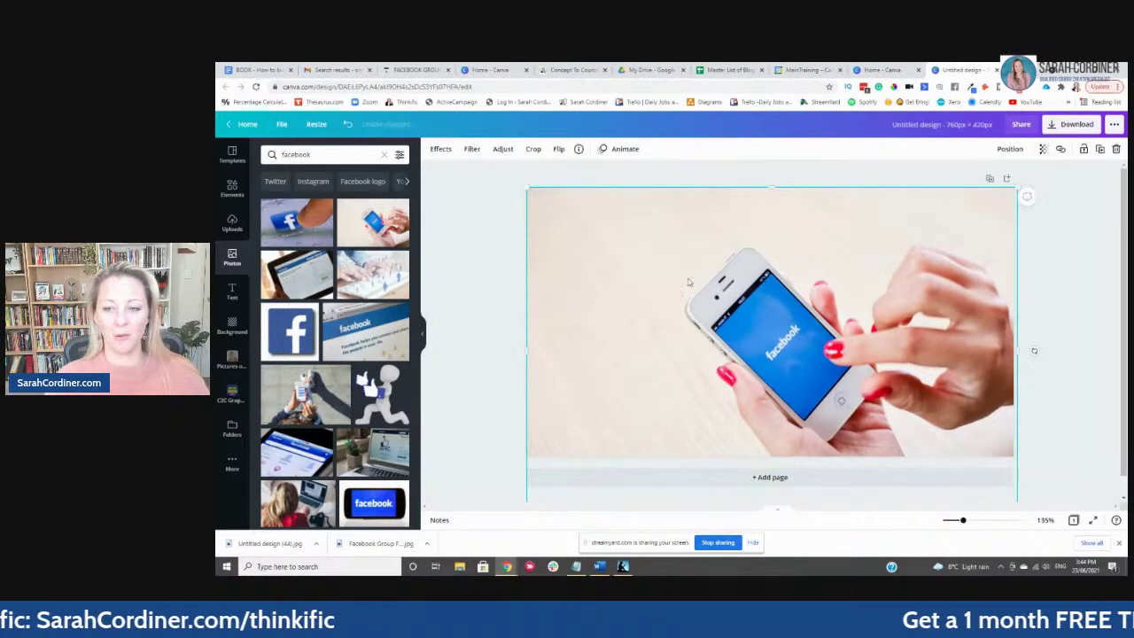
# Step: Add a subheading text reading "FACEBOOK GROUP FORMULA", with each word on its own line
pyautogui.click(233, 290)
pyautogui.click(292, 230)
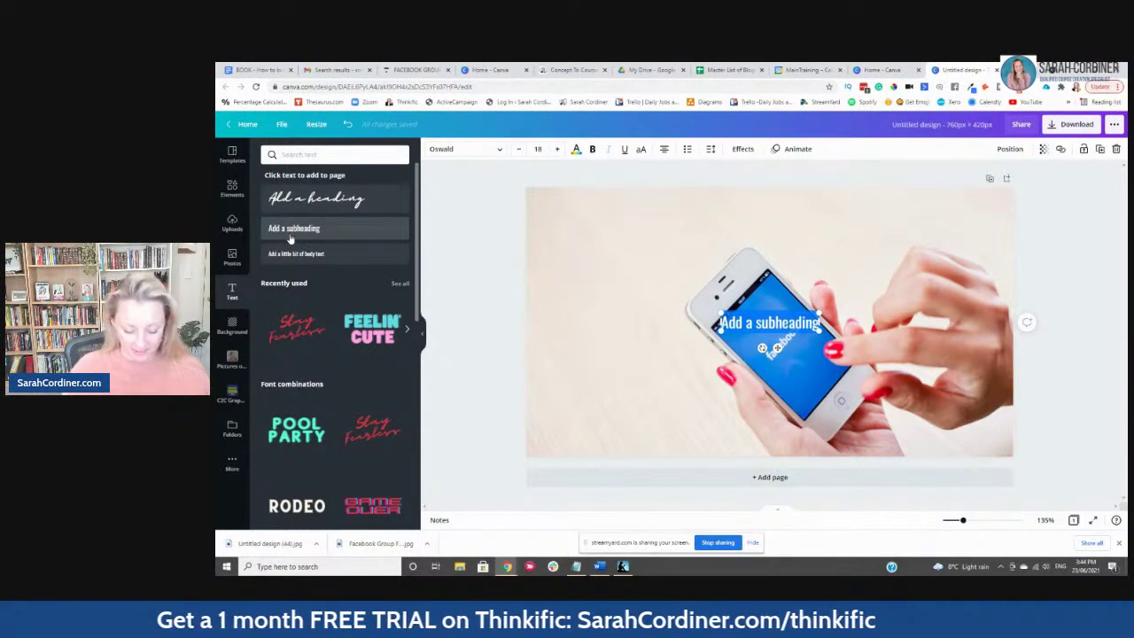
pyautogui.write('FACEBOOK')
pyautogui.press('Return')
pyautogui.write('GROUP')
pyautogui.press('Return')
pyautogui.write('FORMULA')
pyautogui.press('Return')
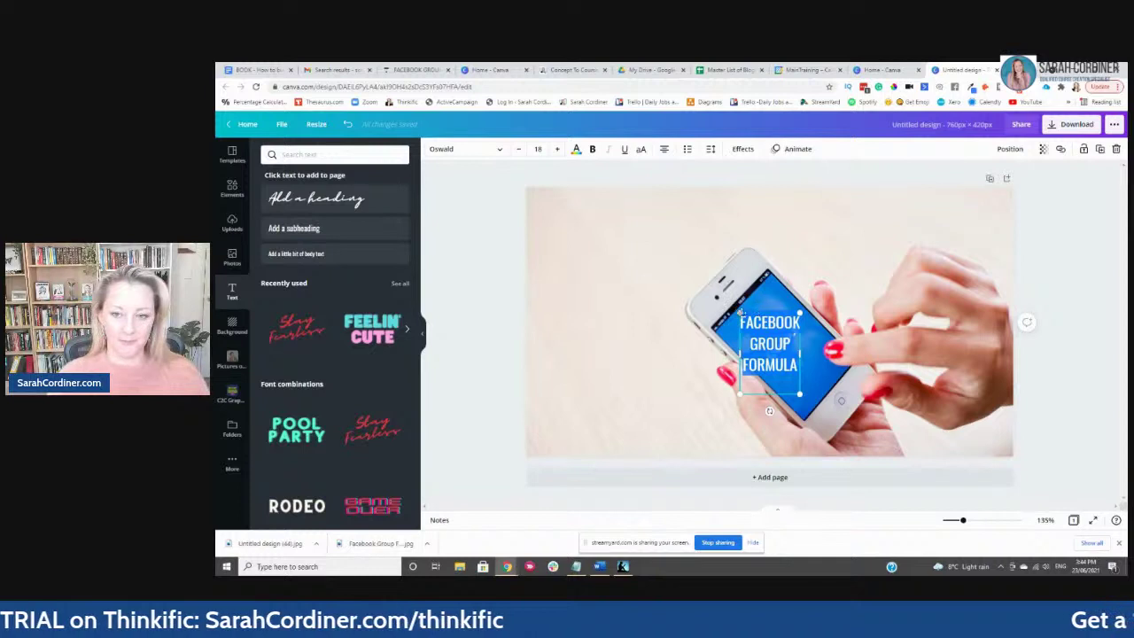
# Step: Enlarge the title text to about size 50, move it onto the empty area beside the phone, and make it bold
pyautogui.moveTo(739, 311); pyautogui.dragTo(549, 226)
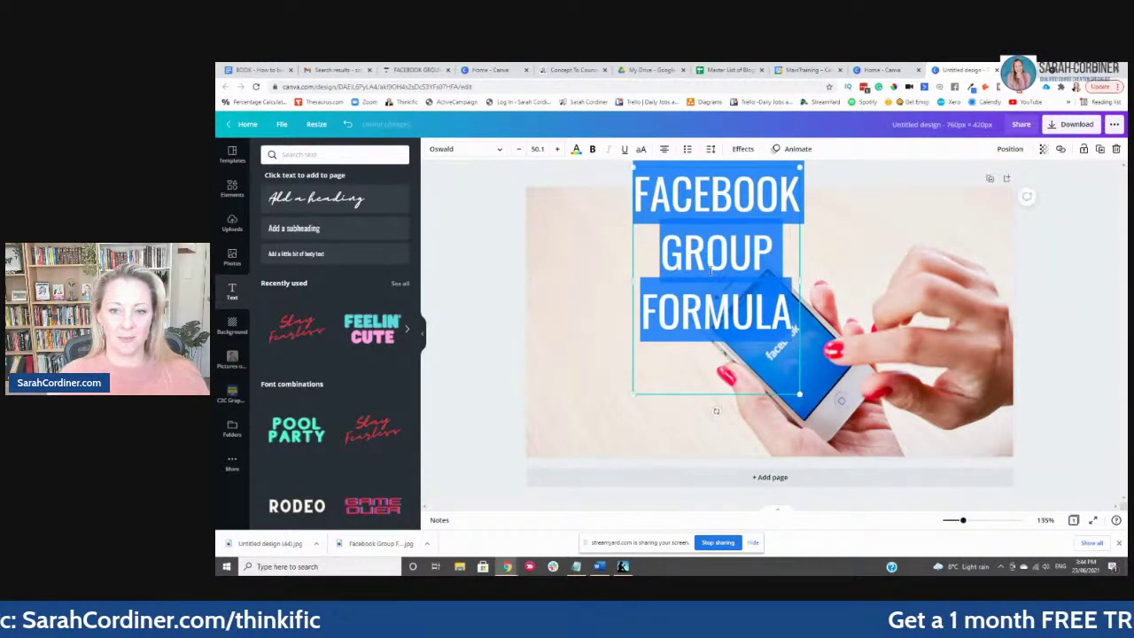
pyautogui.click(898, 263)
pyautogui.moveTo(739, 255); pyautogui.dragTo(619, 303)
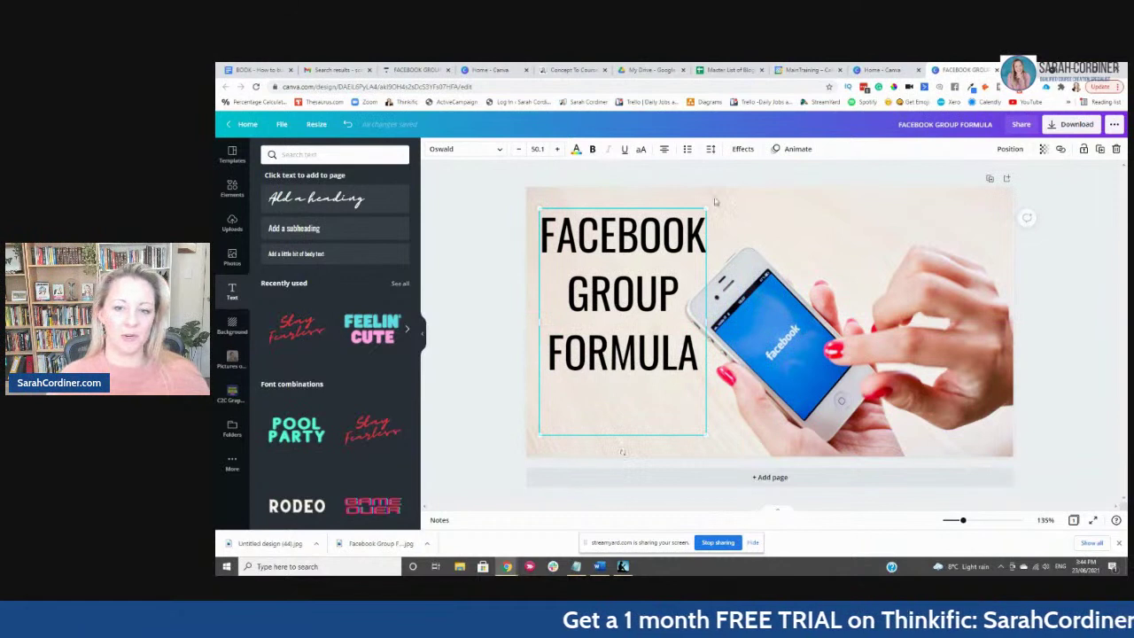
pyautogui.click(591, 150)
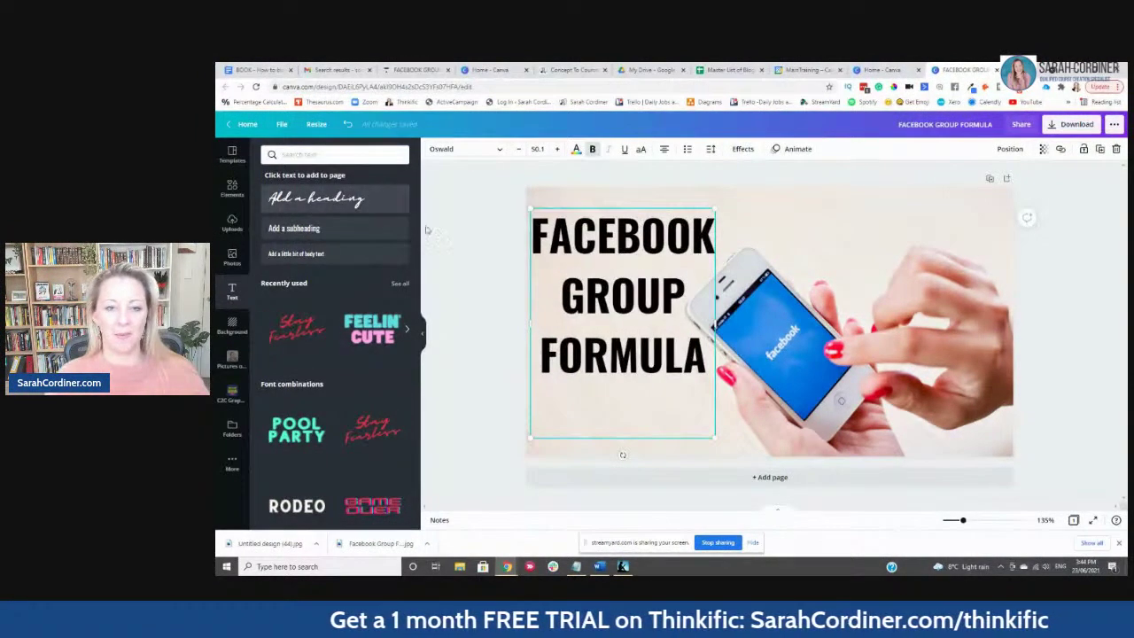
pyautogui.moveTo(638, 258); pyautogui.dragTo(636, 264)
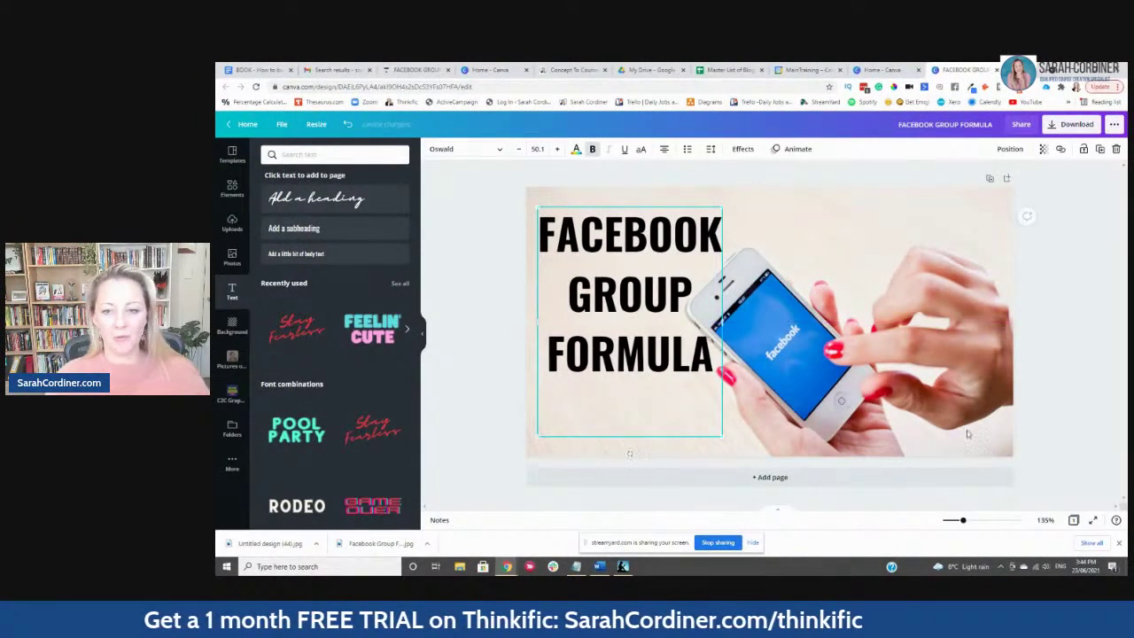
pyautogui.click(1066, 236)
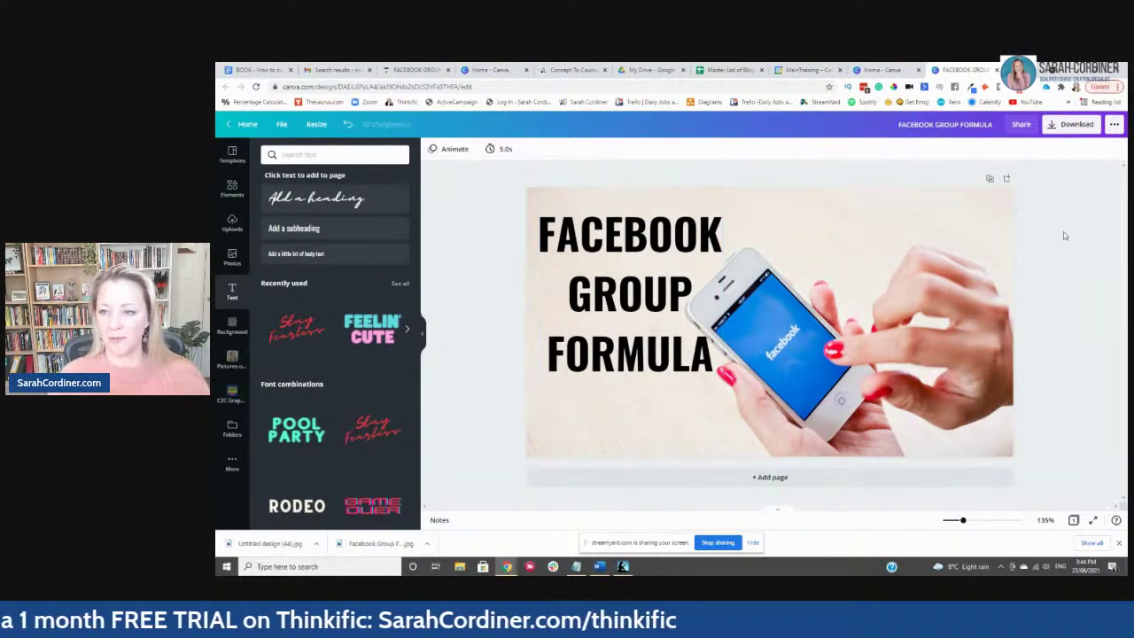
pyautogui.click(1007, 292)
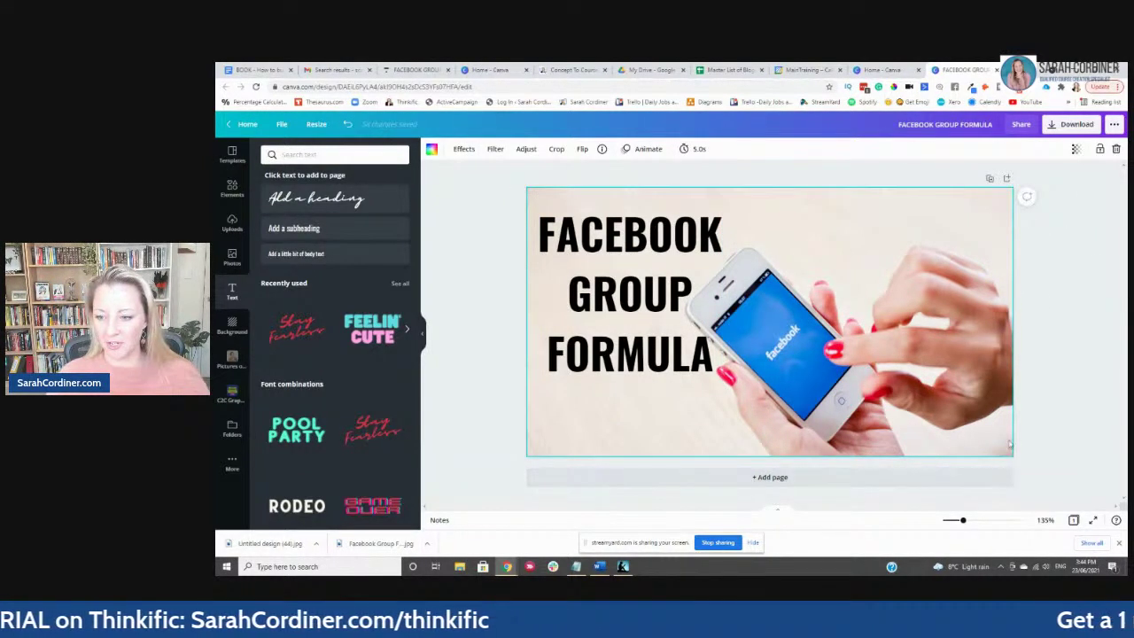
# Step: Download the finished design as a JPG and dismiss the download message
pyautogui.click(1068, 125)
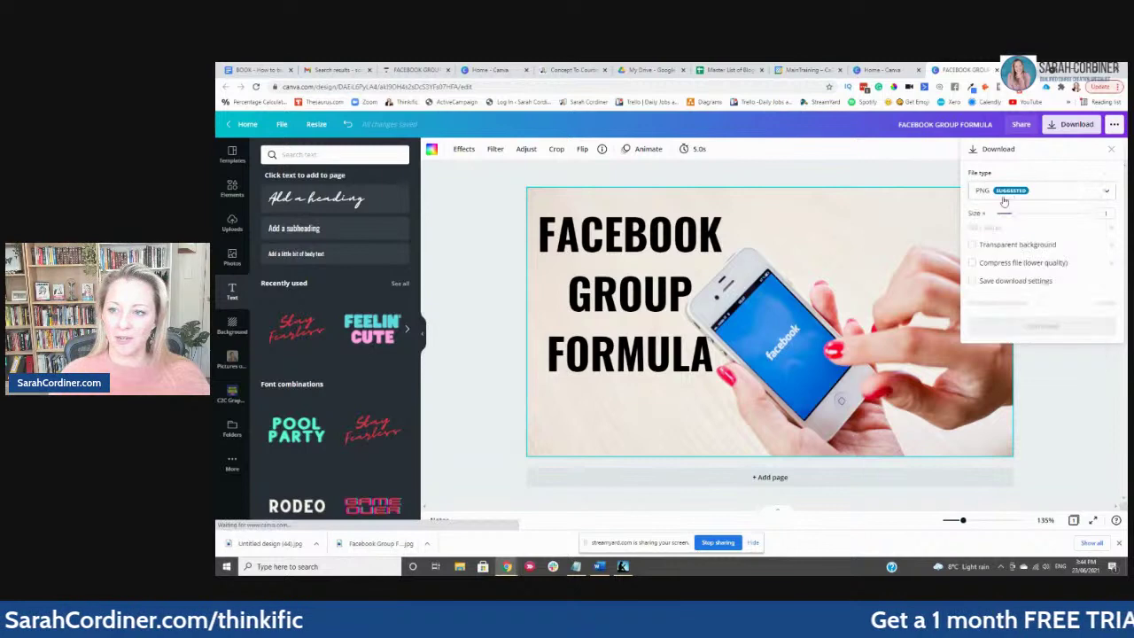
pyautogui.click(1000, 197)
pyautogui.click(996, 220)
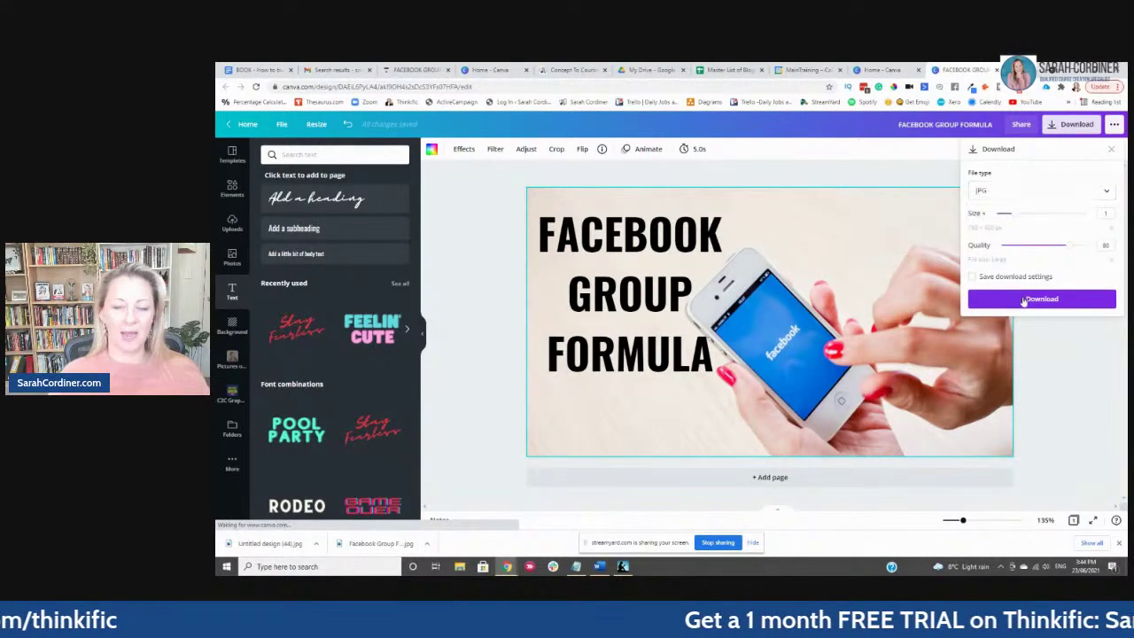
pyautogui.click(1022, 296)
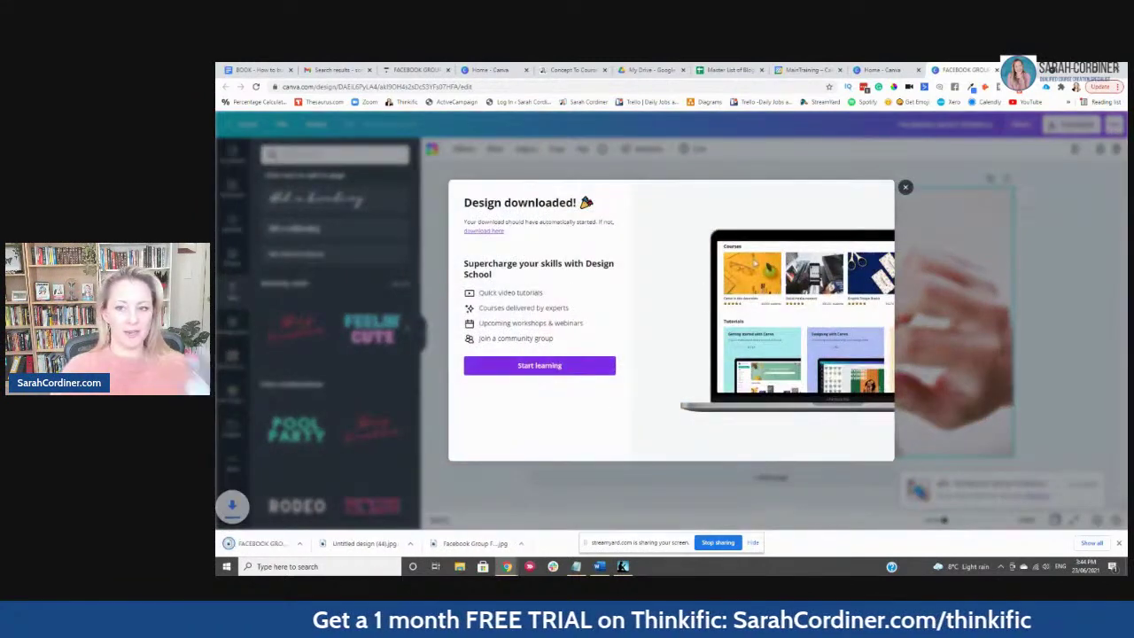
pyautogui.click(905, 187)
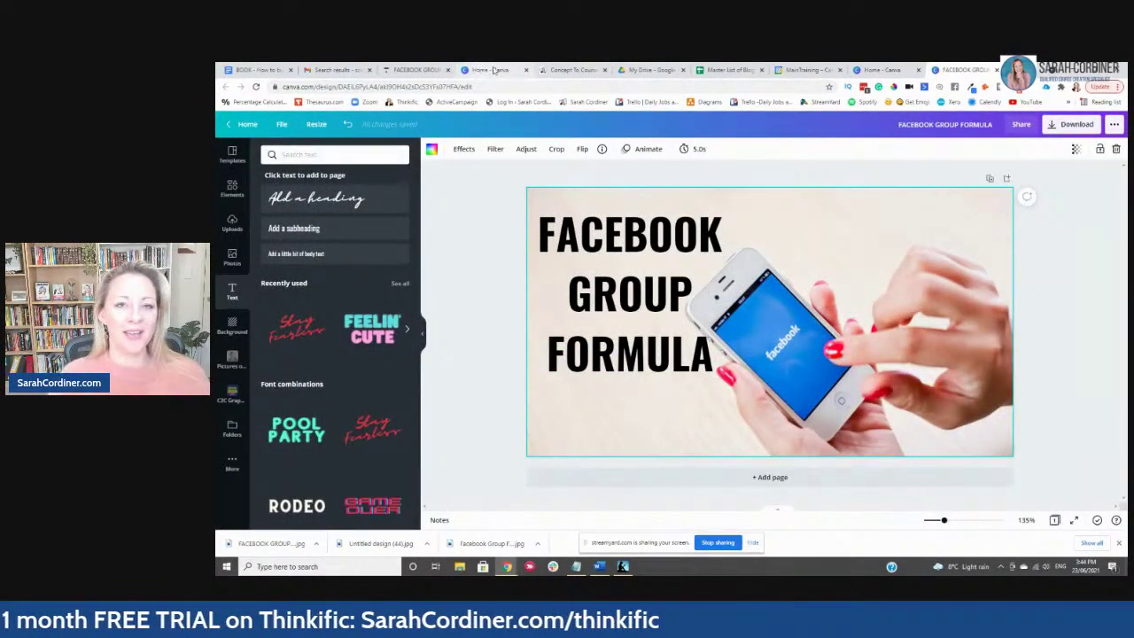
# Step: Switch back to Thinkific, upload "FACEBOOK GROUP FORMULA (1)" from Downloads as the course image, and save the settings
pyautogui.click(416, 71)
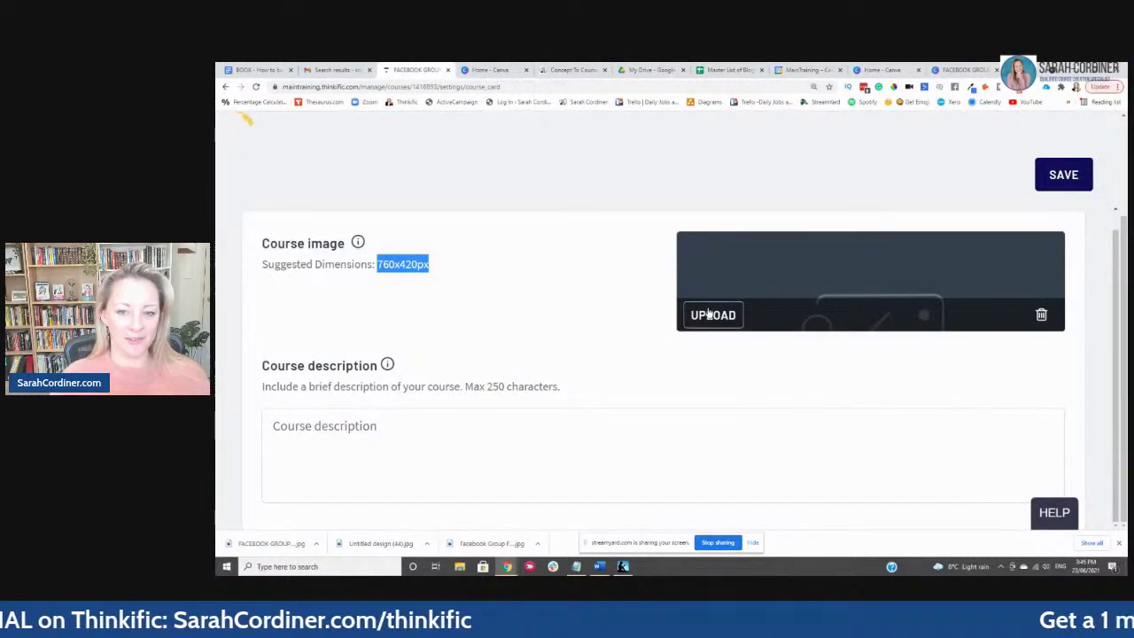
pyautogui.click(711, 317)
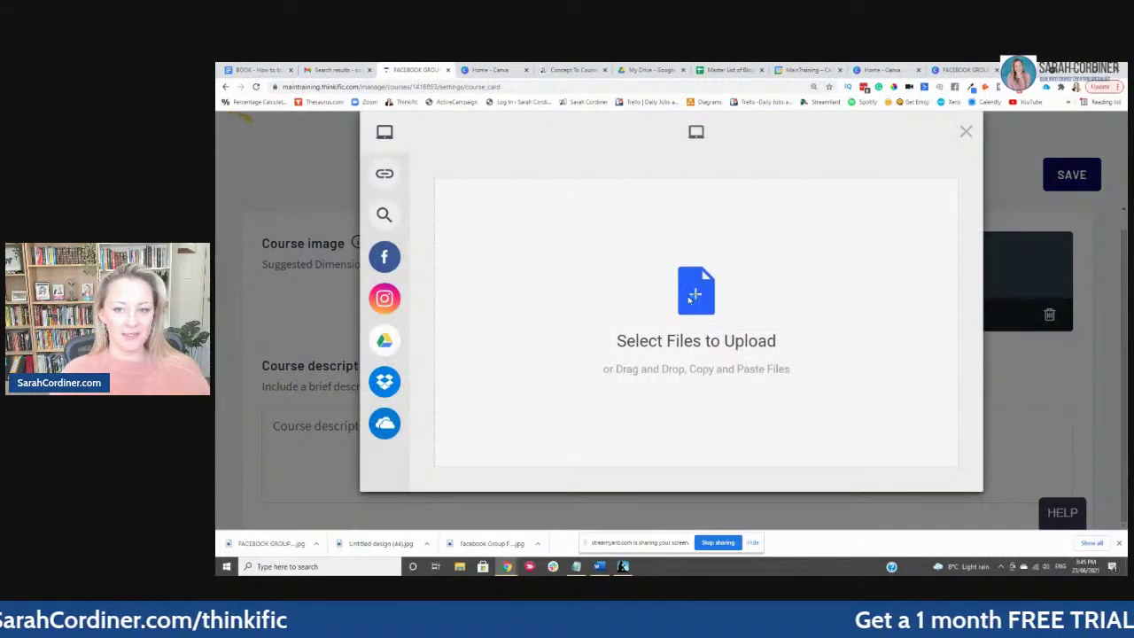
pyautogui.click(690, 299)
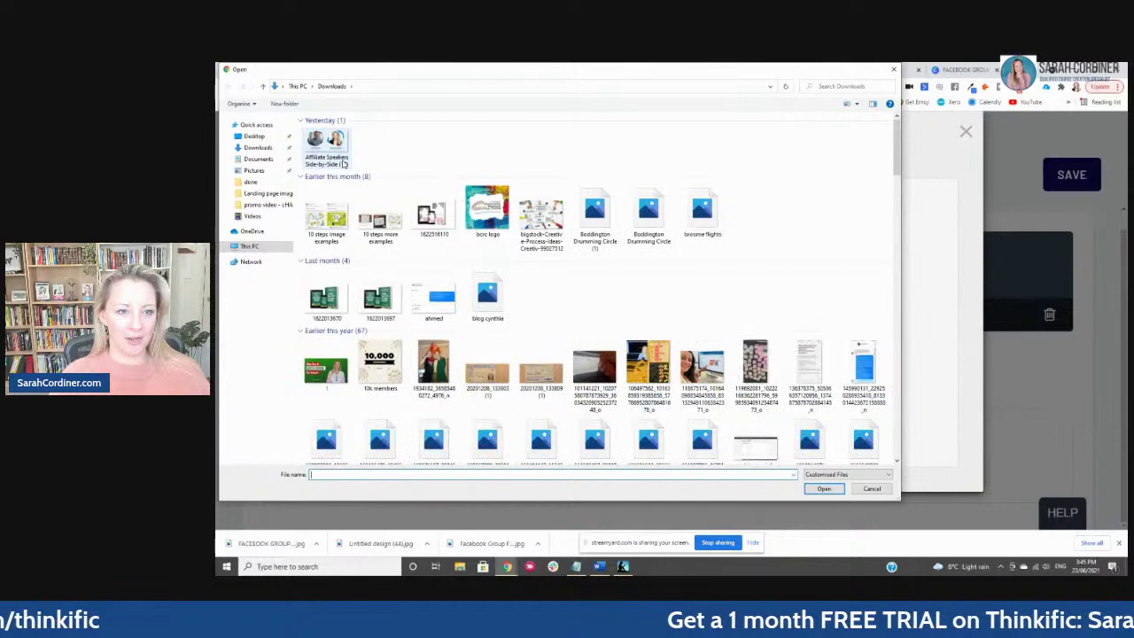
pyautogui.click(328, 153)
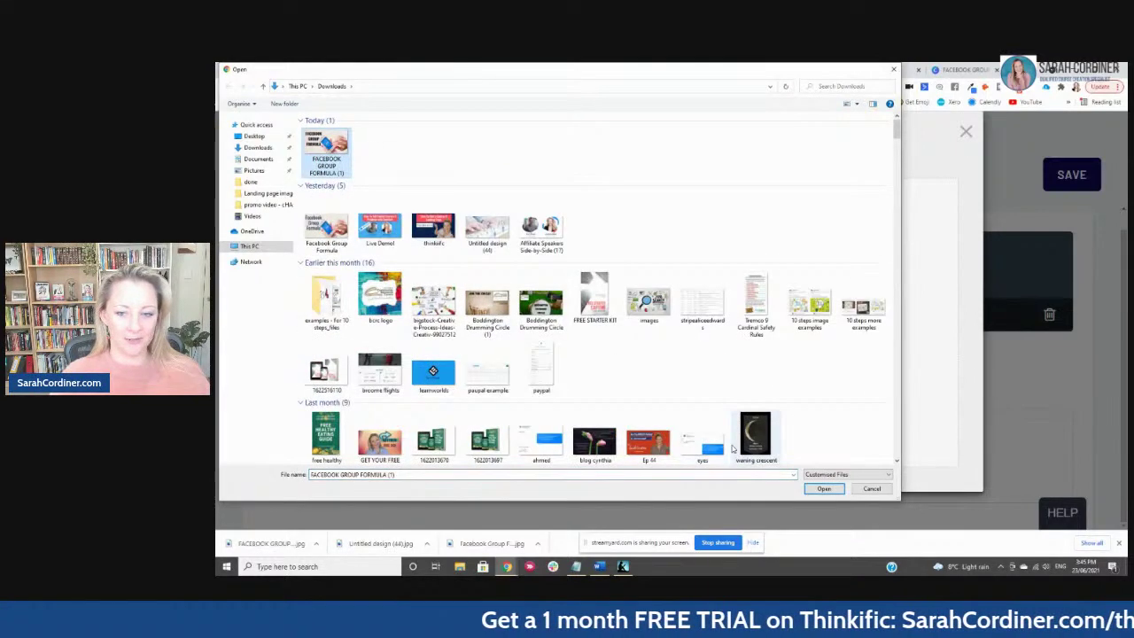
pyautogui.click(823, 488)
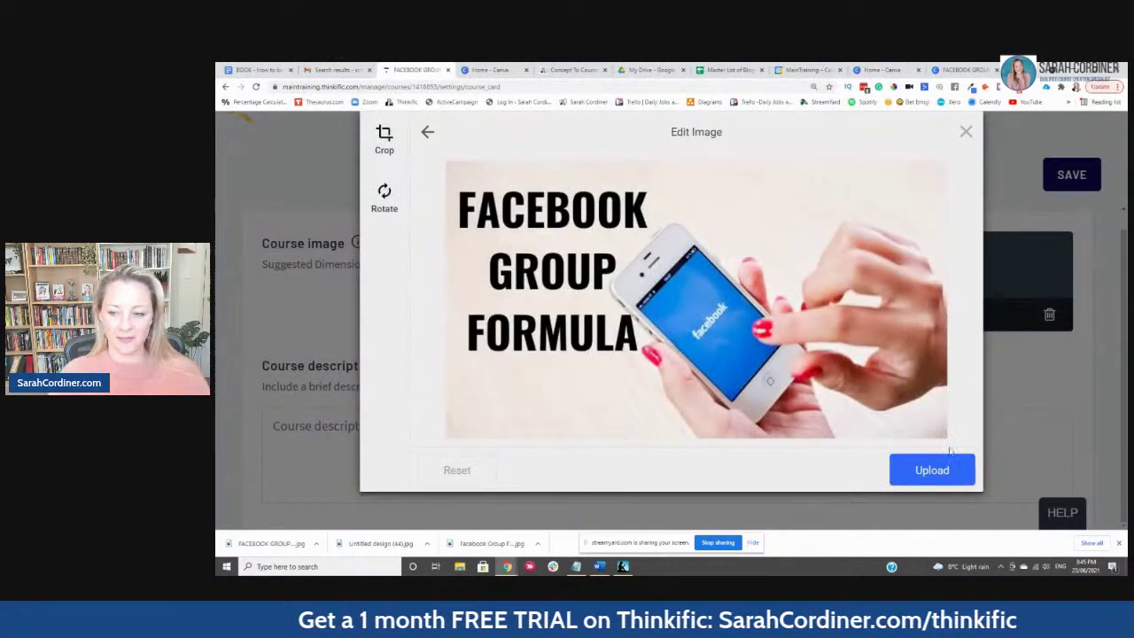
pyautogui.click(944, 471)
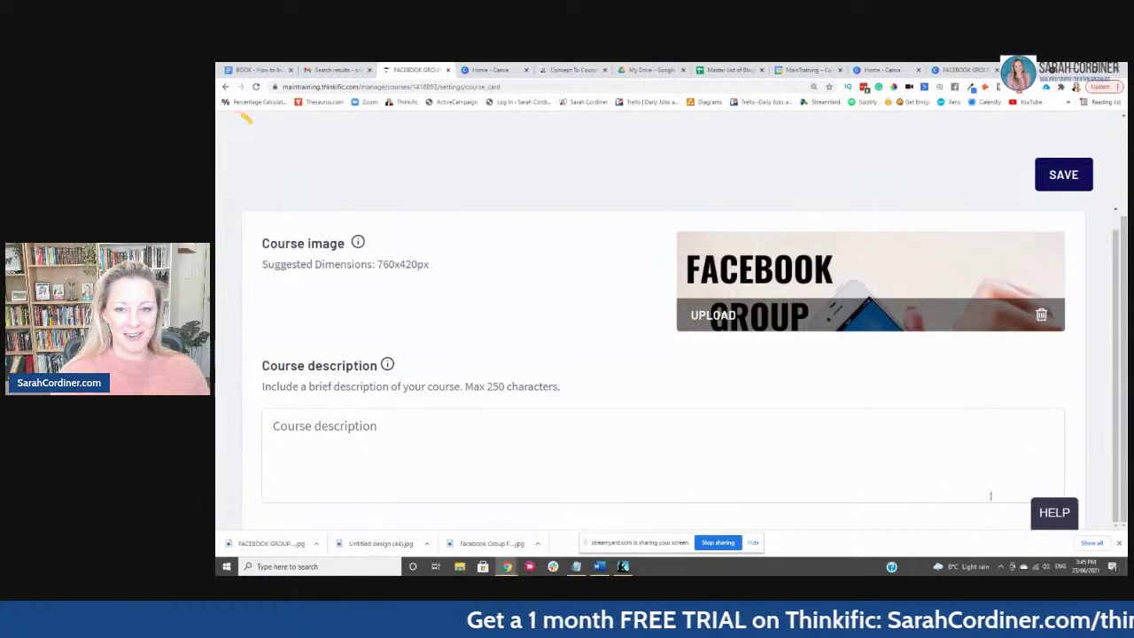
pyautogui.click(1042, 175)
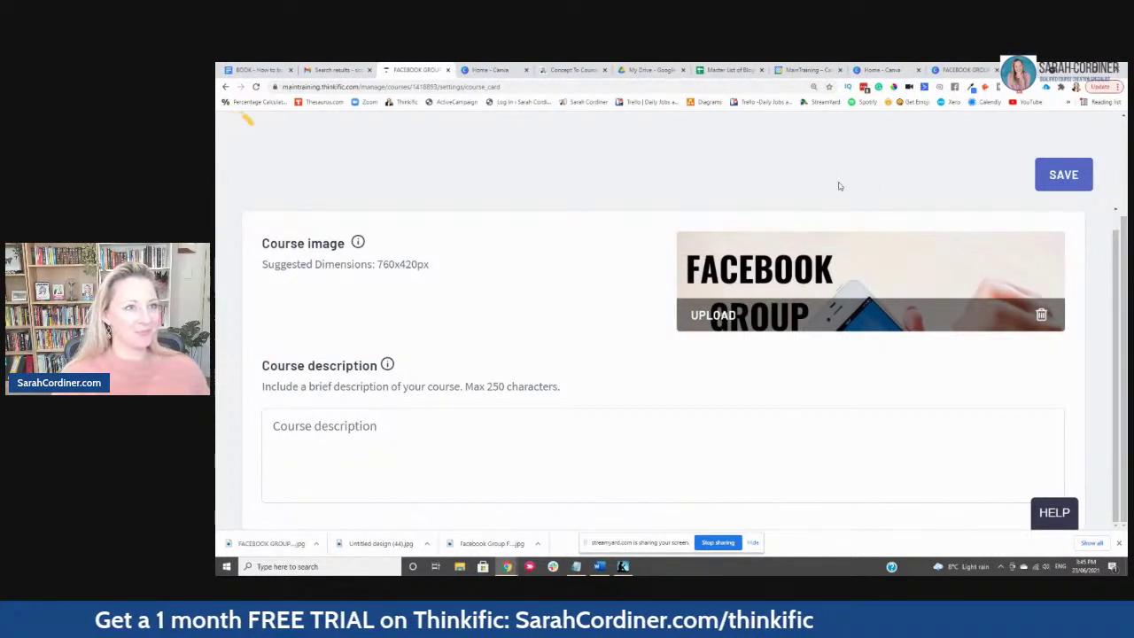
# Step: Reduce the page zoom, open the course's basic settings, and highlight the full course web address for review
pyautogui.hotkey('ctrl', '-')
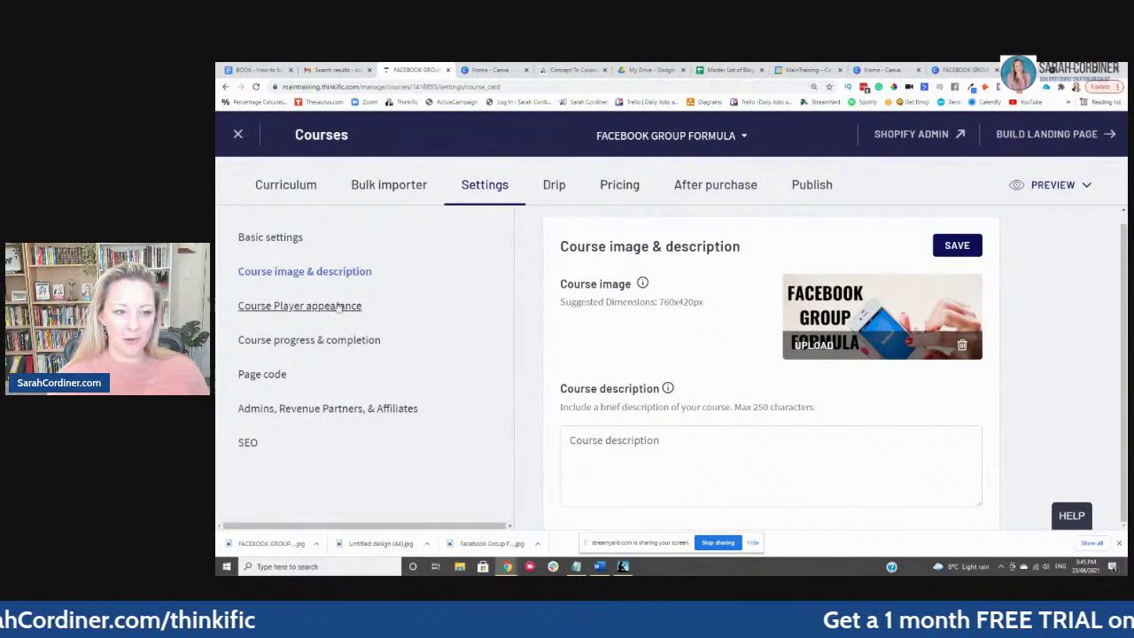
pyautogui.click(485, 186)
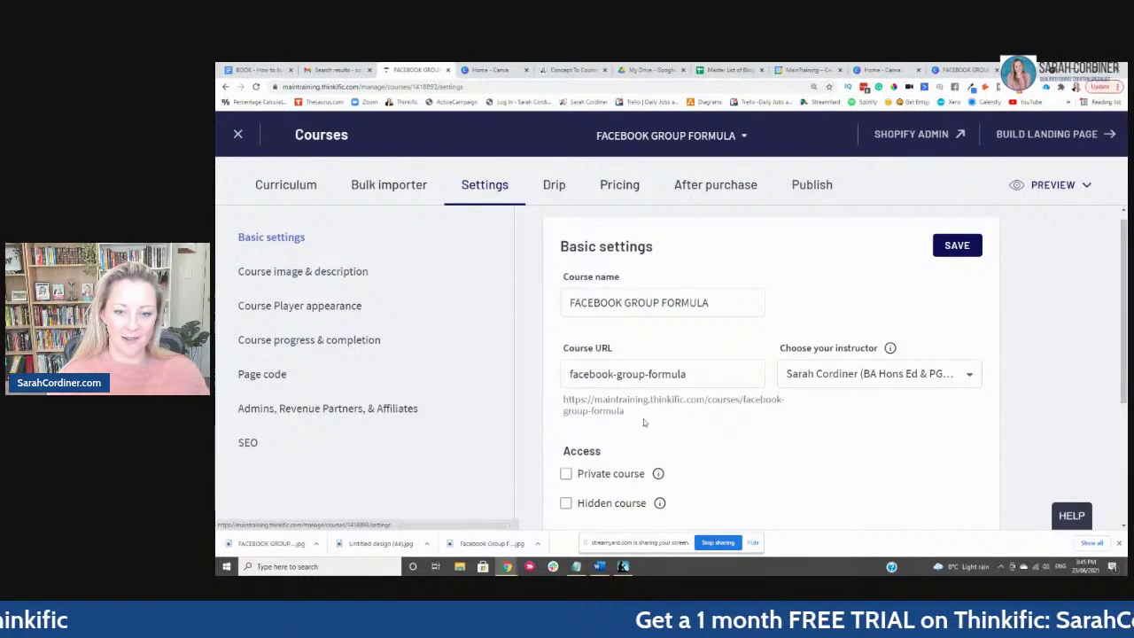
pyautogui.moveTo(636, 414); pyautogui.dragTo(574, 400)
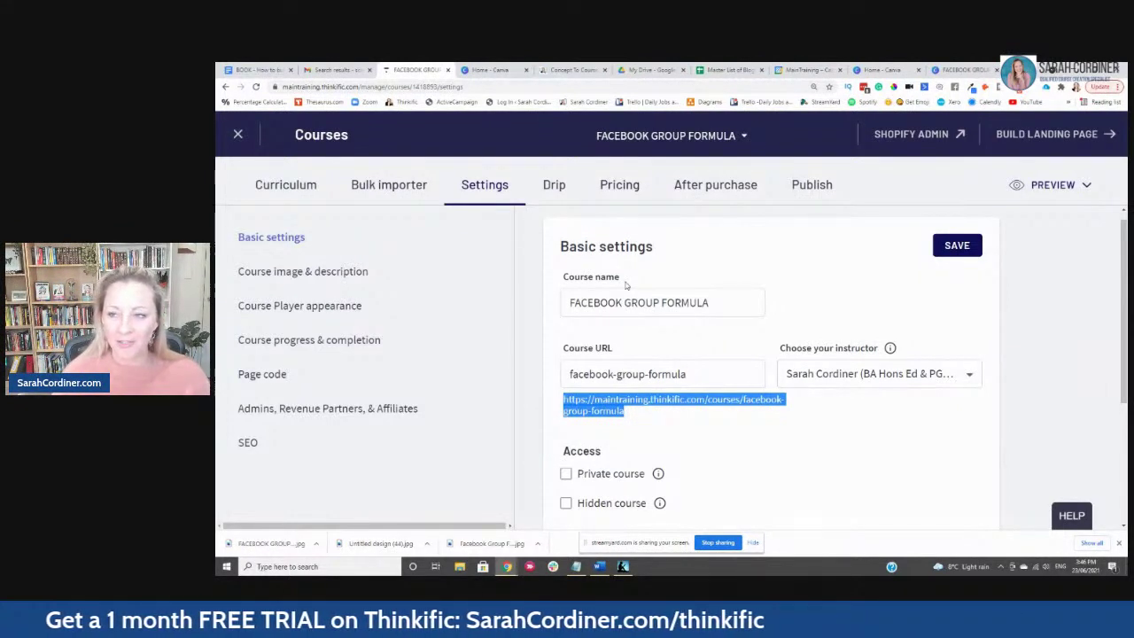
# Step: Open the landing page builder for the course and look through the default banner and curriculum sections
pyautogui.click(1078, 144)
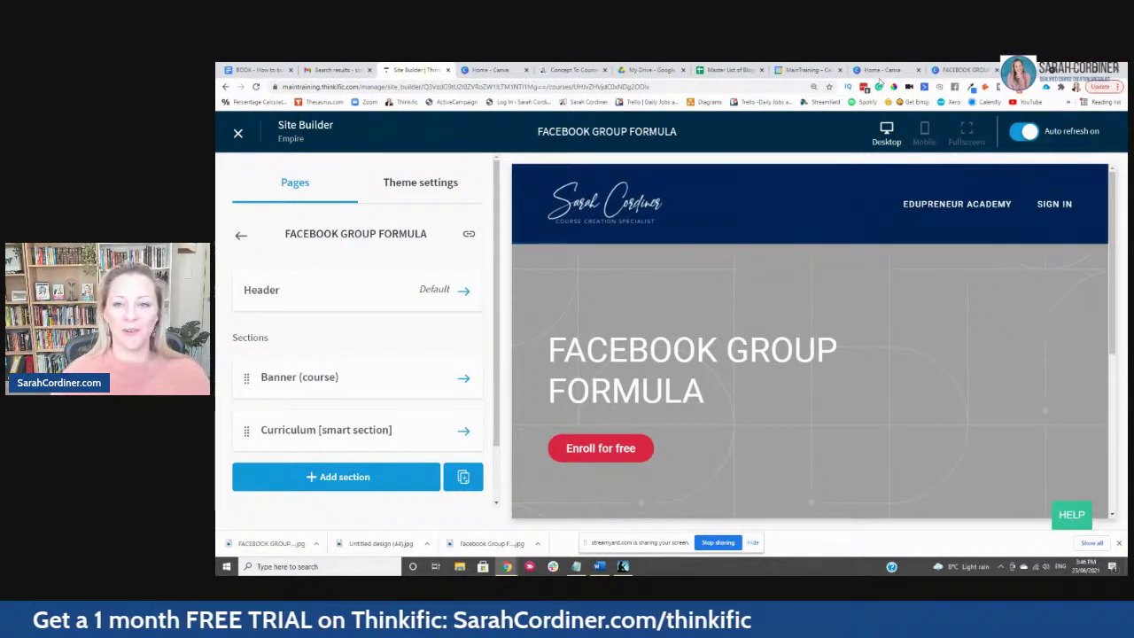
pyautogui.scroll(-3, 907, 243)
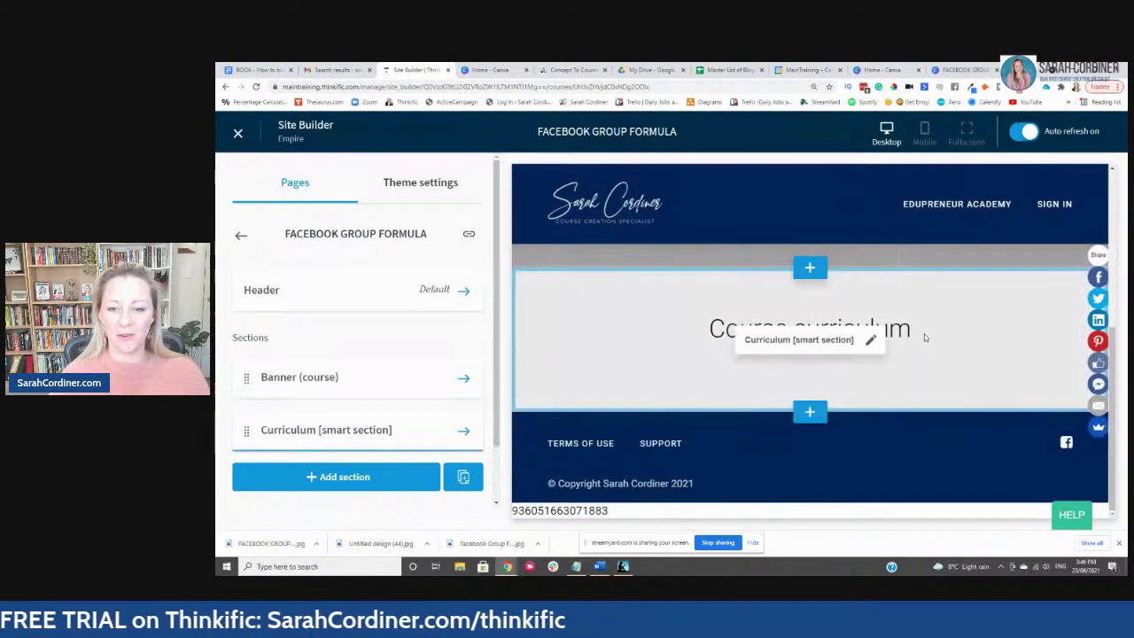
pyautogui.scroll(3, 921, 333)
pyautogui.scroll(3, 917, 331)
pyautogui.scroll(-3, 918, 329)
pyautogui.scroll(3, 918, 330)
pyautogui.scroll(-3, 918, 330)
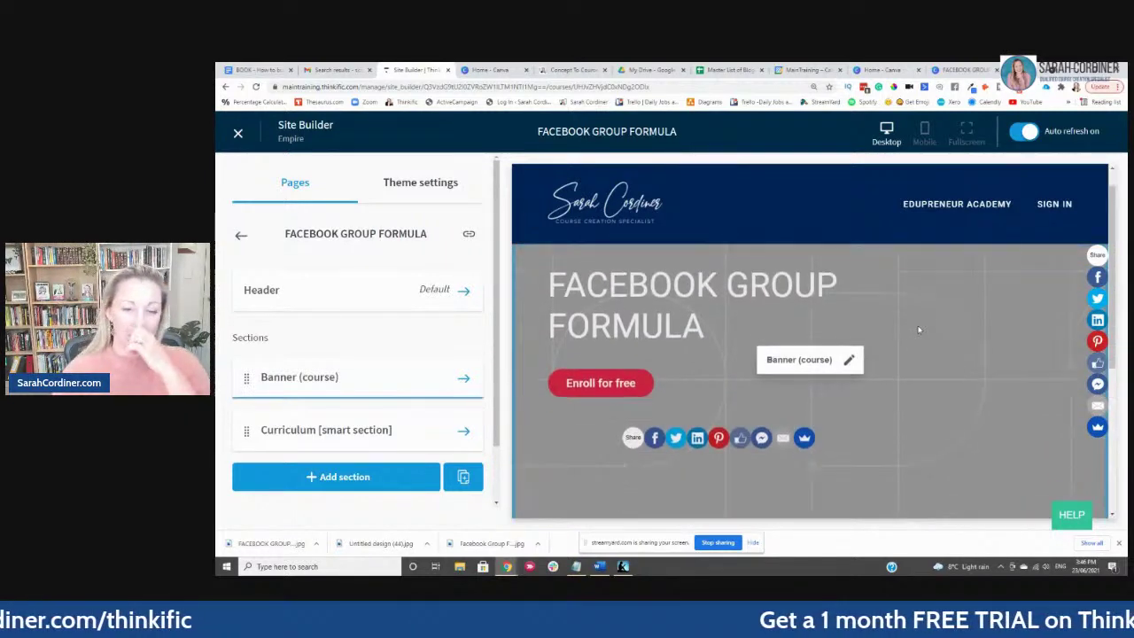
pyautogui.scroll(3, 918, 329)
# Step: Preview the landing page in the mobile layout, then return to the desktop layout
pyautogui.click(924, 138)
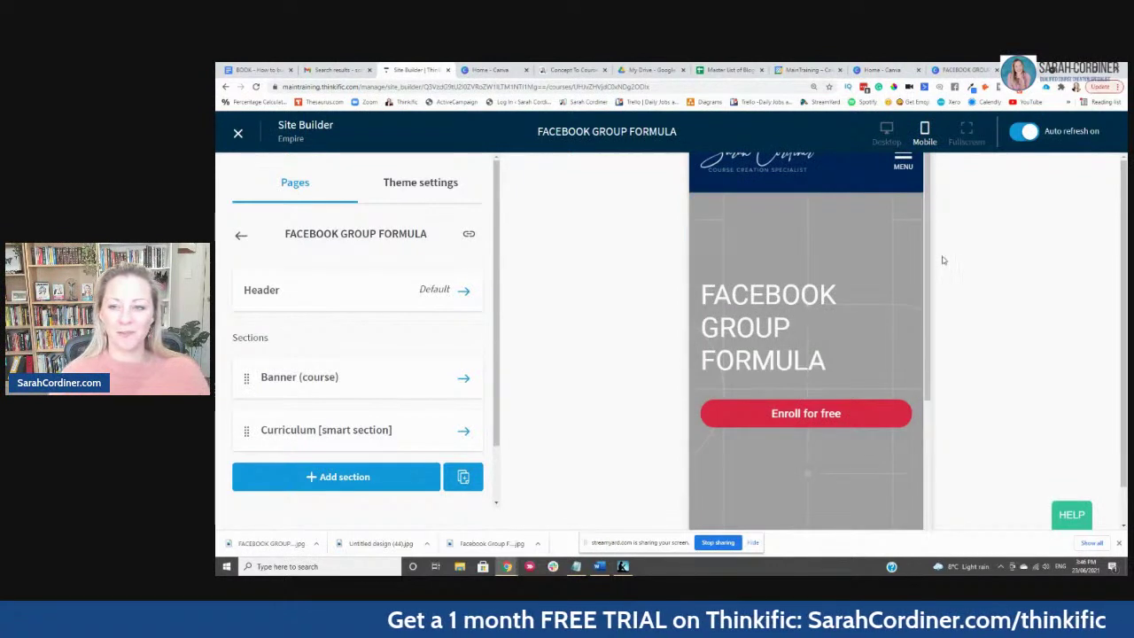
pyautogui.scroll(-3, 921, 257)
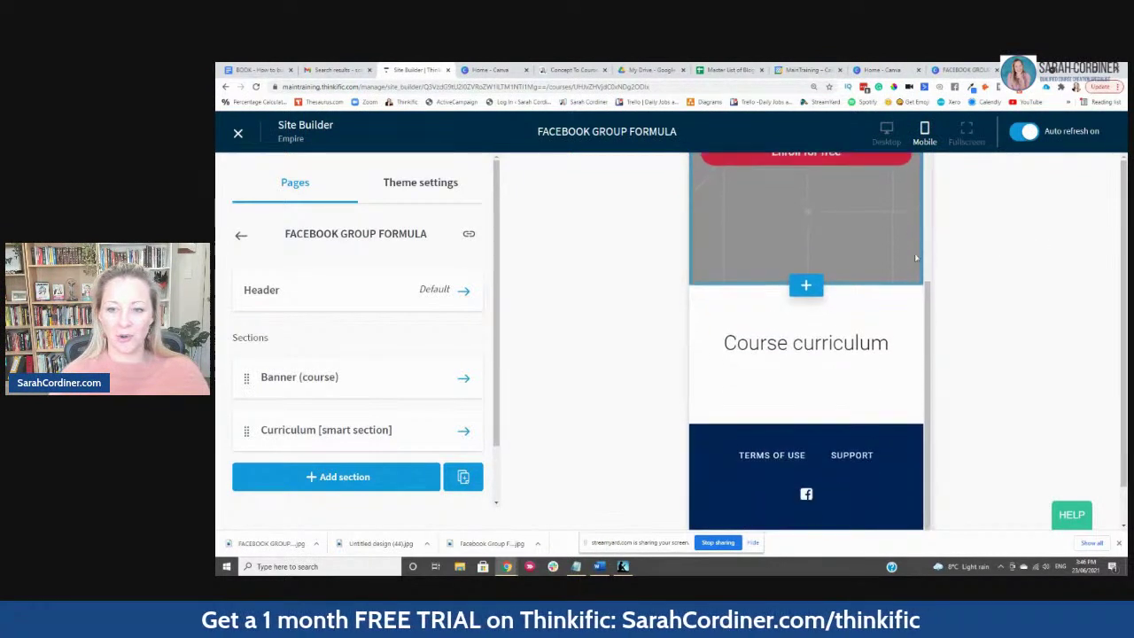
pyautogui.scroll(3, 908, 272)
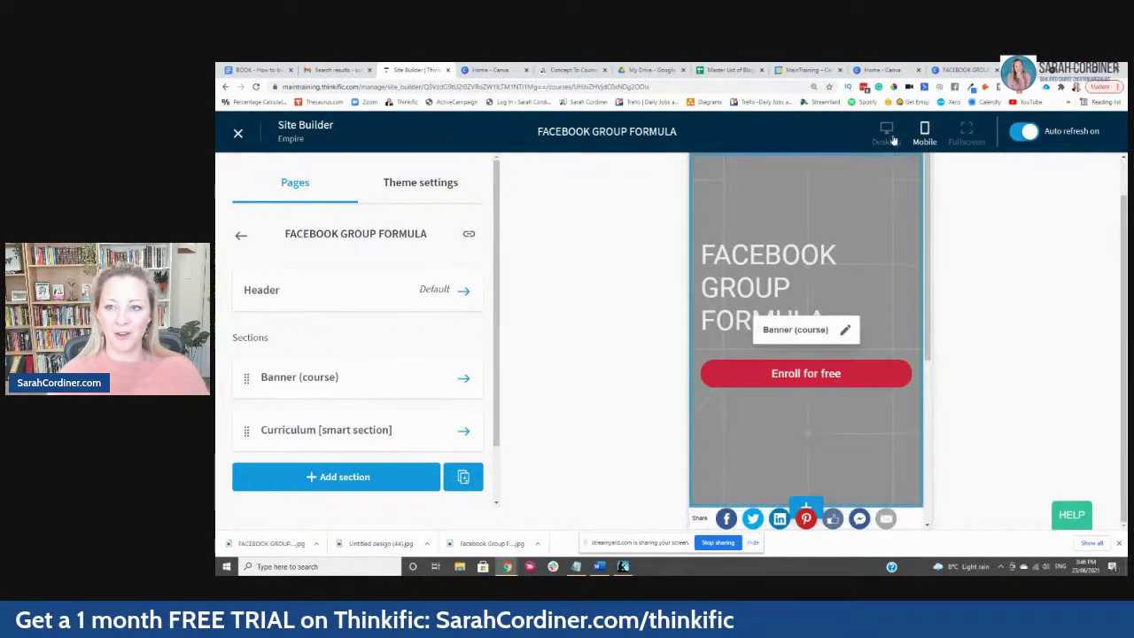
pyautogui.click(887, 133)
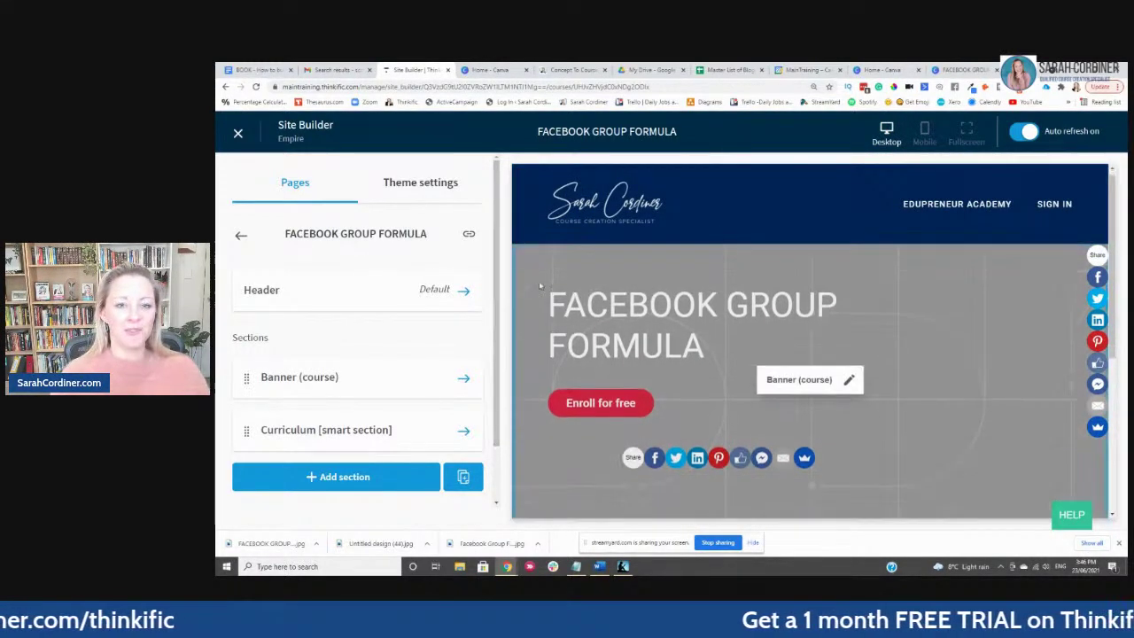
# Step: Open the hero image settings of the course banner section and highlight the recommended image dimensions
pyautogui.scroll(-2, 791, 386)
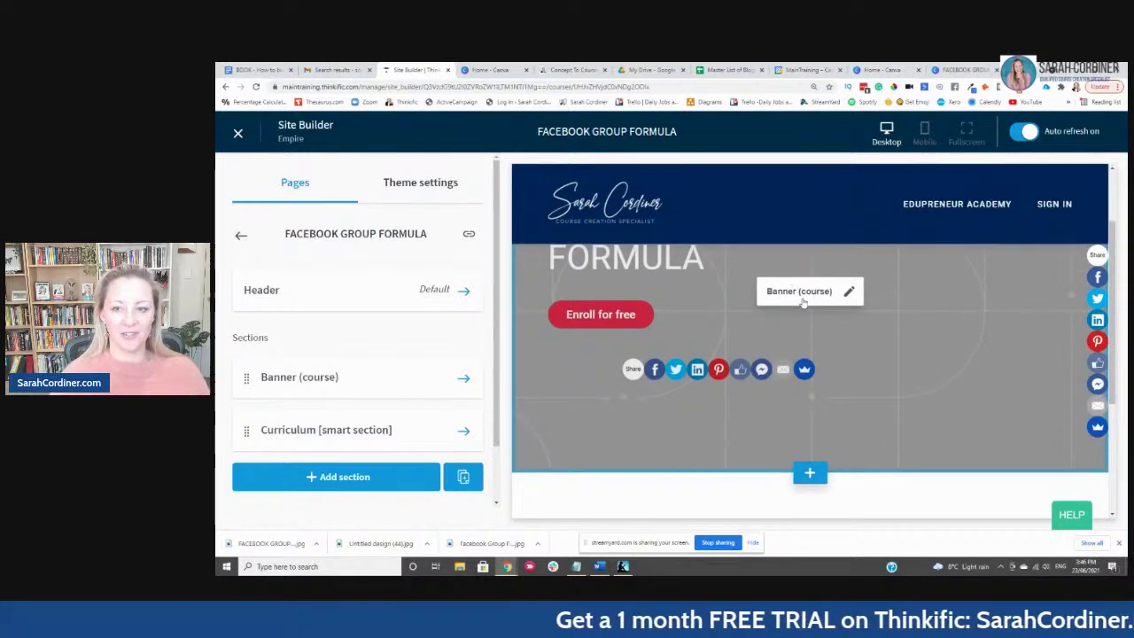
pyautogui.click(802, 301)
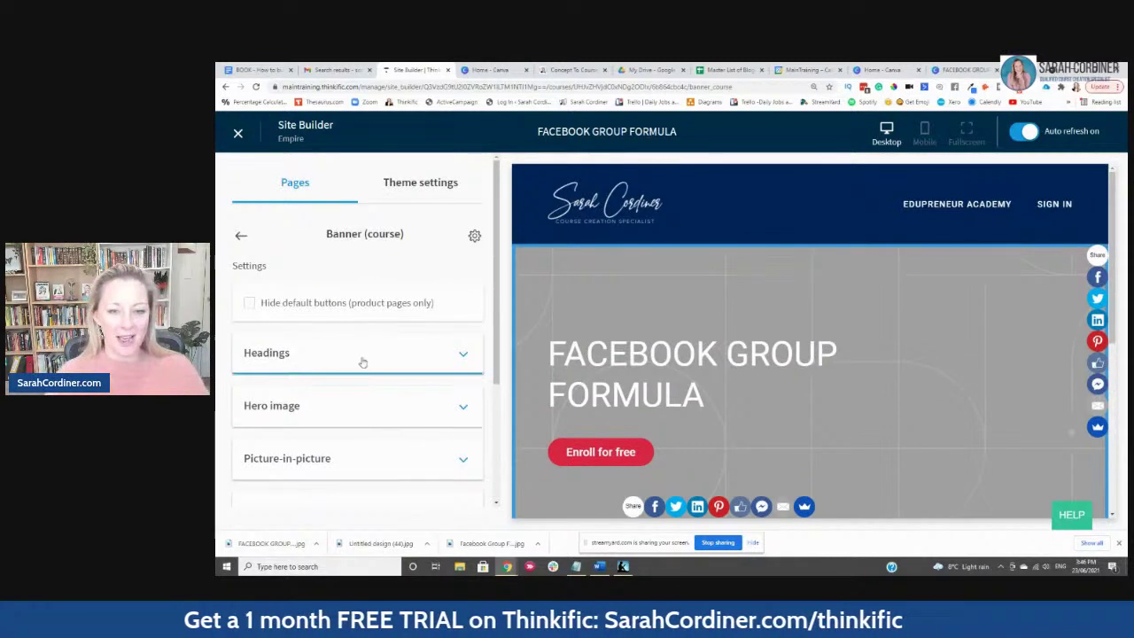
pyautogui.click(363, 405)
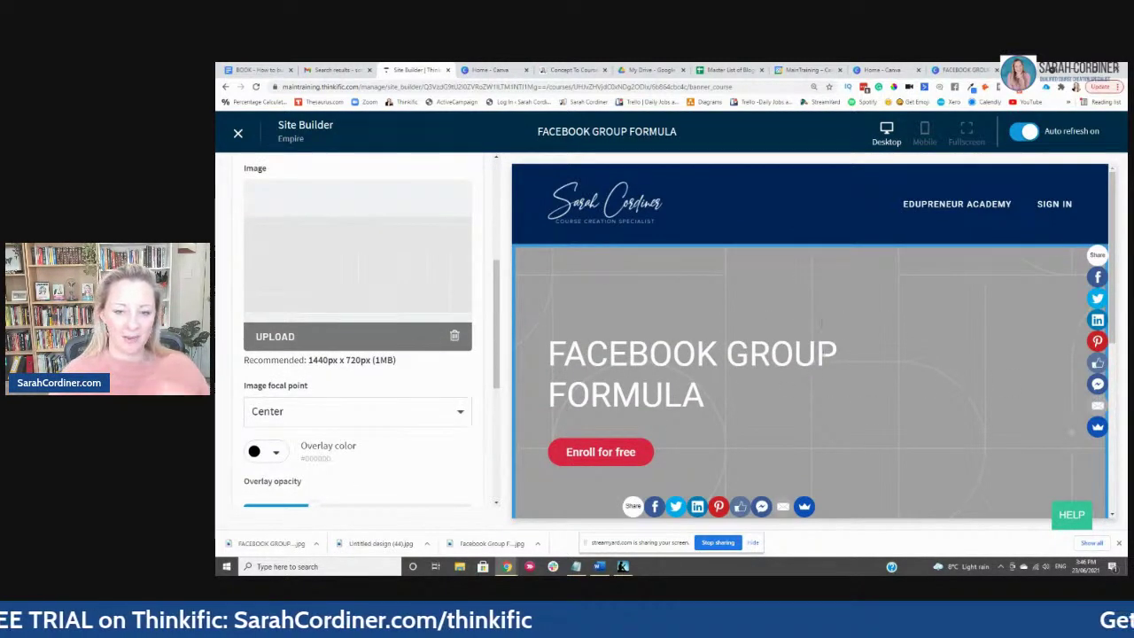
pyautogui.scroll(-2, 827, 349)
pyautogui.scroll(2, 832, 349)
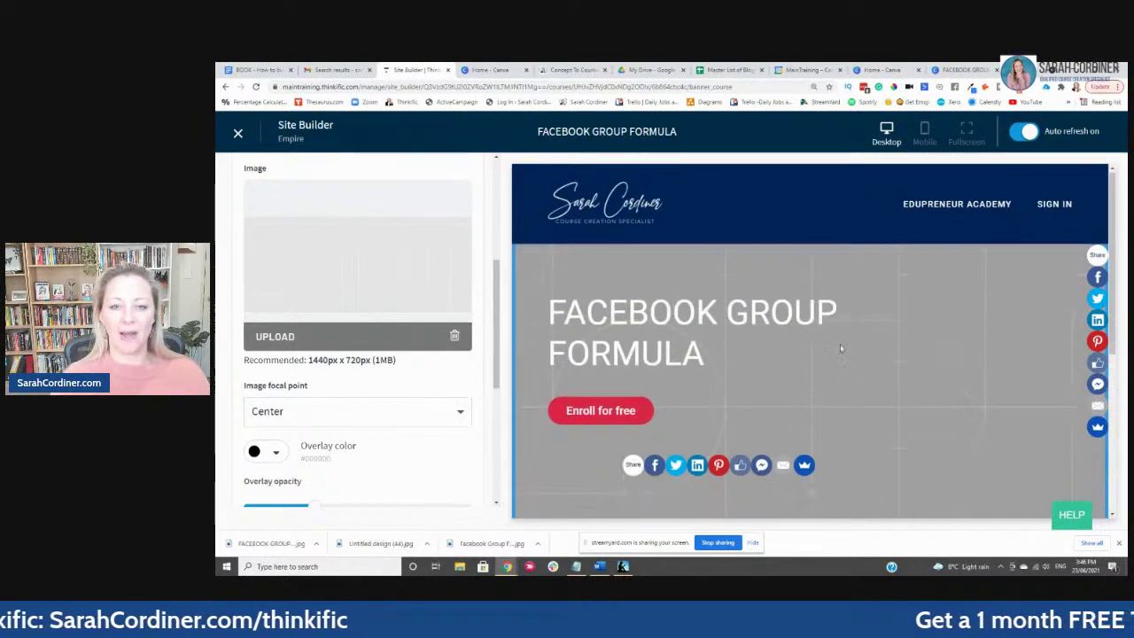
pyautogui.scroll(-2, 840, 348)
pyautogui.moveTo(311, 365); pyautogui.dragTo(377, 367)
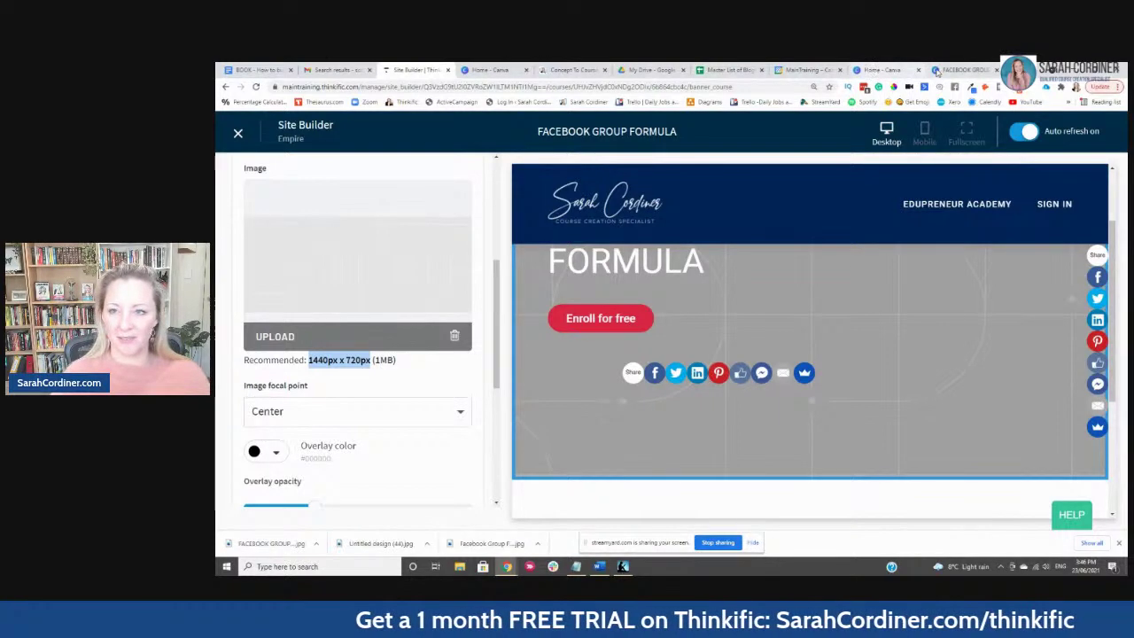
# Step: Switch to Canva and create a new custom-size design of 1140 x 720 px
pyautogui.click(991, 70)
pyautogui.click(952, 70)
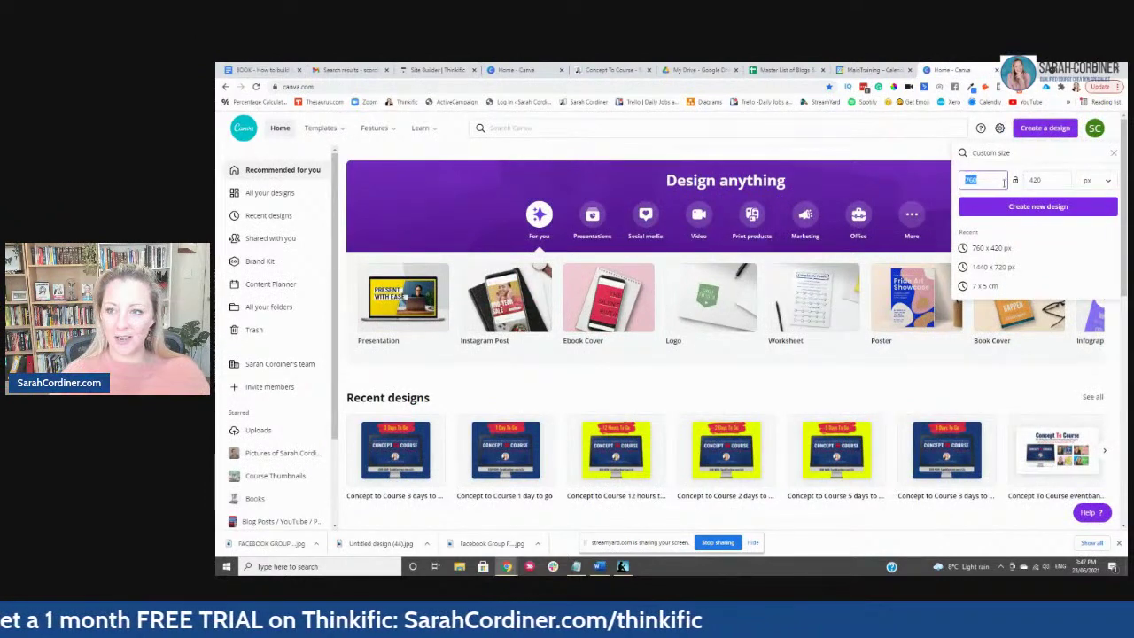
pyautogui.write('1140')
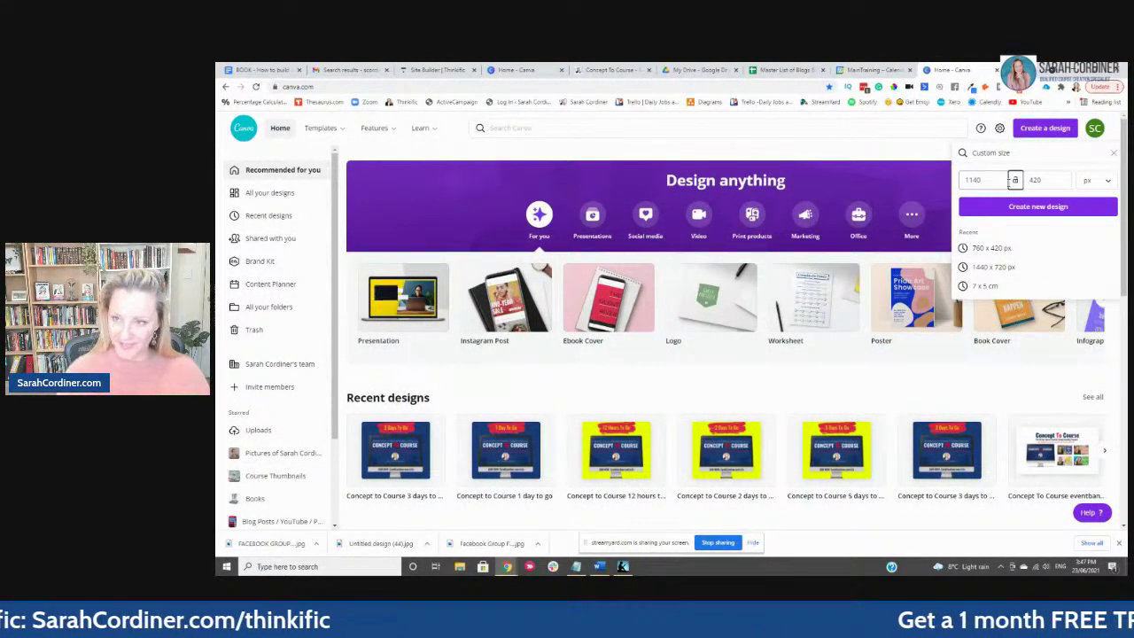
pyautogui.press('Tab')
pyautogui.press('Tab')
pyautogui.write('720')
pyautogui.click(1022, 206)
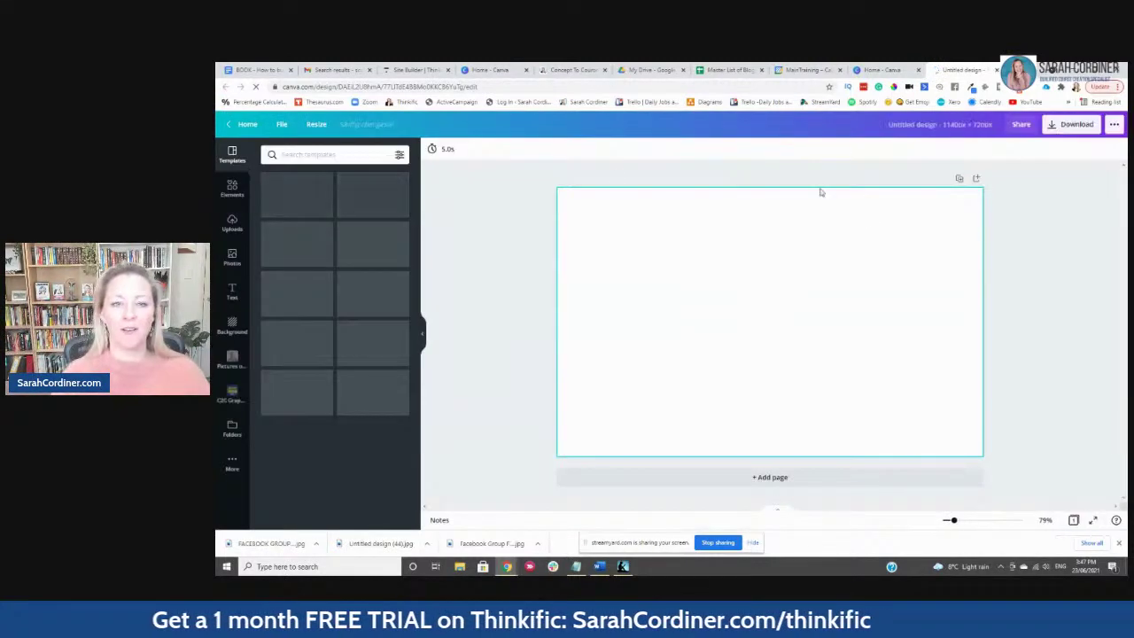
# Step: Search the photos for "facebook", insert the picture of hands typing with blue people icons, and enlarge it to cover the whole page
pyautogui.click(232, 256)
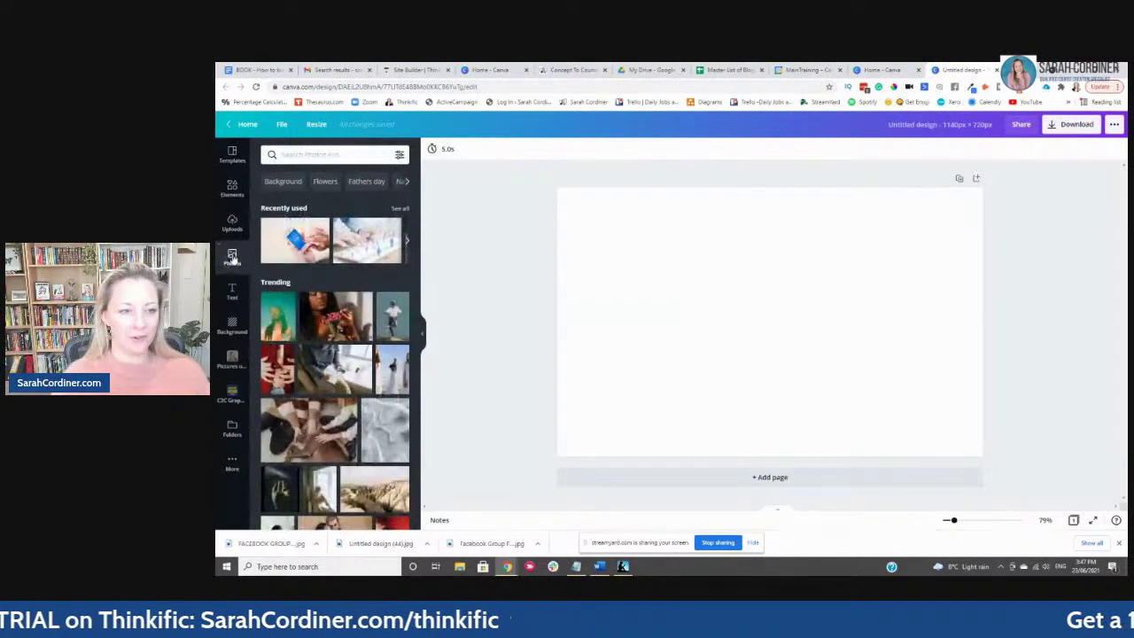
pyautogui.click(310, 155)
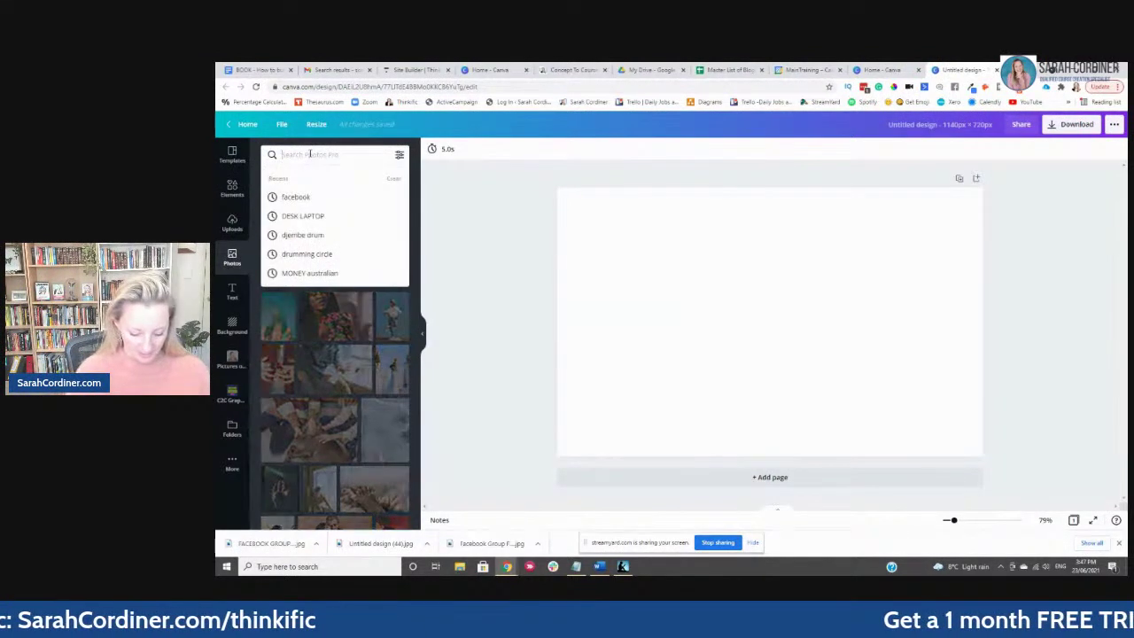
pyautogui.write('facebook')
pyautogui.press('Return')
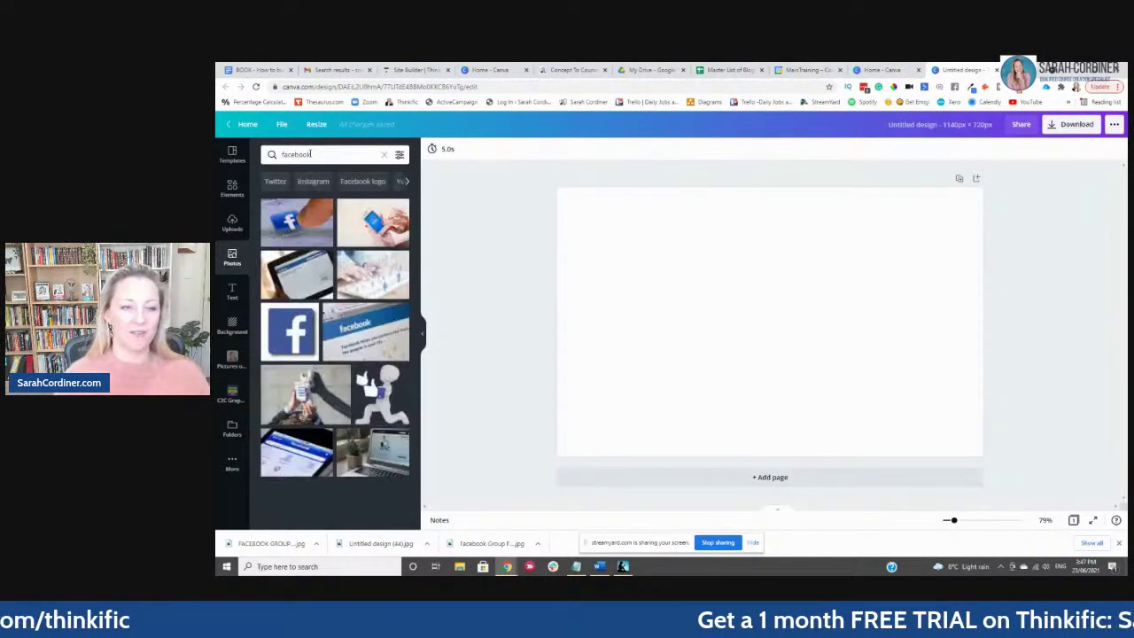
pyautogui.click(371, 274)
pyautogui.moveTo(801, 306); pyautogui.dragTo(750, 277)
pyautogui.moveTo(879, 402); pyautogui.dragTo(1002, 458)
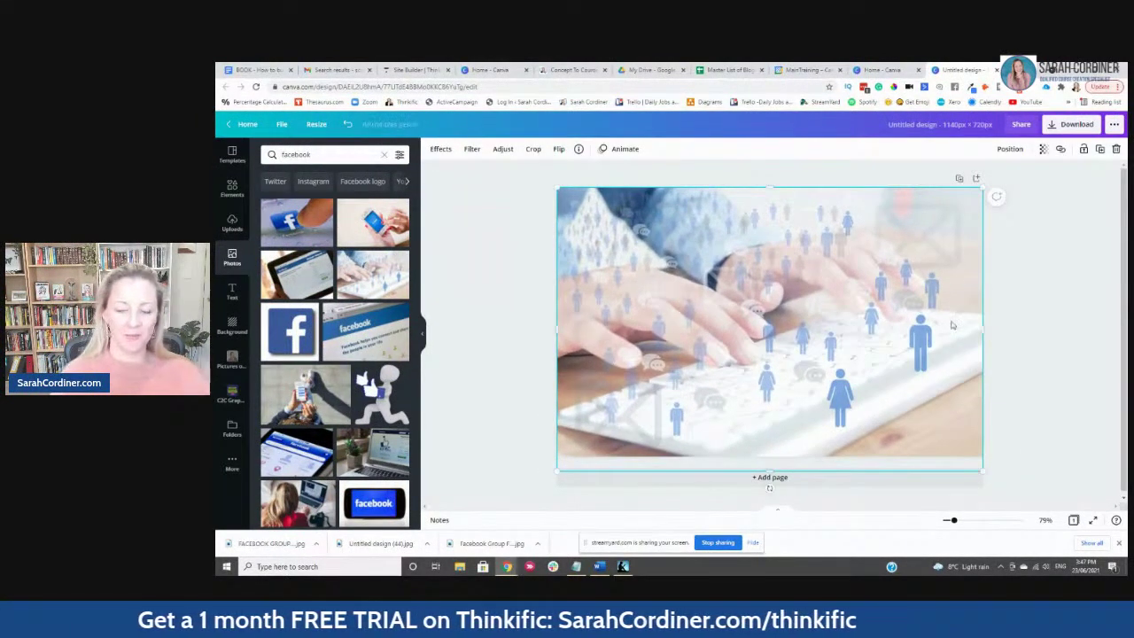
pyautogui.click(1070, 128)
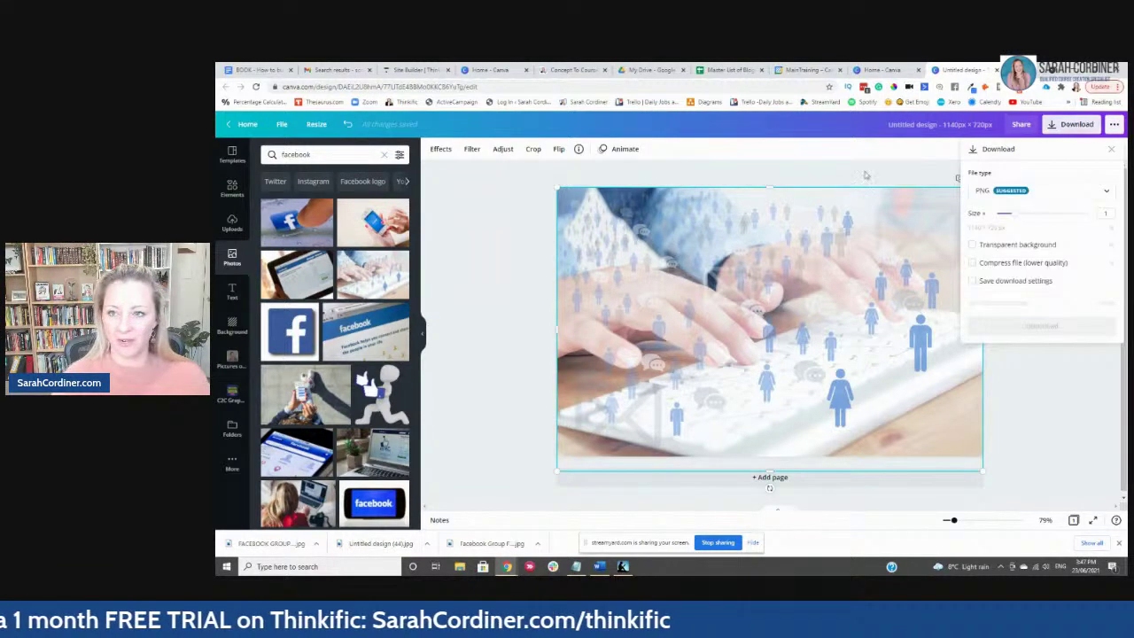
pyautogui.click(831, 126)
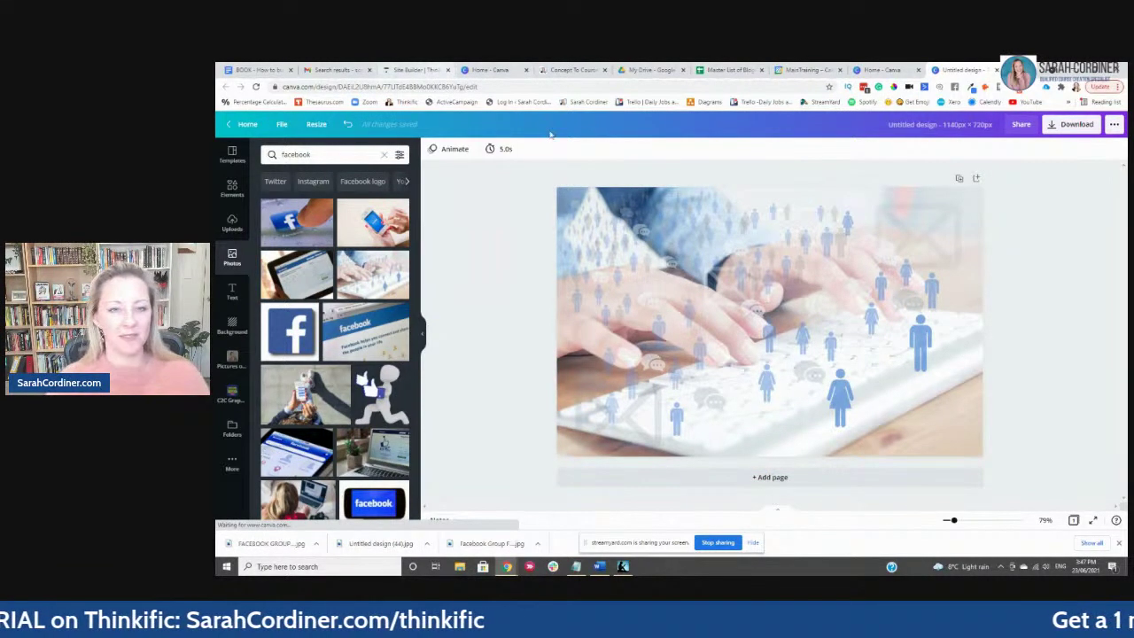
# Step: Switch back to Thinkific and upload "Untitled design (44)" from Downloads as the banner's hero image
pyautogui.click(414, 69)
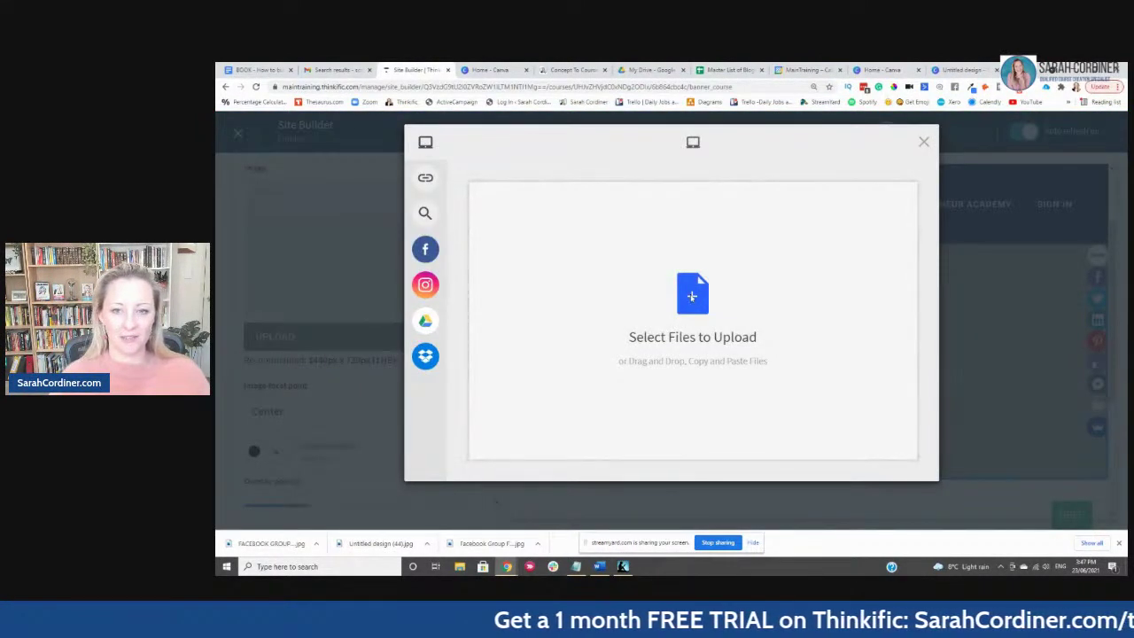
pyautogui.click(691, 299)
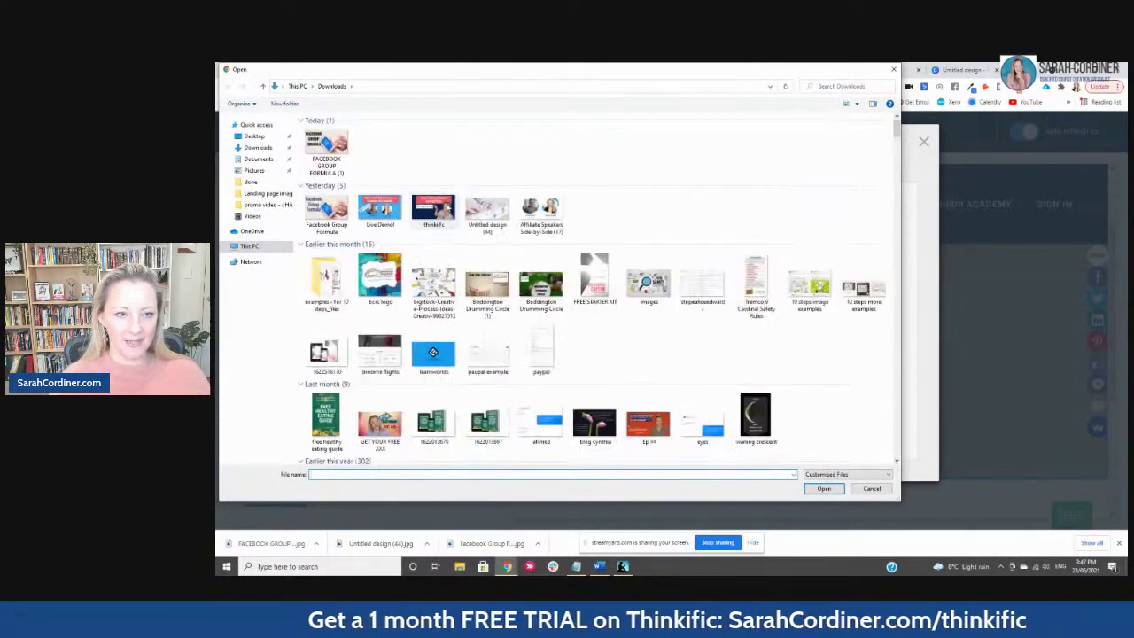
pyautogui.click(486, 210)
pyautogui.click(824, 488)
pyautogui.click(891, 463)
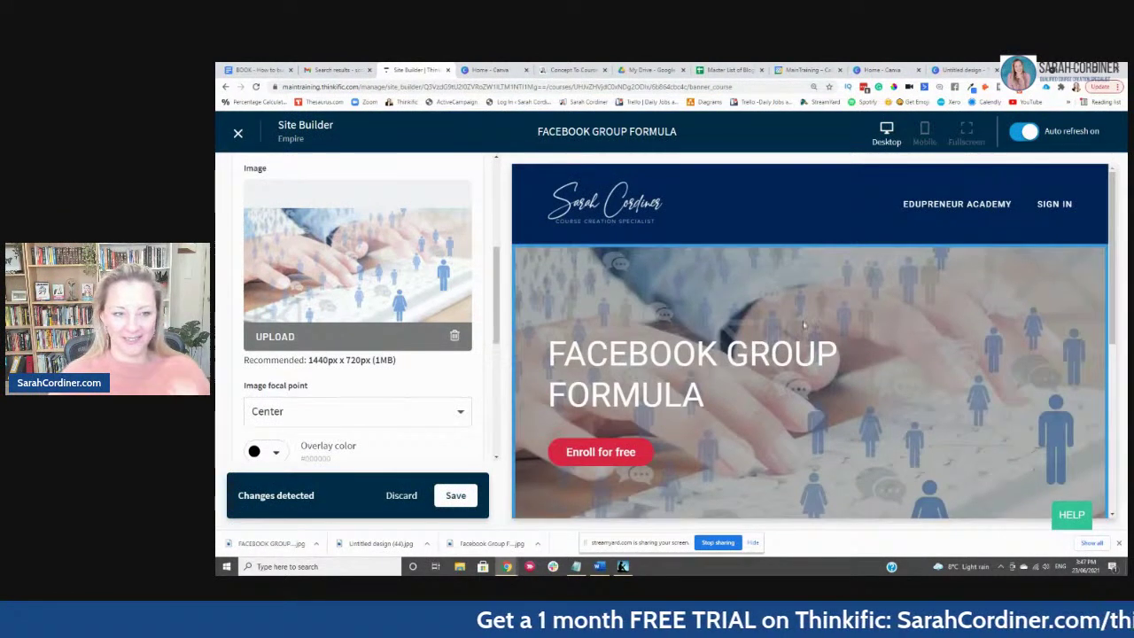
# Step: Check the banner preview, try stronger and weaker overlay opacities on the hero image, and set the black overlay to about half opacity
pyautogui.scroll(-2, 820, 331)
pyautogui.scroll(2, 1025, 297)
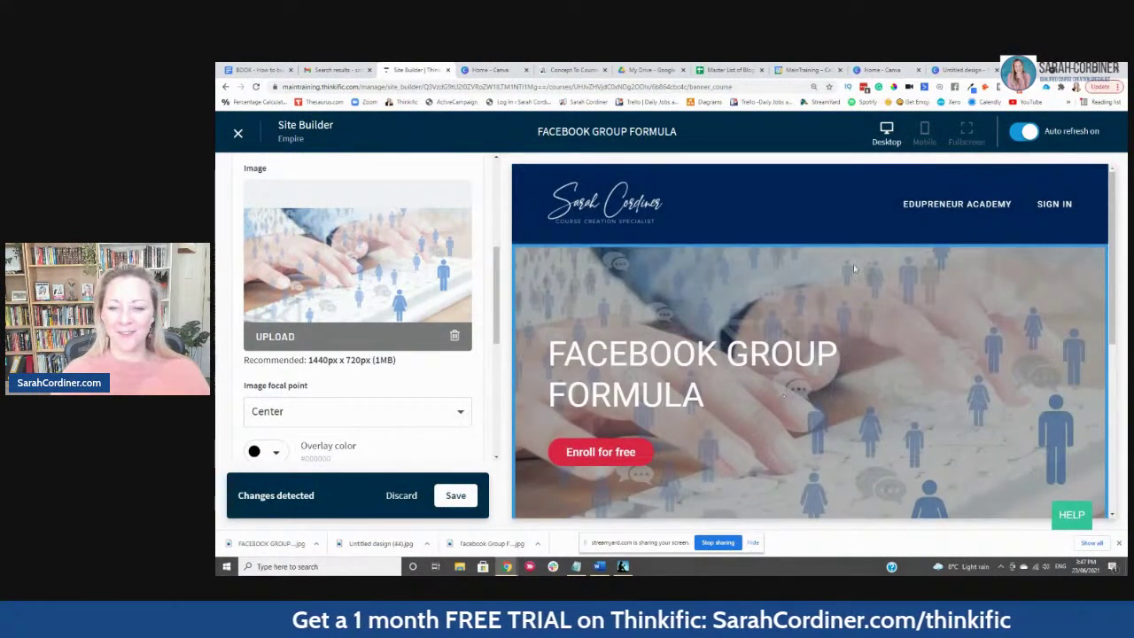
pyautogui.scroll(-2, 842, 354)
pyautogui.scroll(2, 853, 467)
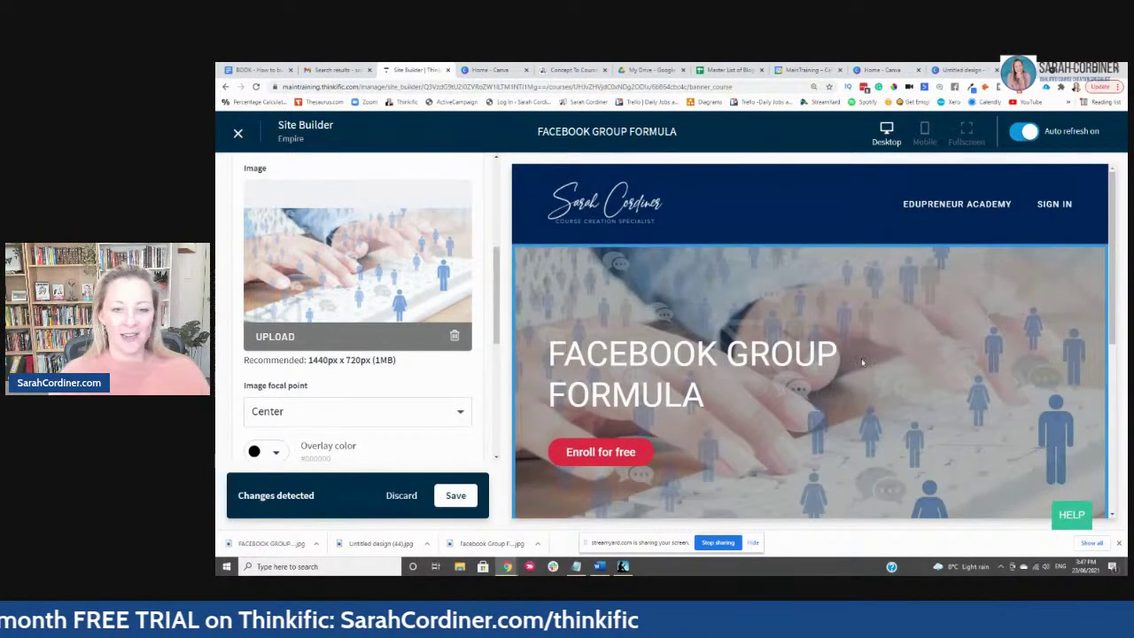
pyautogui.scroll(-1, 862, 362)
pyautogui.scroll(-1, 361, 398)
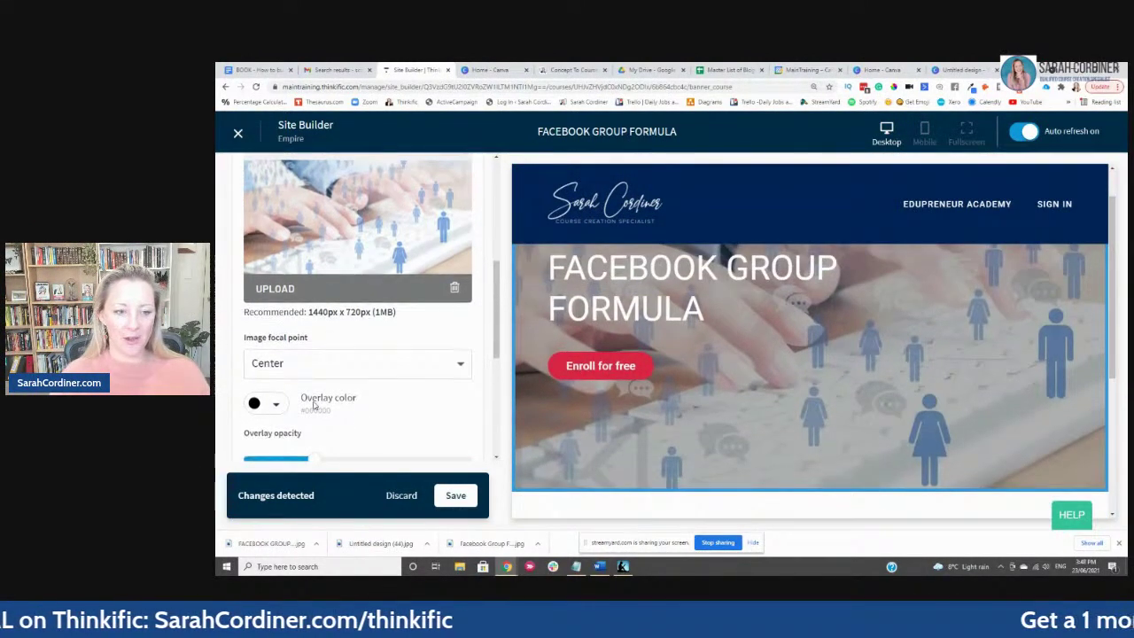
pyautogui.scroll(-1, 313, 404)
pyautogui.moveTo(311, 414); pyautogui.dragTo(383, 414)
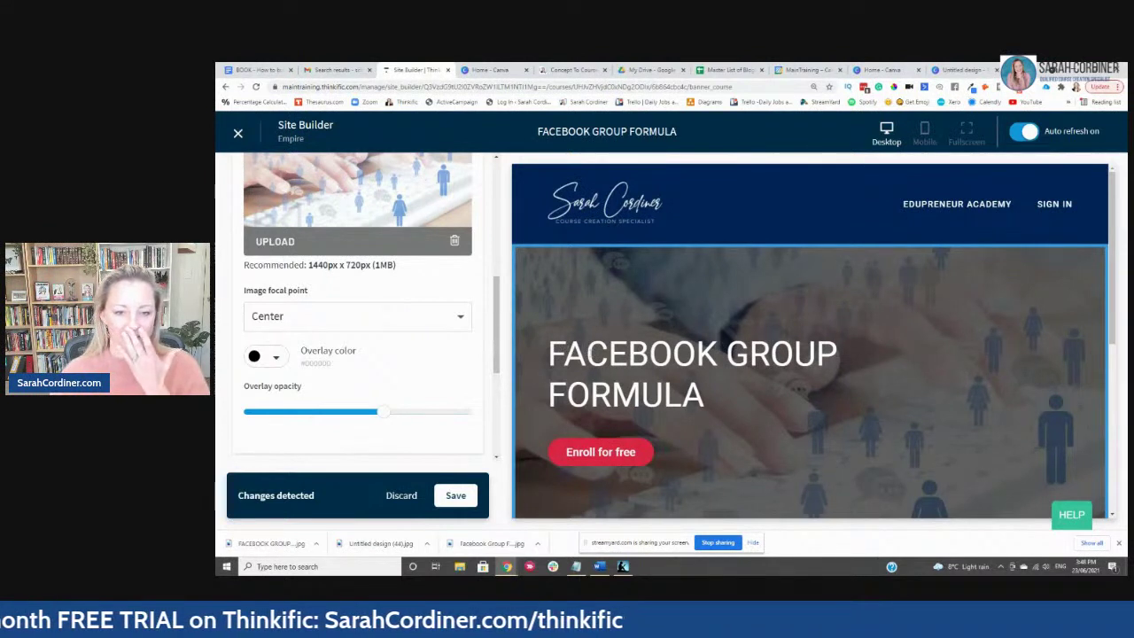
pyautogui.moveTo(381, 411); pyautogui.dragTo(282, 416)
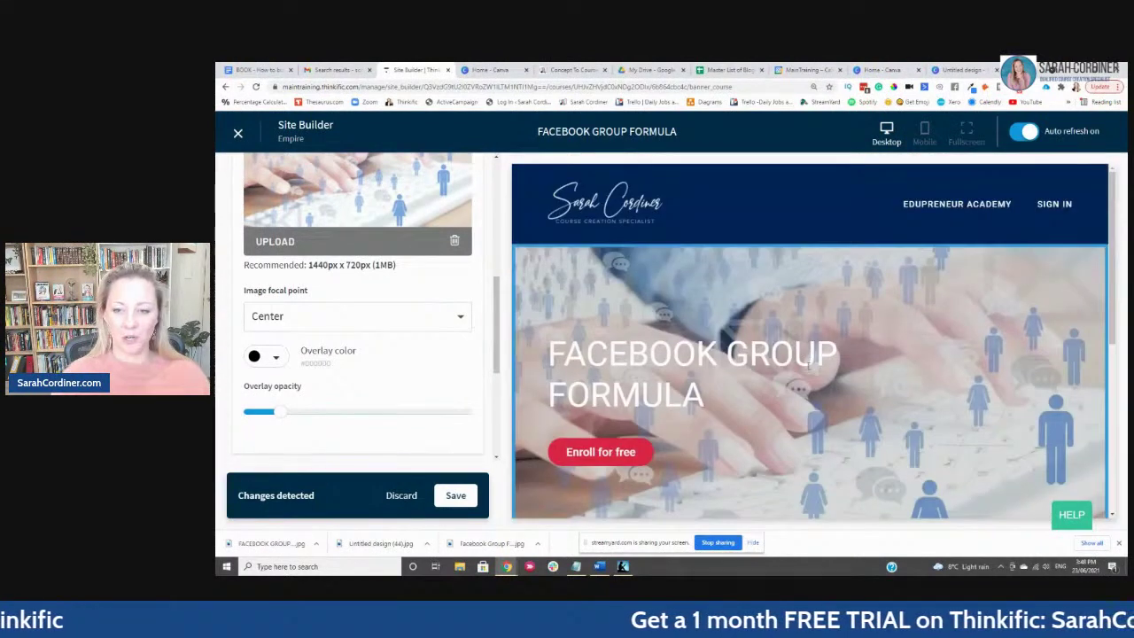
pyautogui.moveTo(293, 416); pyautogui.dragTo(359, 412)
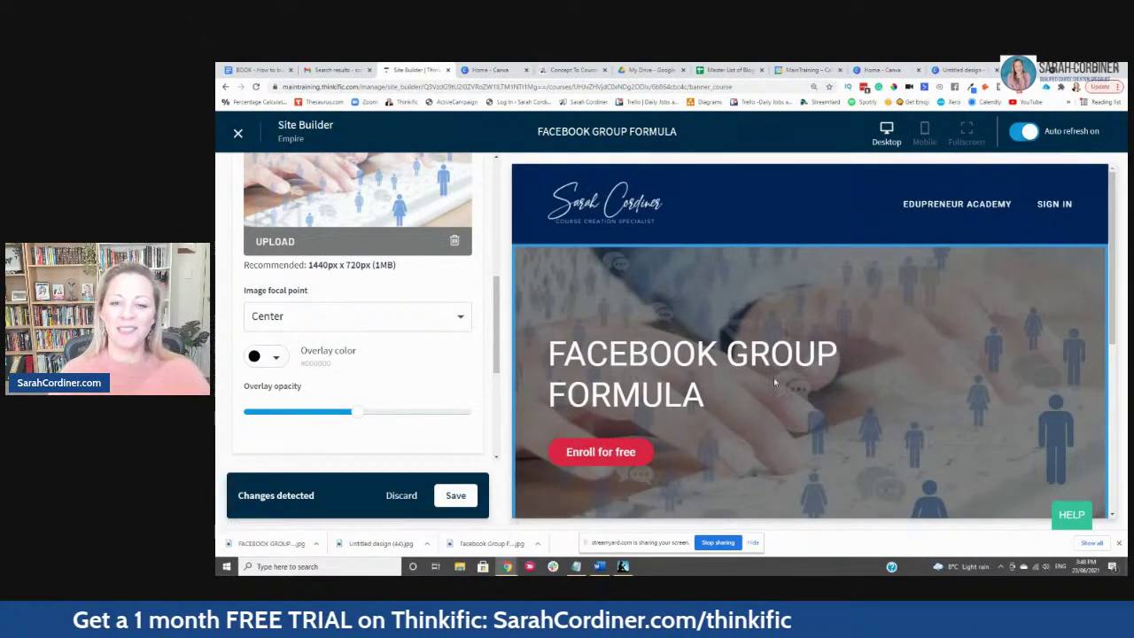
# Step: Try the banner at Medium height, set its height to Small, and save the change
pyautogui.scroll(-2, 757, 354)
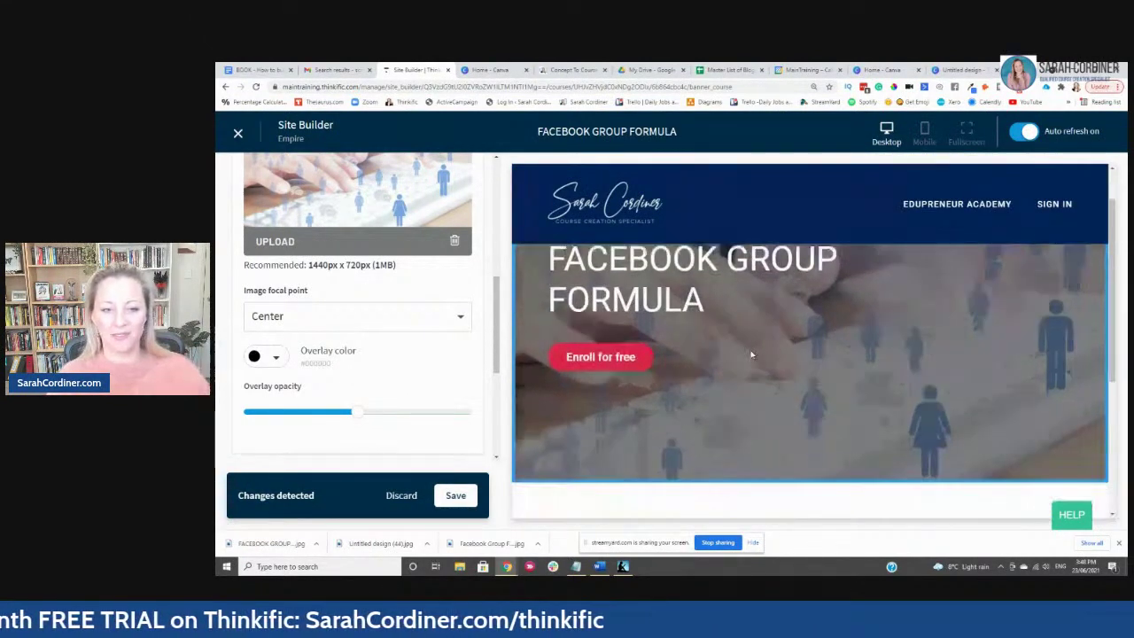
pyautogui.scroll(-1, 528, 383)
pyautogui.scroll(-3, 426, 364)
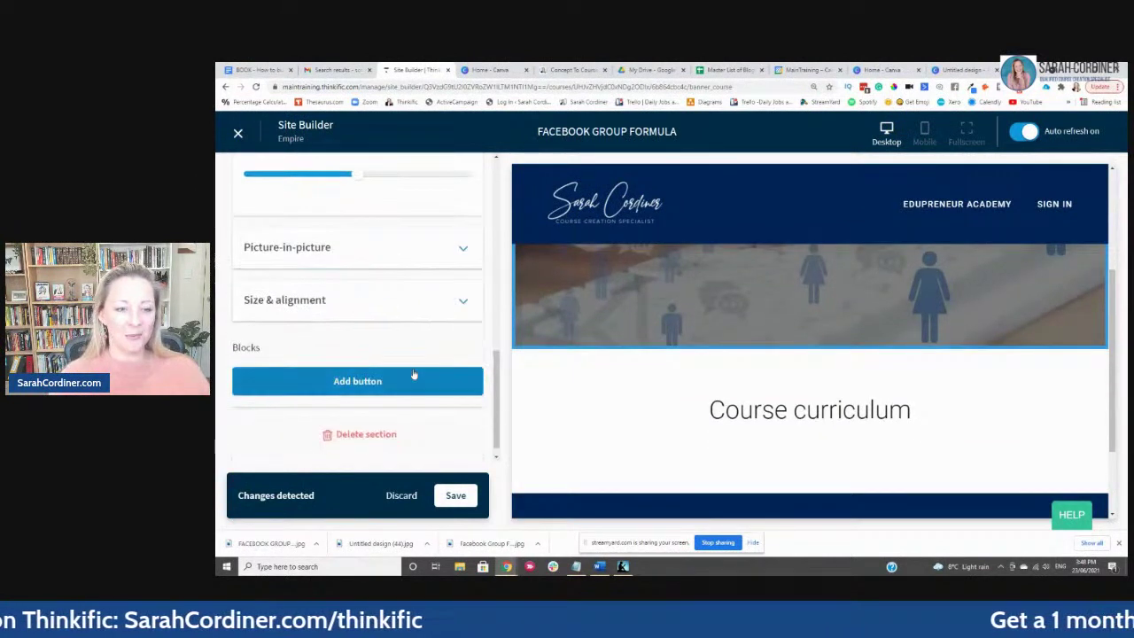
pyautogui.scroll(-1, 408, 362)
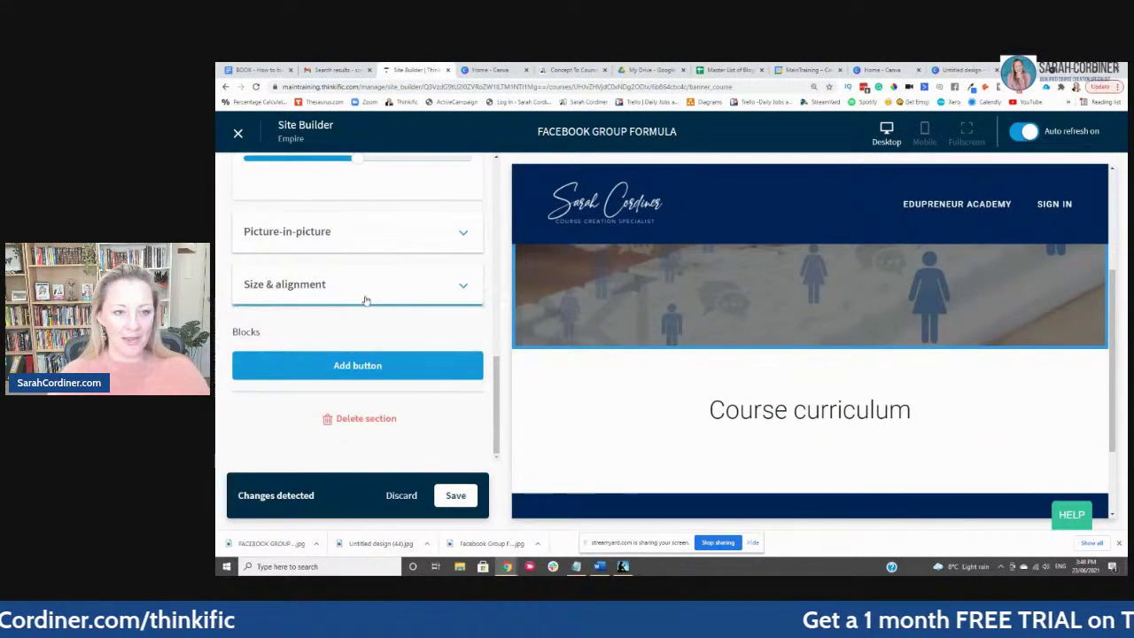
pyautogui.scroll(3, 713, 295)
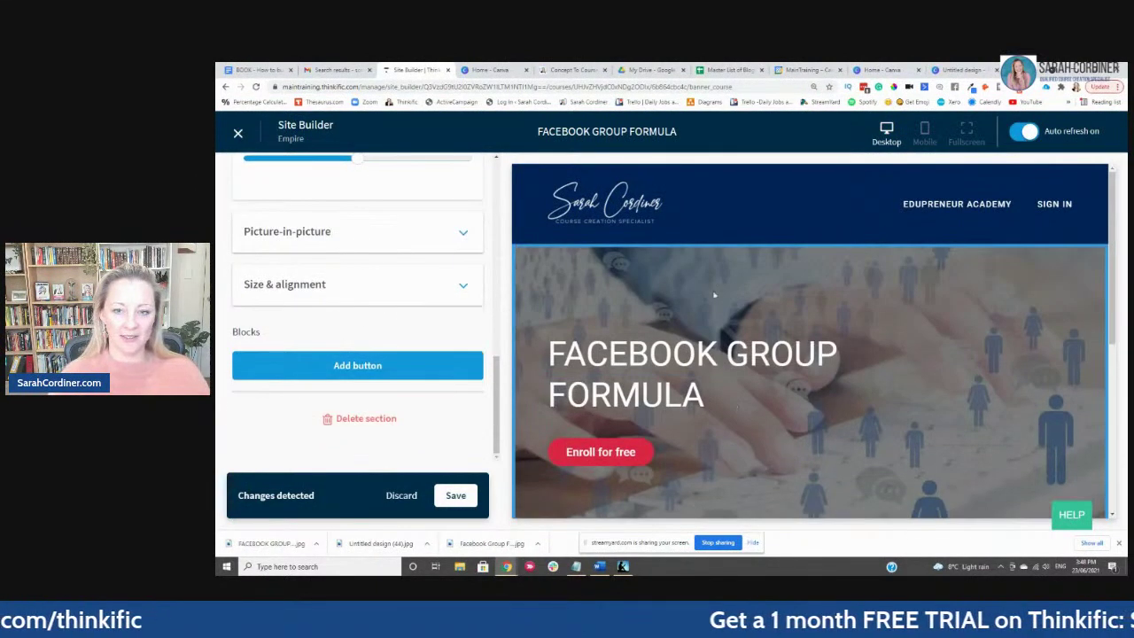
pyautogui.click(380, 288)
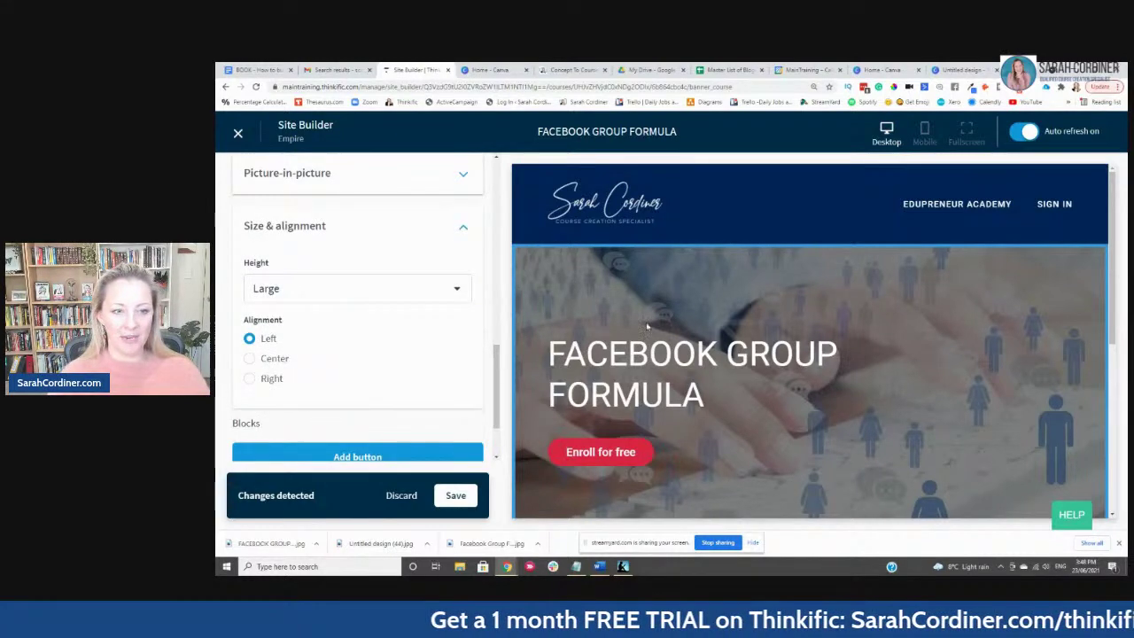
pyautogui.click(363, 296)
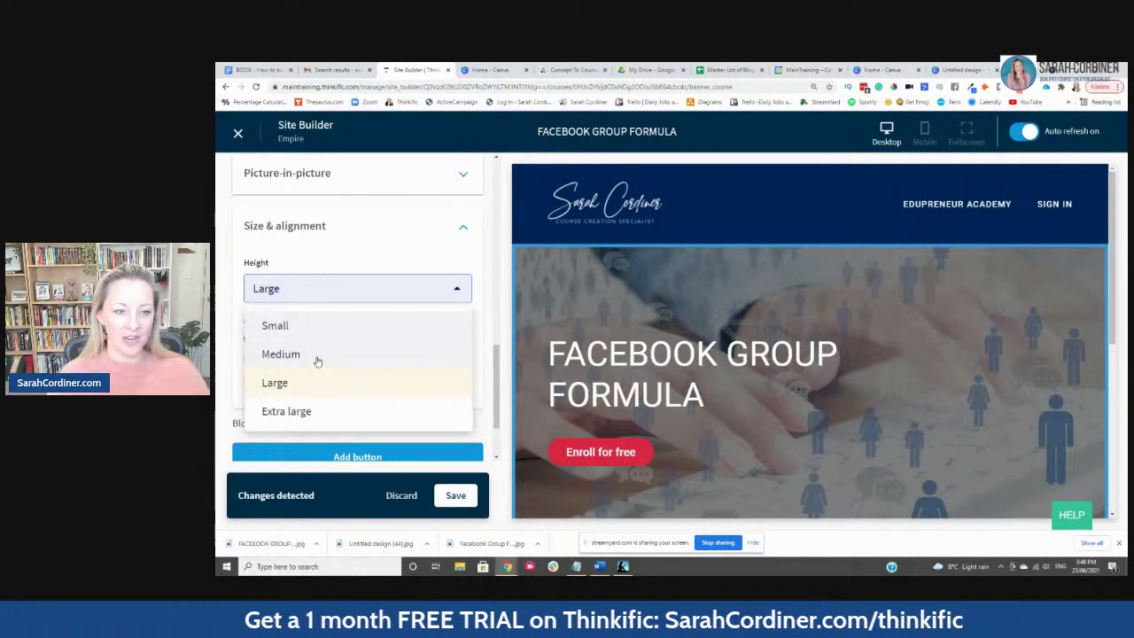
pyautogui.click(319, 354)
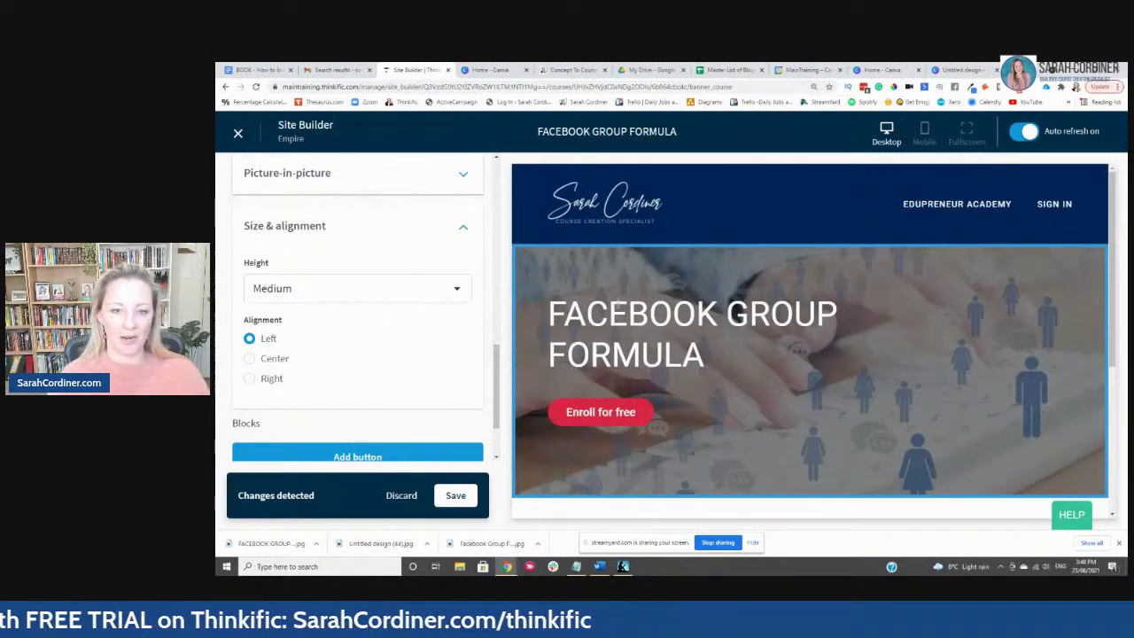
pyautogui.click(304, 298)
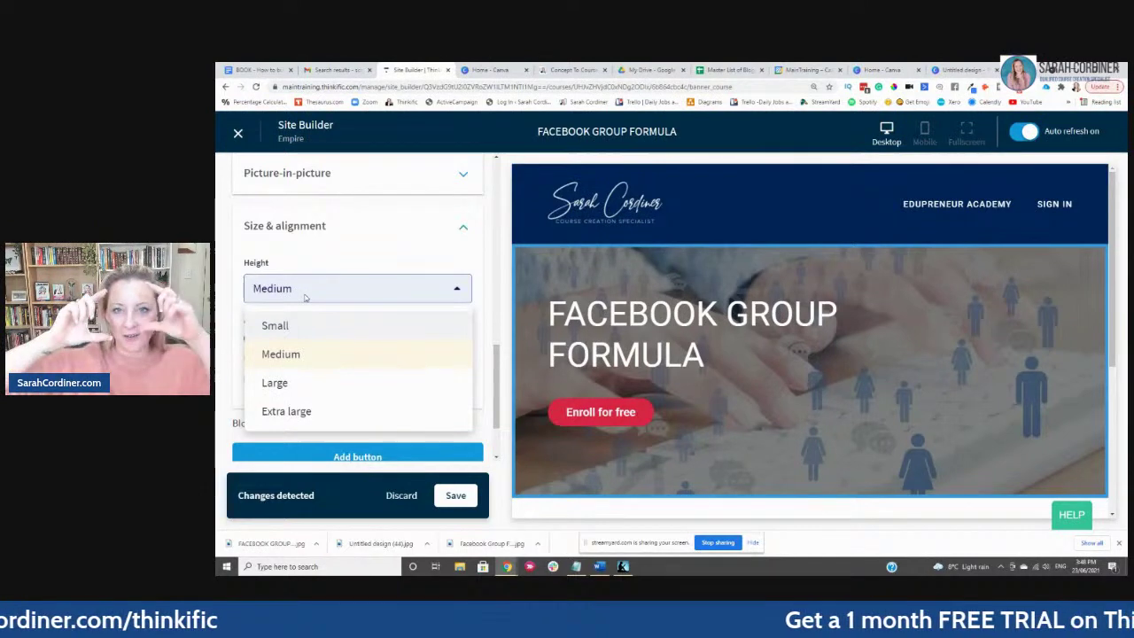
pyautogui.click(276, 326)
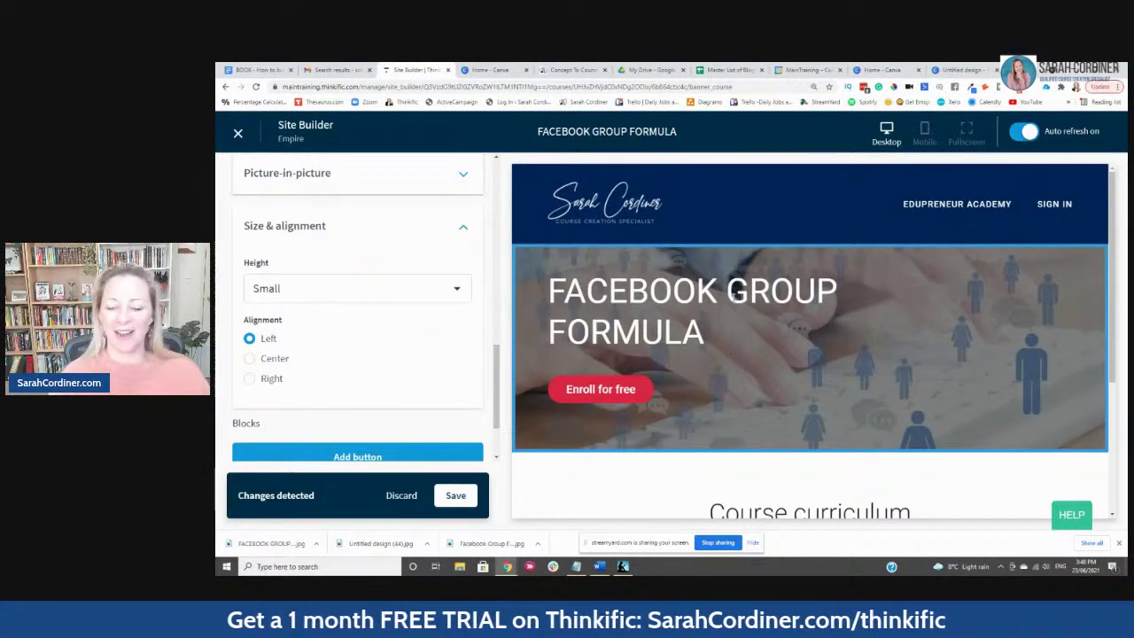
pyautogui.click(455, 497)
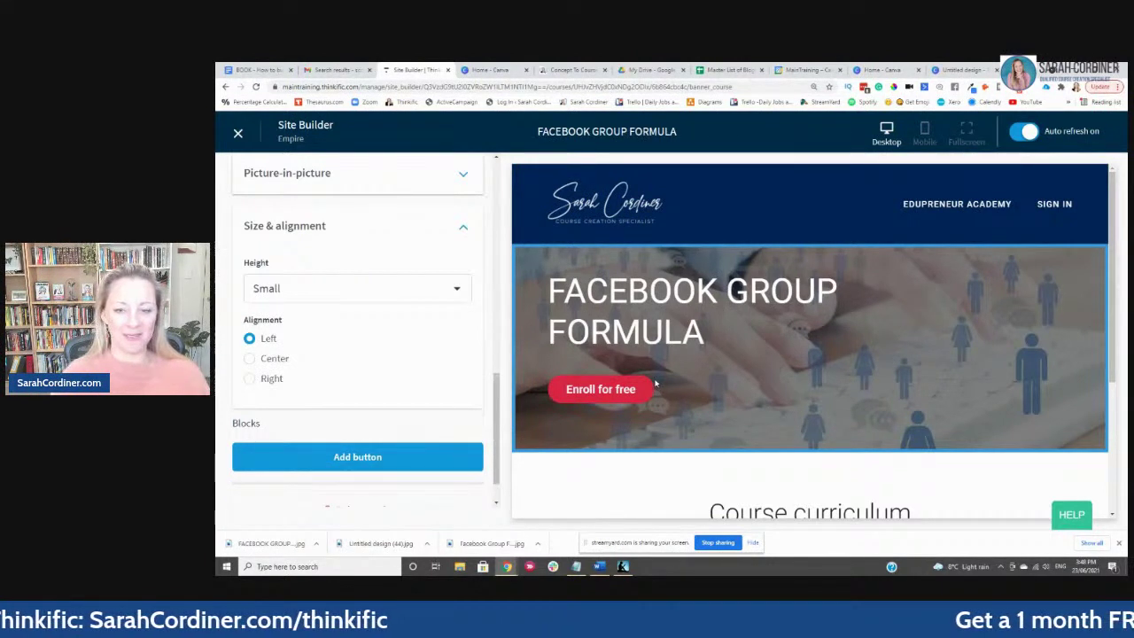
# Step: Return to the landing page's section list and add a Checklist section
pyautogui.scroll(10, 248, 186)
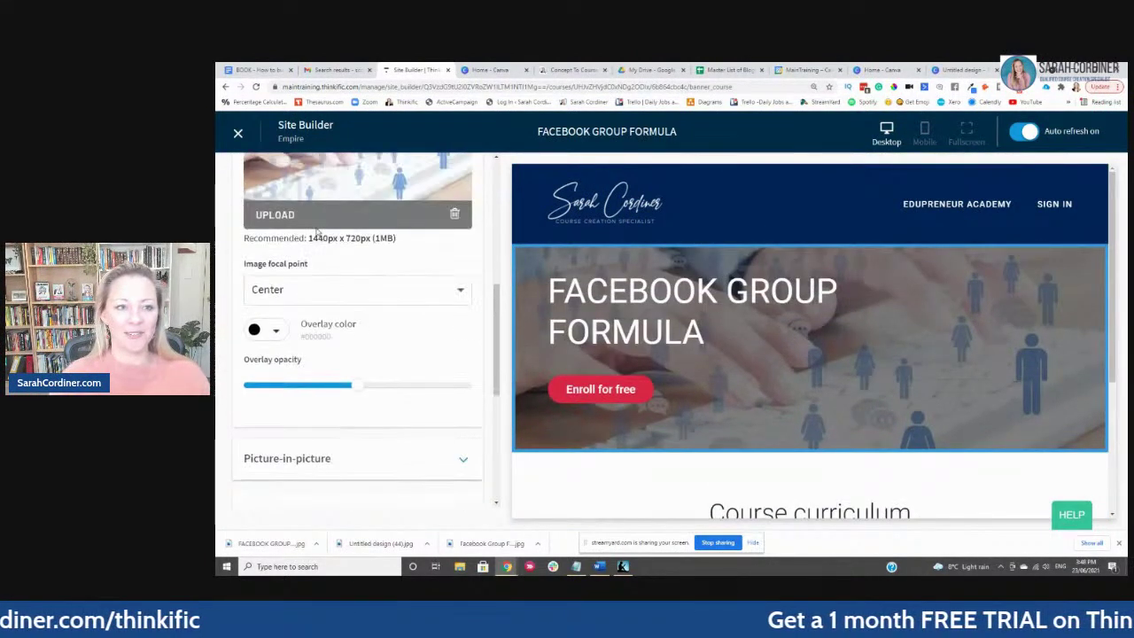
pyautogui.click(240, 175)
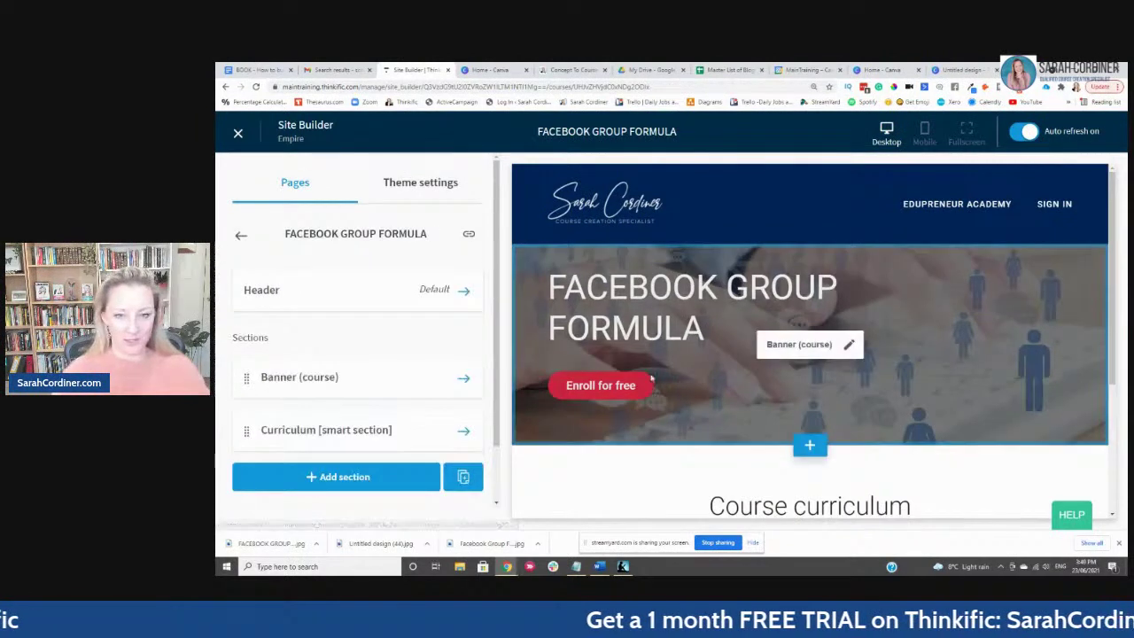
pyautogui.hotkey('ctrl', '-')
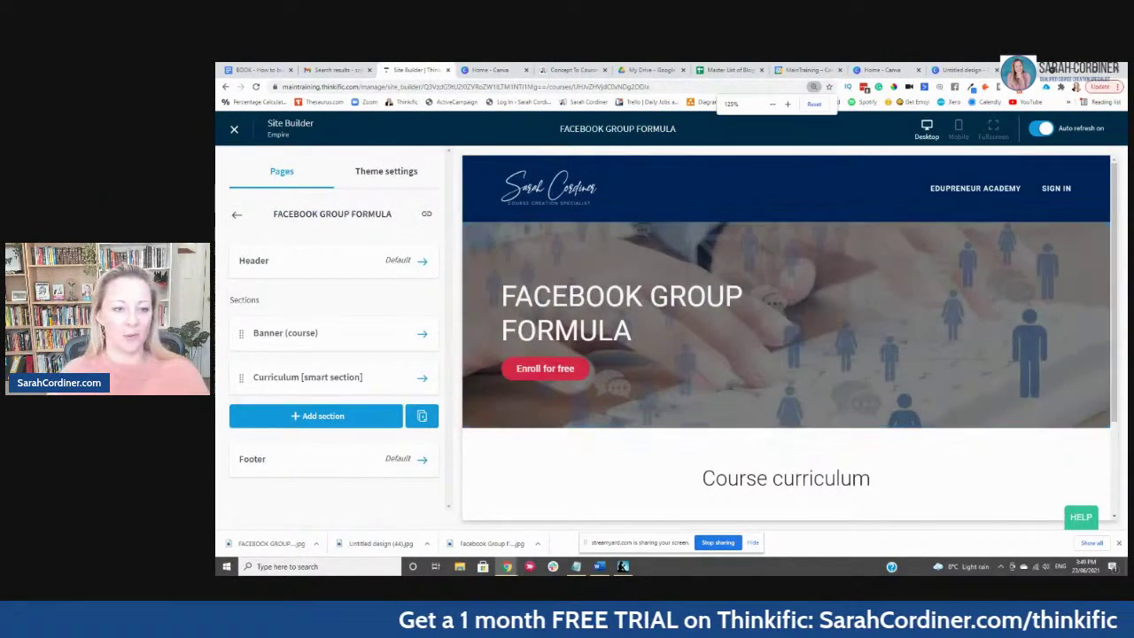
pyautogui.click(299, 419)
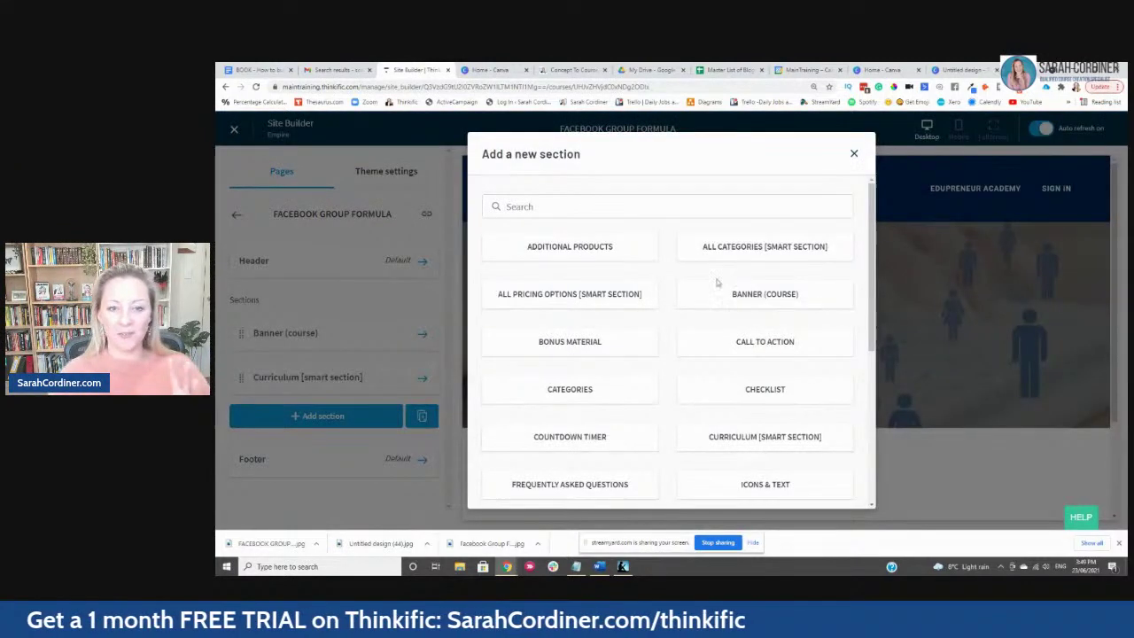
pyautogui.scroll(-2, 752, 309)
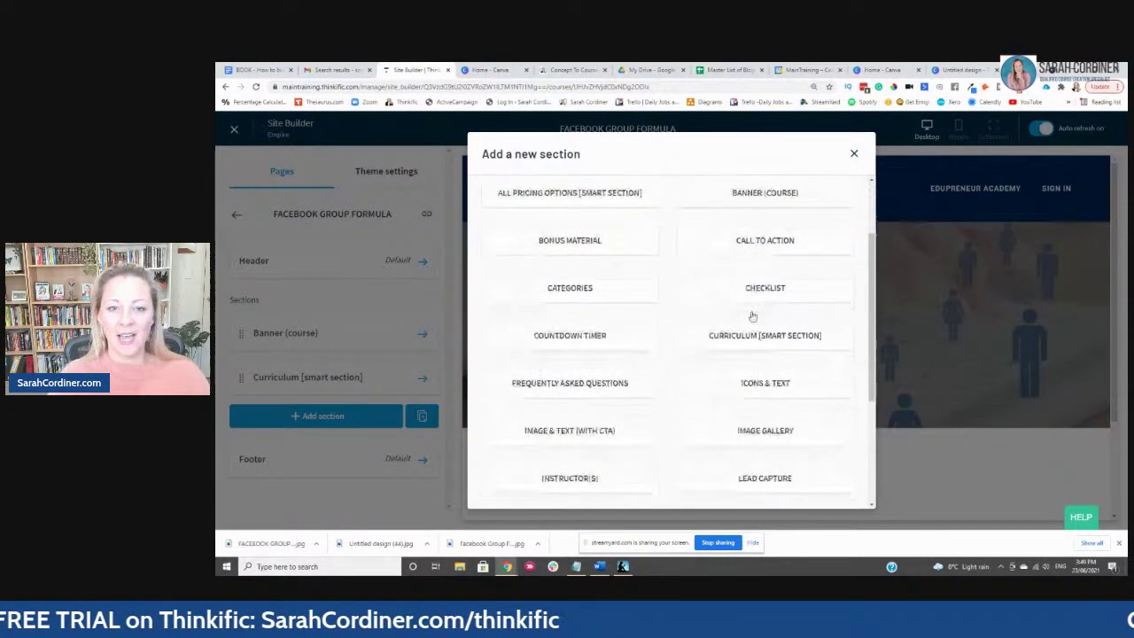
pyautogui.scroll(-3, 750, 317)
pyautogui.scroll(3, 748, 310)
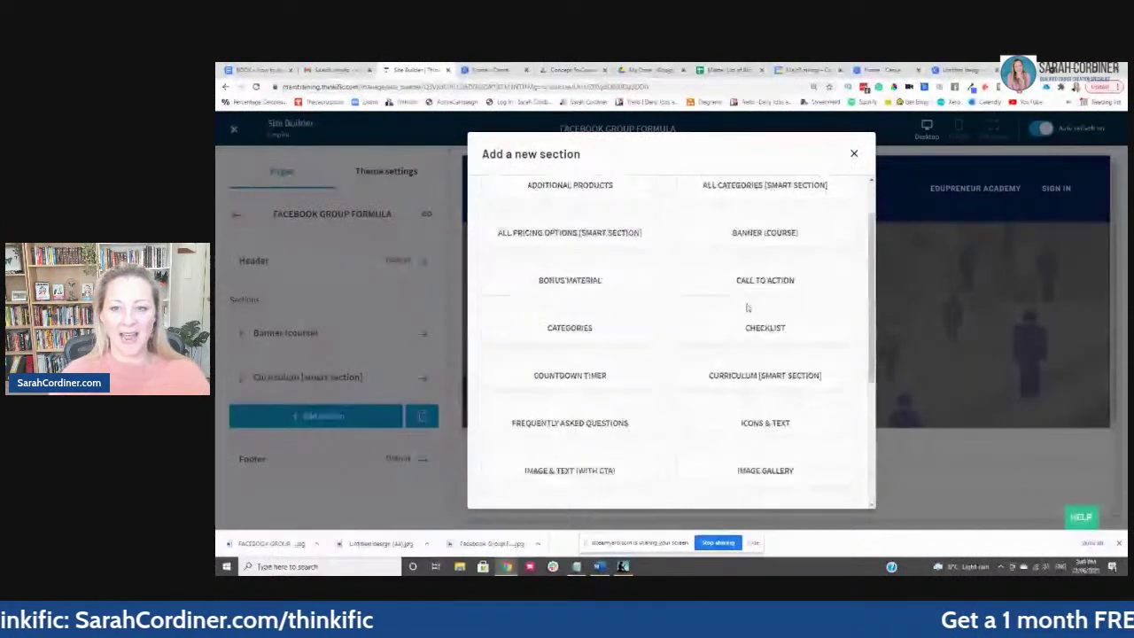
pyautogui.scroll(1, 757, 305)
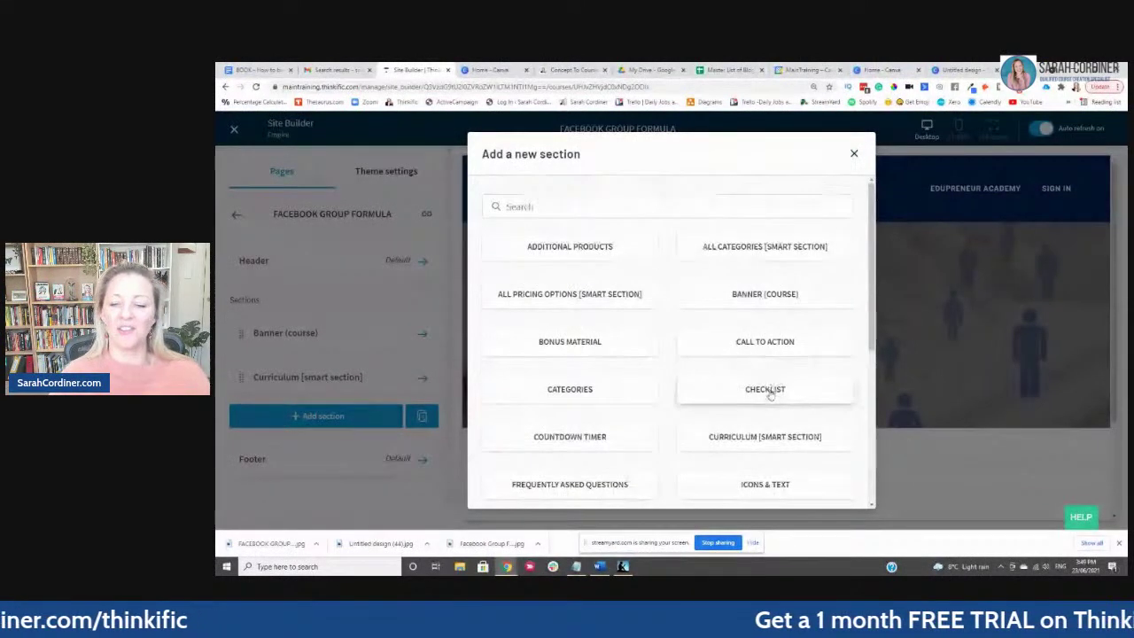
pyautogui.click(767, 391)
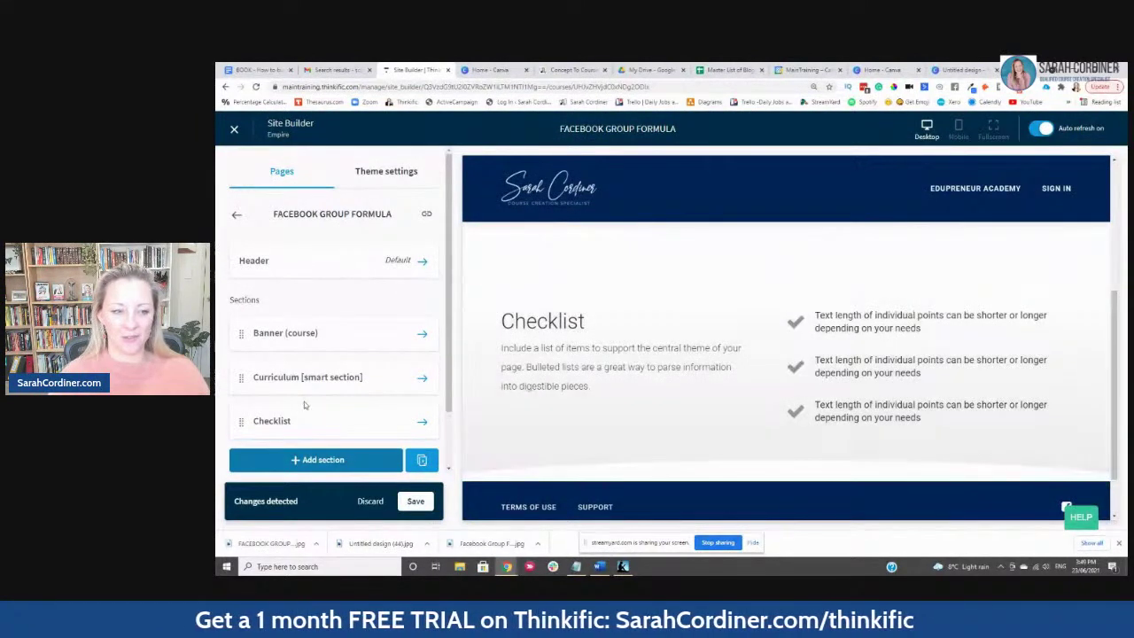
# Step: Move the Checklist section between the banner and the curriculum, and check its placement in the page preview
pyautogui.scroll(4, 779, 368)
pyautogui.scroll(-2, 735, 366)
pyautogui.scroll(-3, 735, 365)
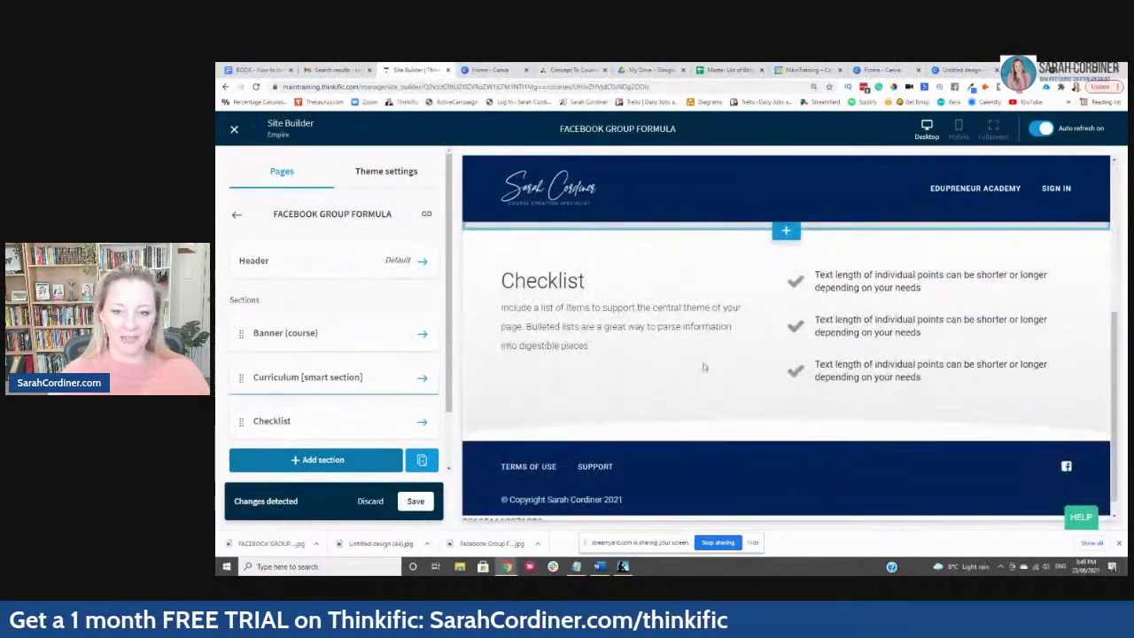
pyautogui.moveTo(241, 401); pyautogui.dragTo(243, 372)
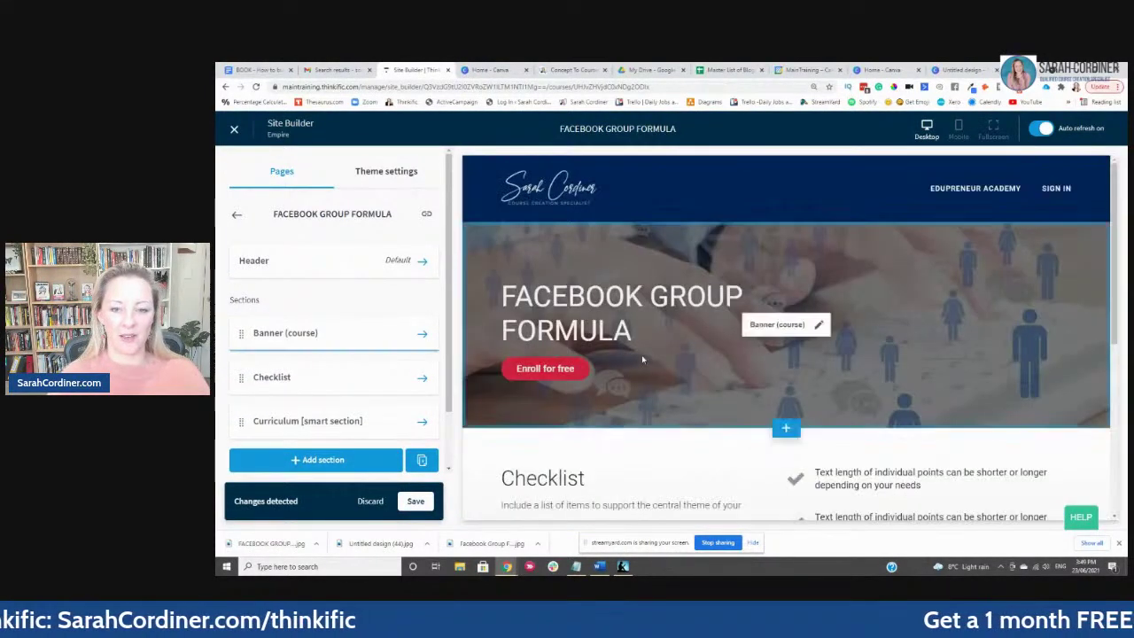
pyautogui.scroll(-3, 647, 363)
pyautogui.scroll(3, 673, 389)
pyautogui.scroll(-3, 699, 389)
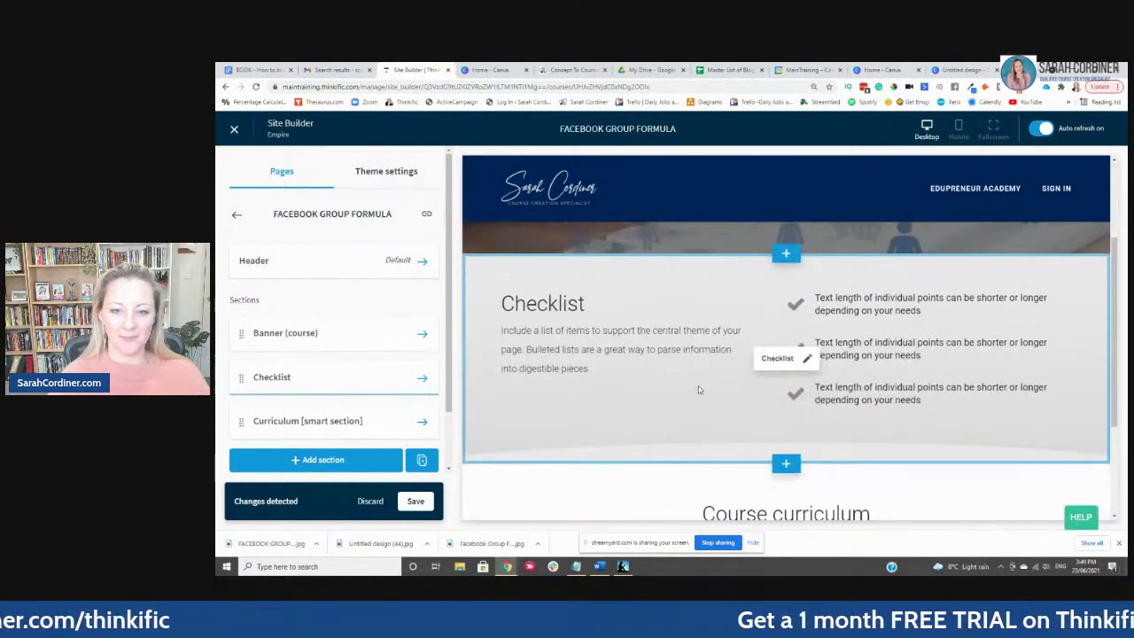
pyautogui.scroll(1, 620, 372)
# Step: Change the Checklist section's heading to "What you will get from this course/book"
pyautogui.click(290, 380)
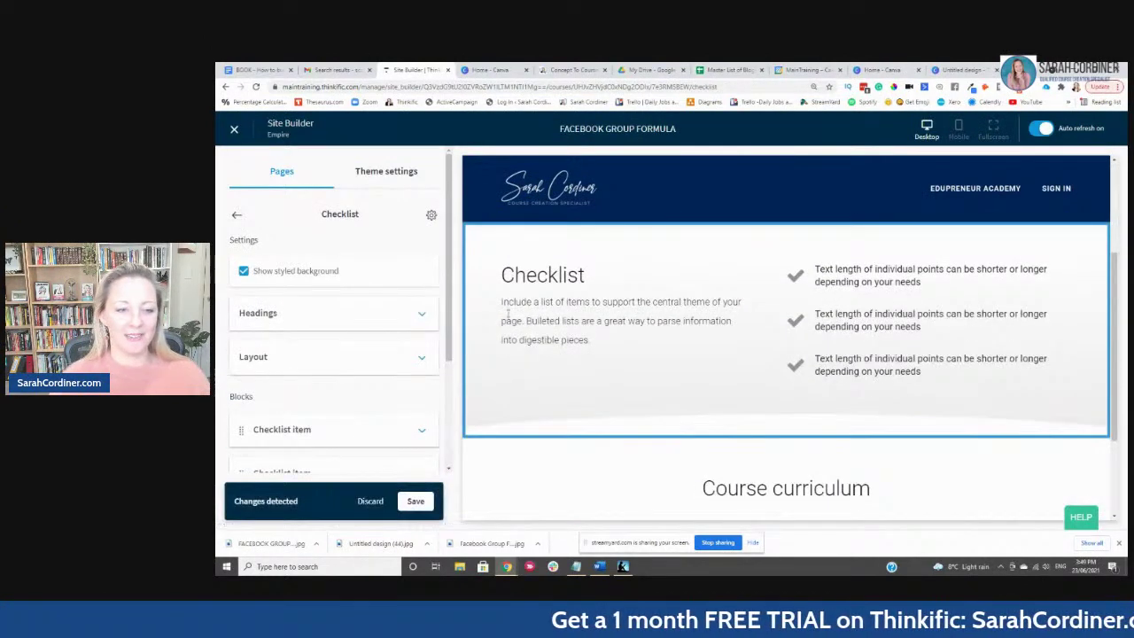
pyautogui.click(286, 314)
pyautogui.scroll(-1, 286, 319)
pyautogui.click(285, 304)
pyautogui.press('BackSpace')
pyautogui.press('BackSpace')
pyautogui.press('BackSpace')
pyautogui.press('BackSpace')
pyautogui.press('BackSpace')
pyautogui.press('BackSpace')
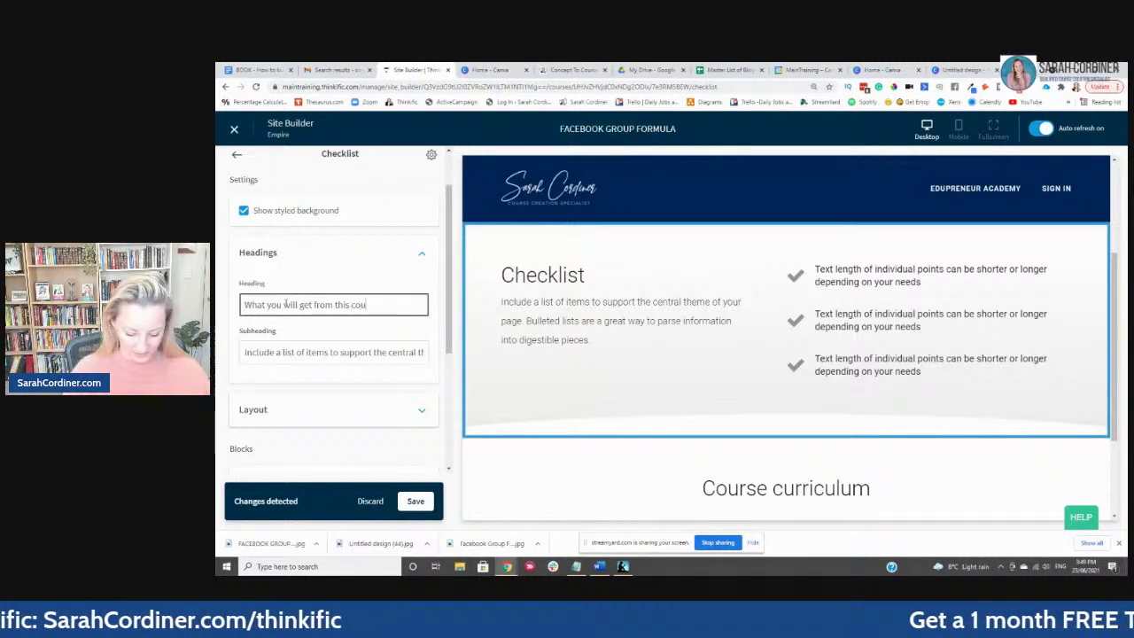
pyautogui.click(293, 353)
pyautogui.tripleClick(303, 351)
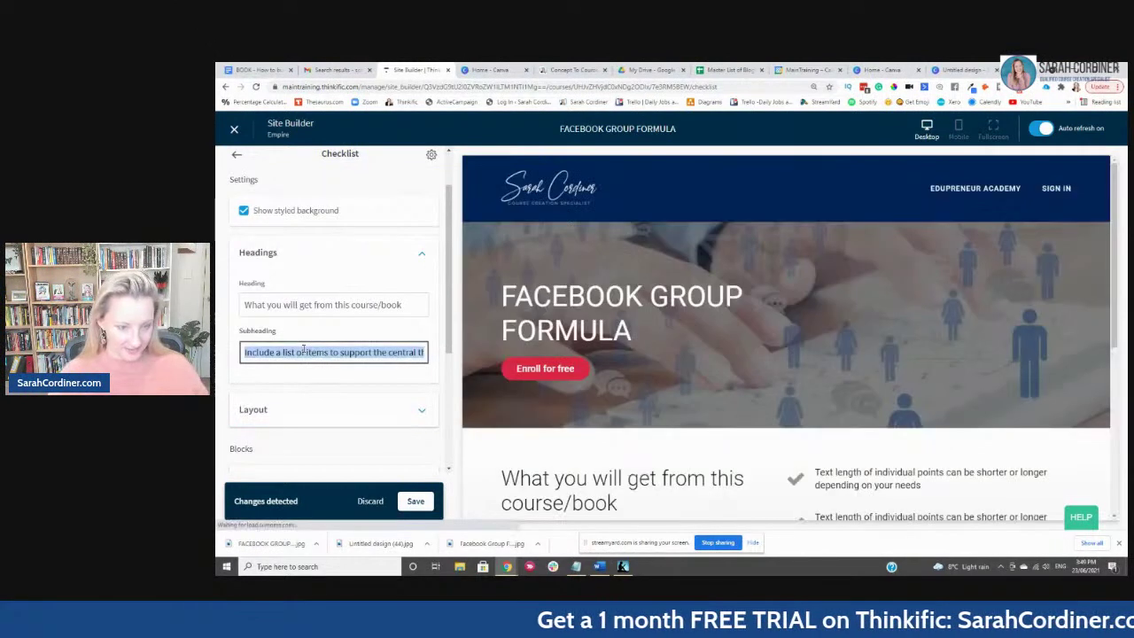
pyautogui.write('This is the')
pyautogui.press('BackSpace')
pyautogui.press('BackSpace')
pyautogui.press('BackSpace')
pyautogui.press('BackSpace')
pyautogui.press('BackSpace')
pyautogui.press('BackSpace')
pyautogui.press('BackSpace')
pyautogui.press('BackSpace')
pyautogui.press('BackSpace')
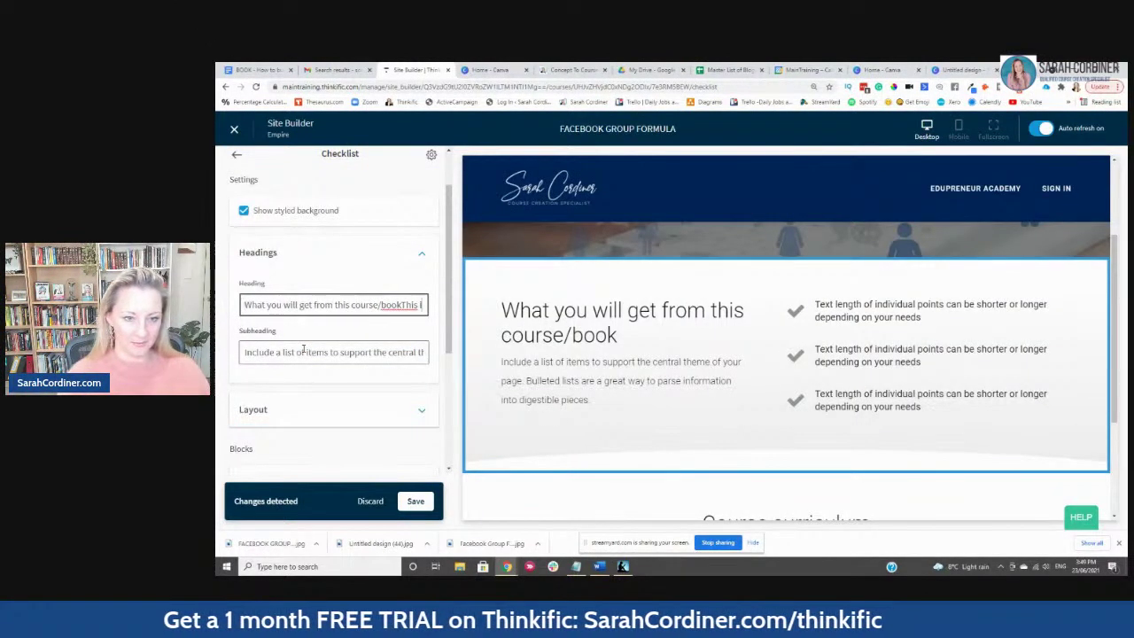
# Step: Replace the Checklist section's subheading with "This course/book is going to change your life!!"
pyautogui.click(316, 354)
pyautogui.hotkey('ctrl', 'a')
pyautogui.press('BackSpace')
pyautogui.write('Thi')
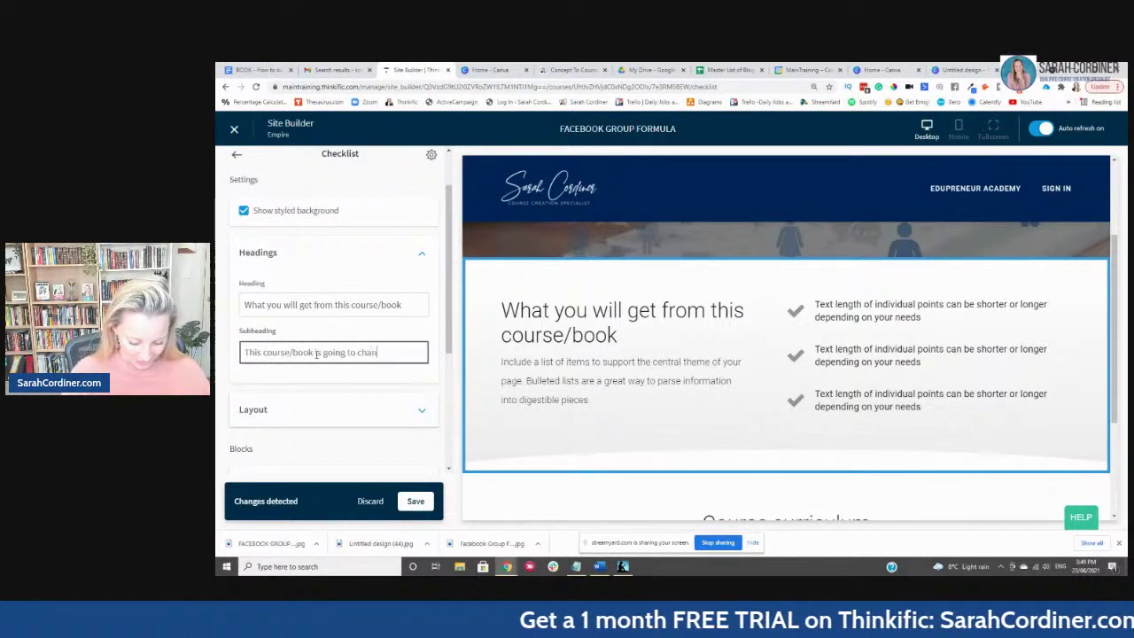
pyautogui.write('!!')
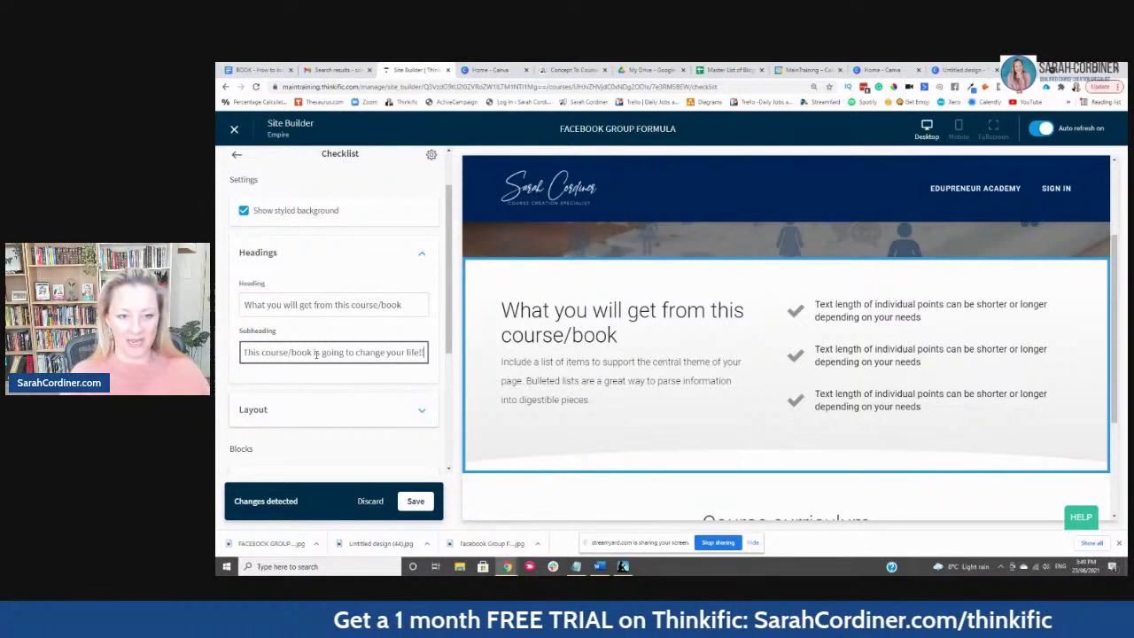
pyautogui.click(586, 389)
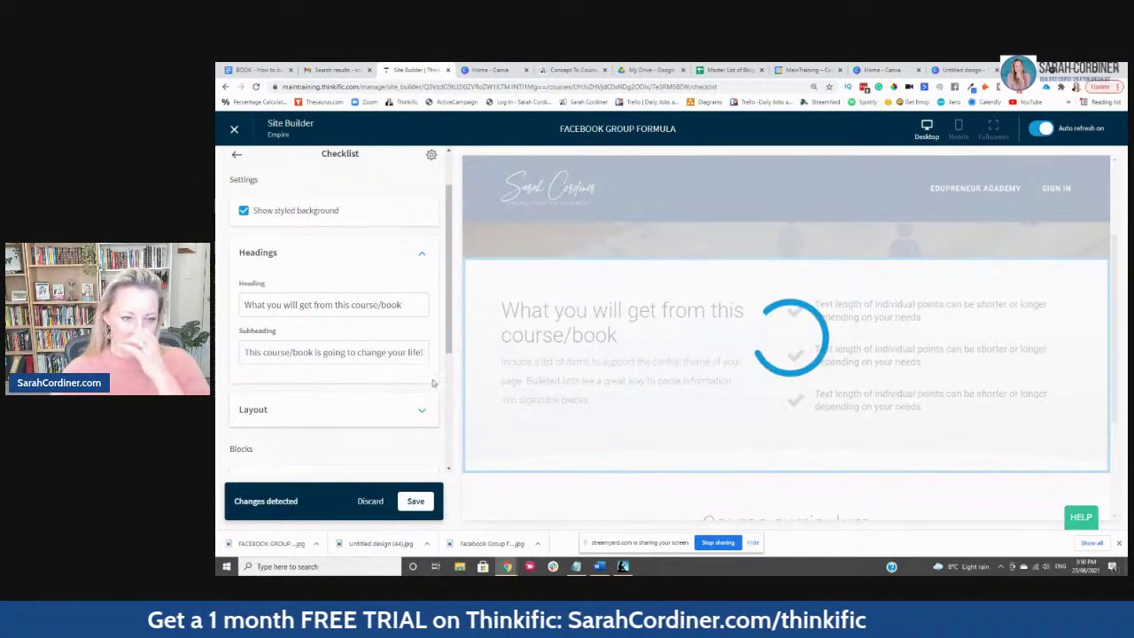
# Step: Set the Checklist section's layout to One Column
pyautogui.scroll(-1, 351, 359)
pyautogui.scroll(-1, 349, 354)
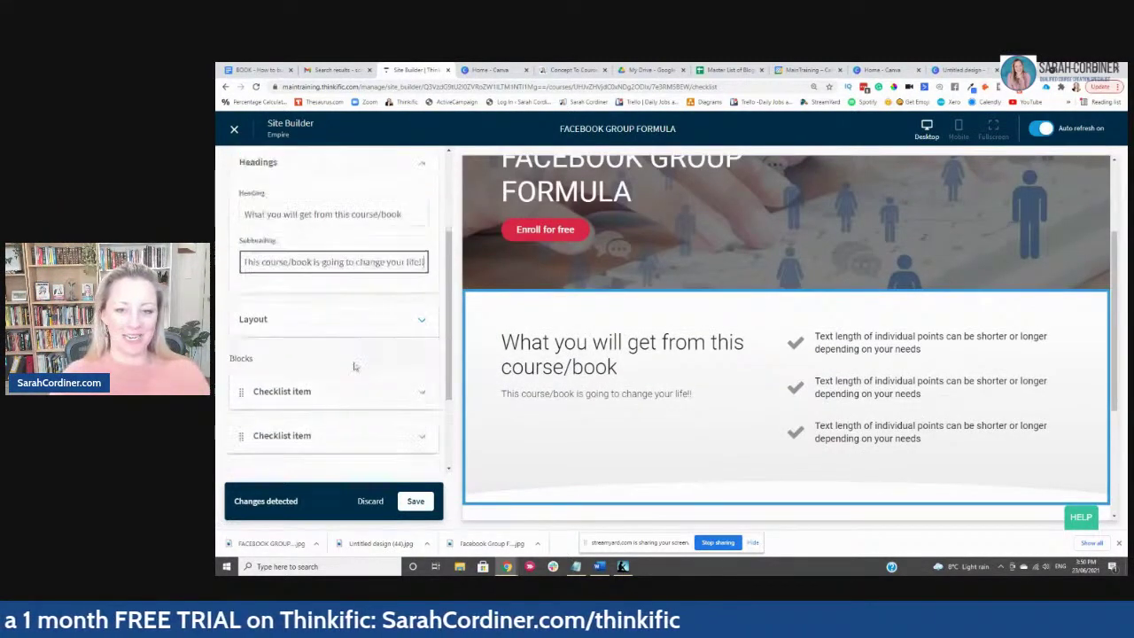
pyautogui.click(342, 321)
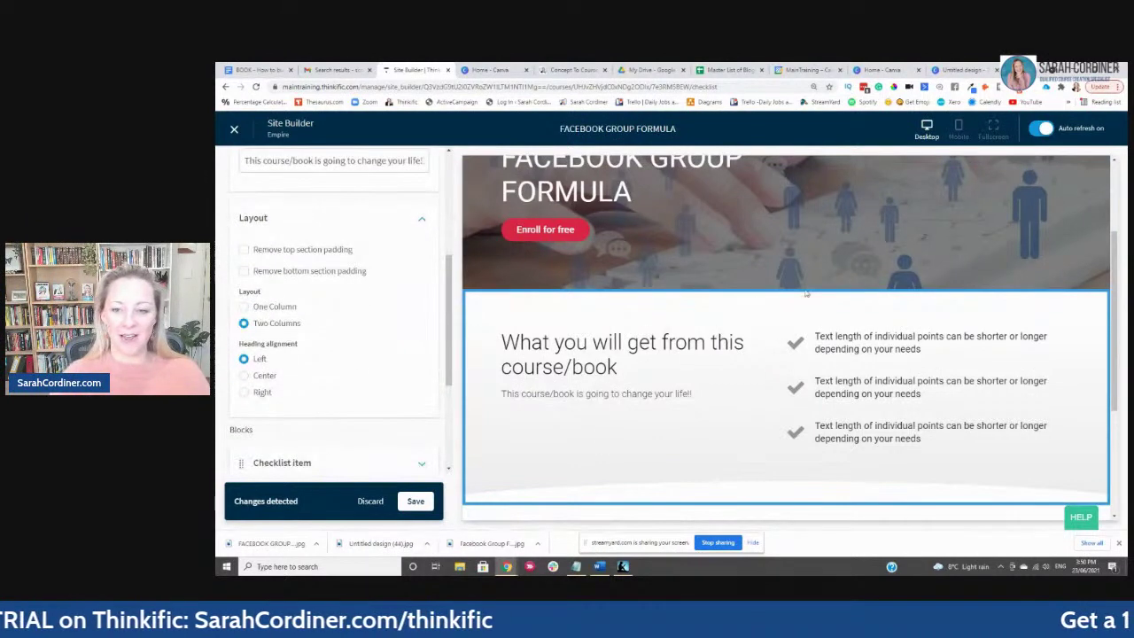
pyautogui.click(244, 306)
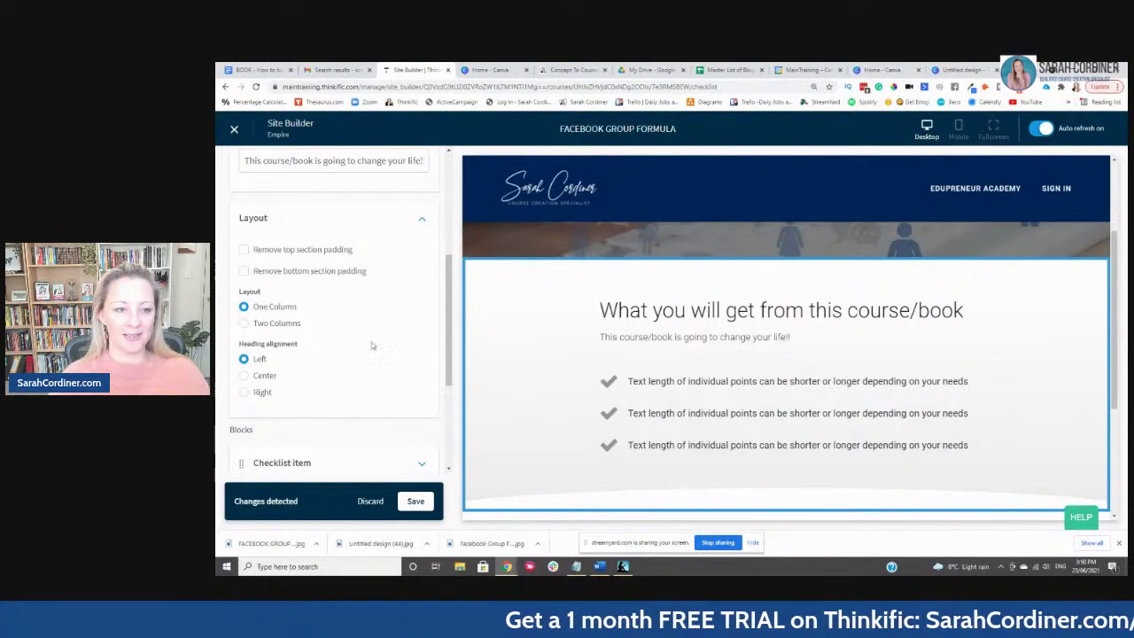
# Step: Change the first checklist item's icon to fa-adn
pyautogui.scroll(-3, 352, 392)
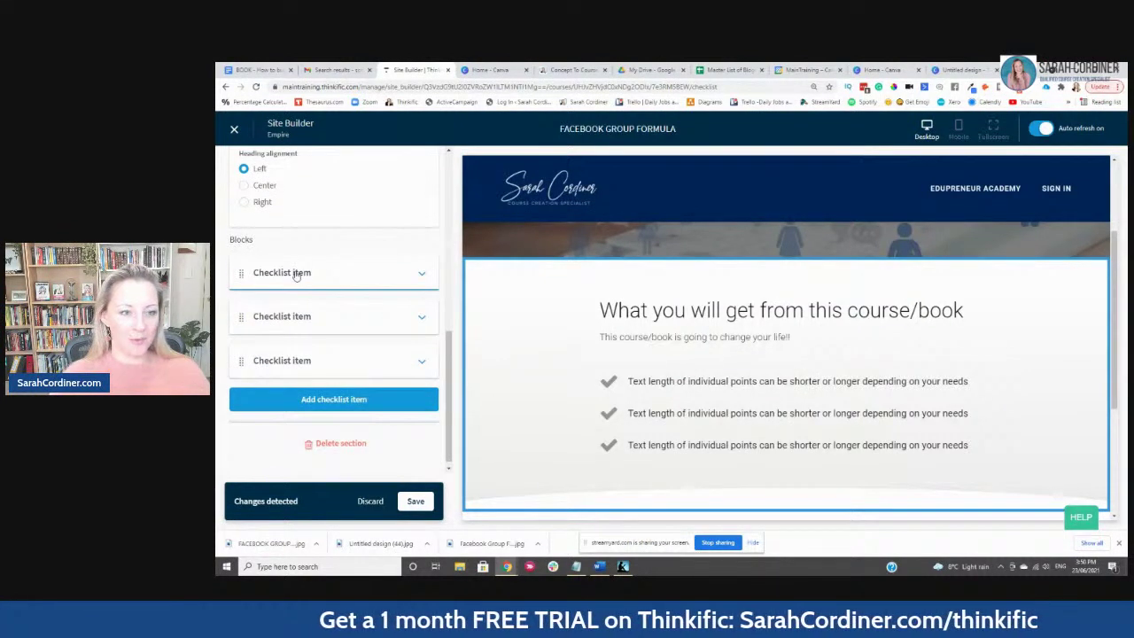
pyautogui.click(297, 276)
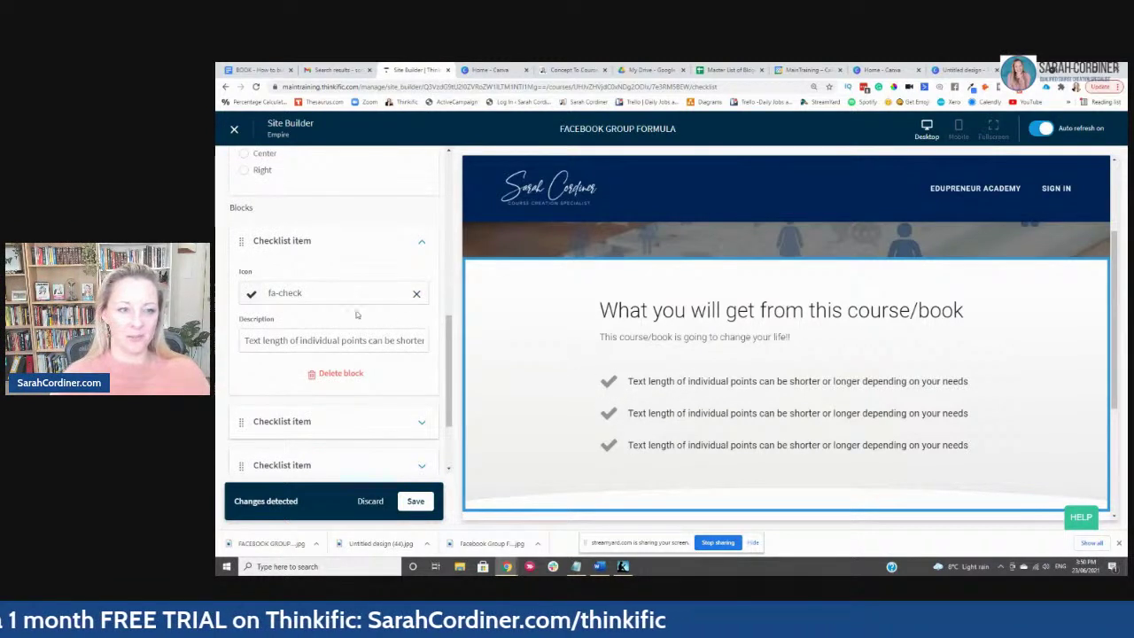
pyautogui.click(321, 293)
pyautogui.click(319, 357)
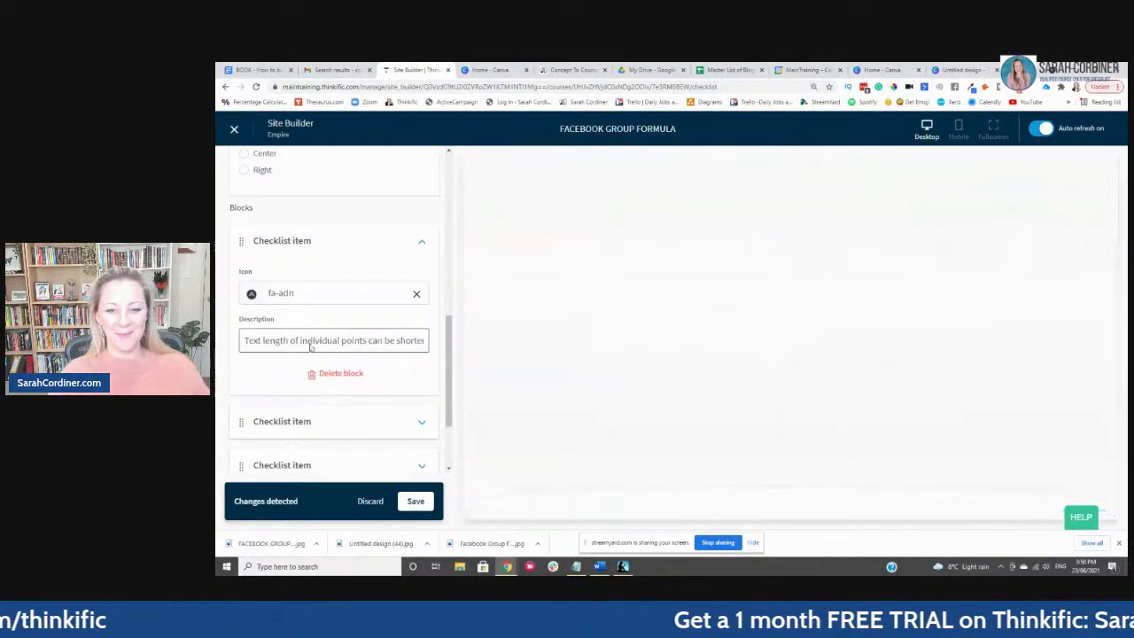
# Step: Replace the first checklist item's description with "grow your business with facebook groups"
pyautogui.click(291, 347)
pyautogui.hotkey('ctrl', 'a')
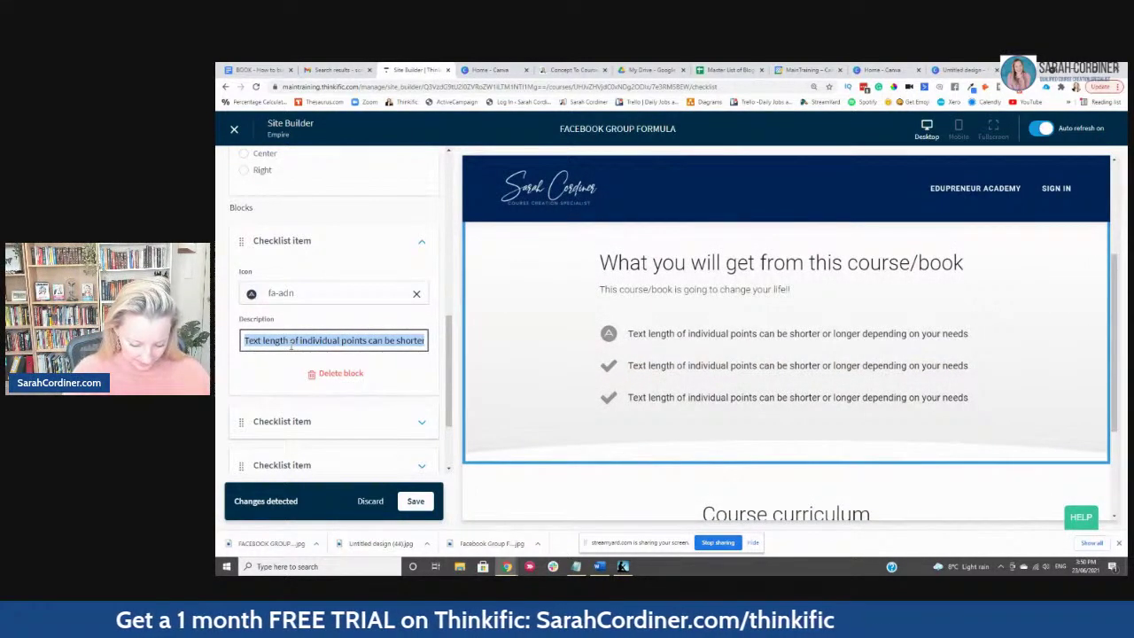
pyautogui.write('gri')
pyautogui.write('w your business with face')
pyautogui.write('book groups')
# Step: Change the second checklist item's icon to fa-adjust and its description to "win a puppy"
pyautogui.click(292, 421)
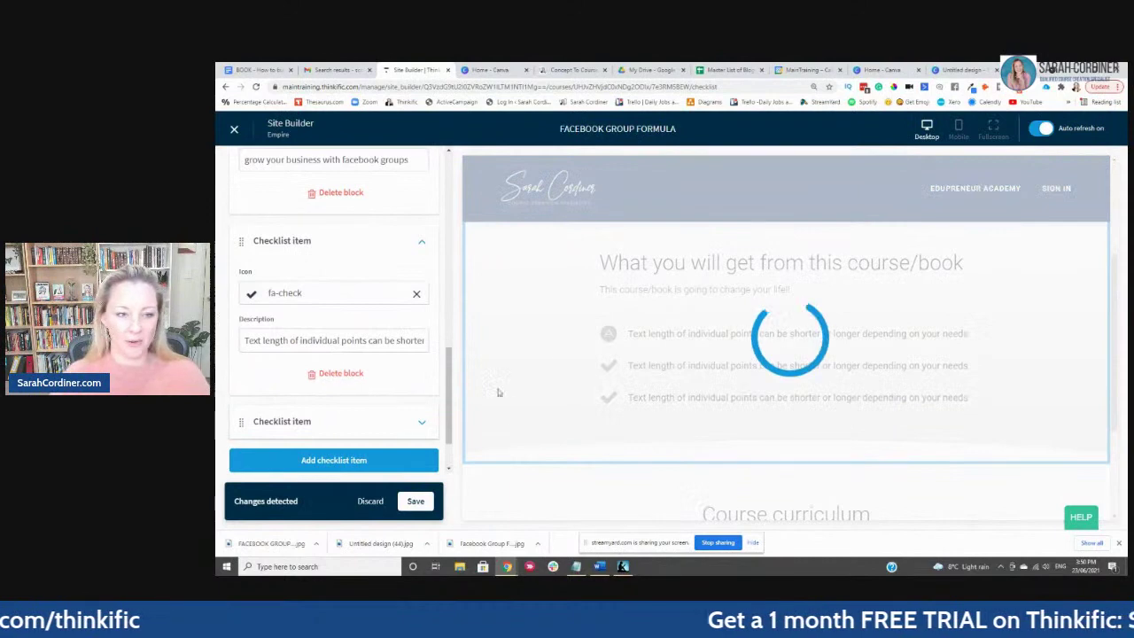
pyautogui.click(324, 293)
pyautogui.click(289, 358)
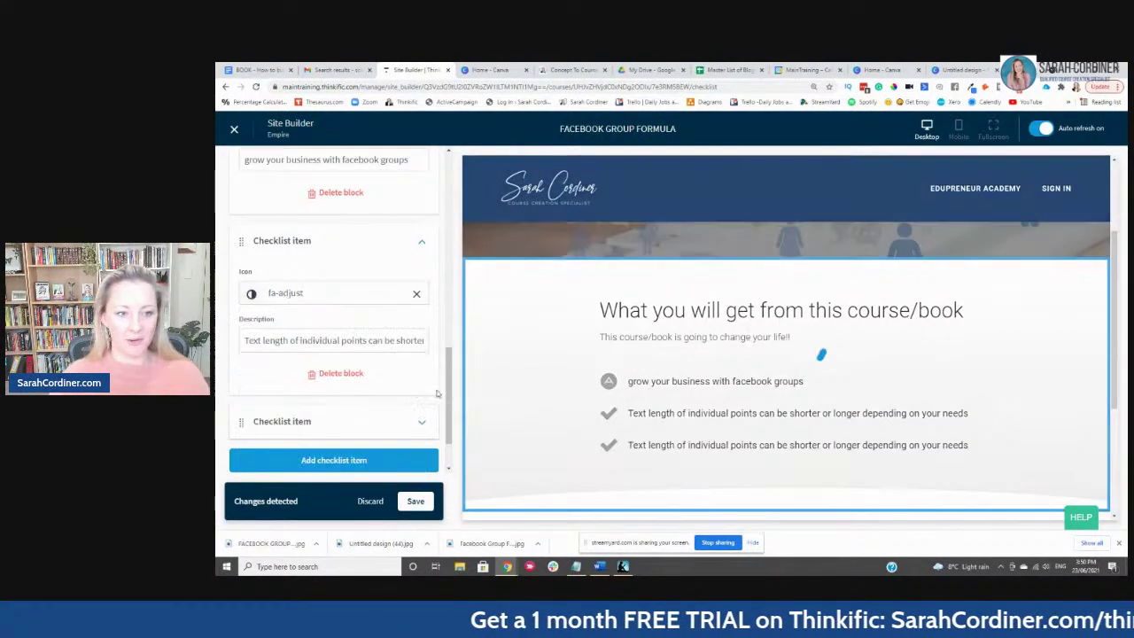
pyautogui.tripleClick(291, 342)
pyautogui.press('BackSpace')
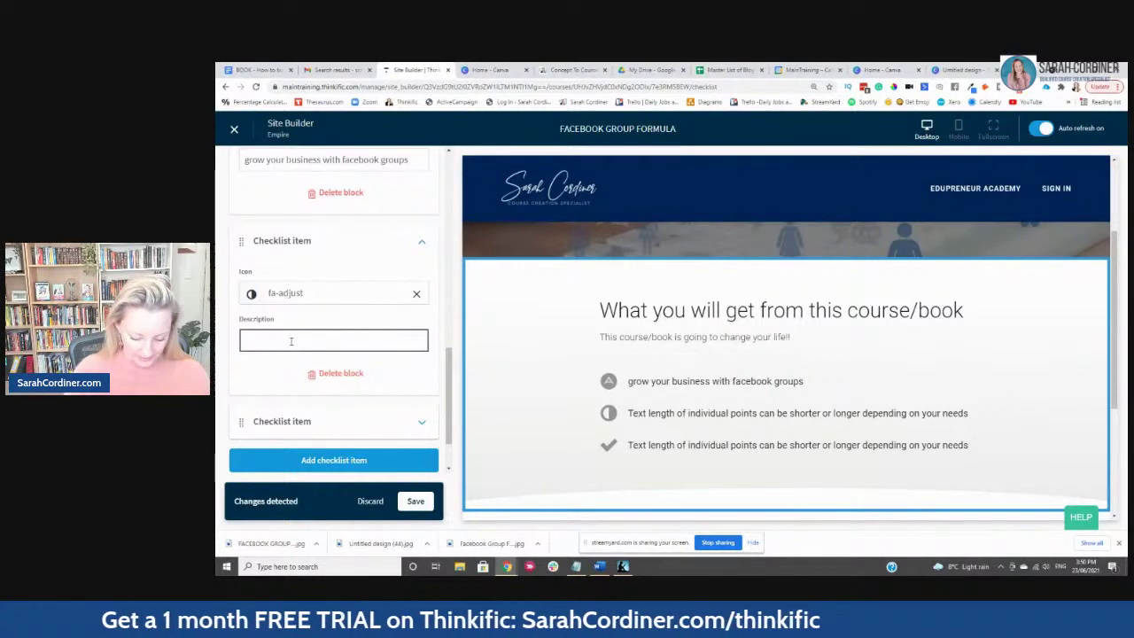
pyautogui.write('win a puppy')
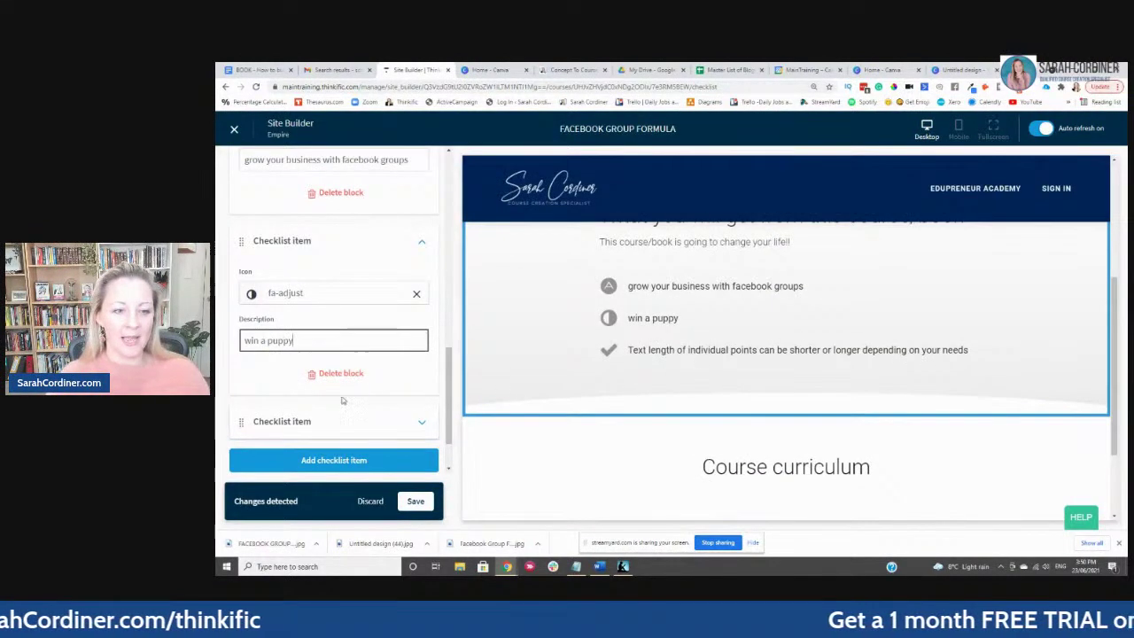
# Step: Add a new blank item to the end of the Checklist section and save the changes
pyautogui.scroll(-1, 416, 425)
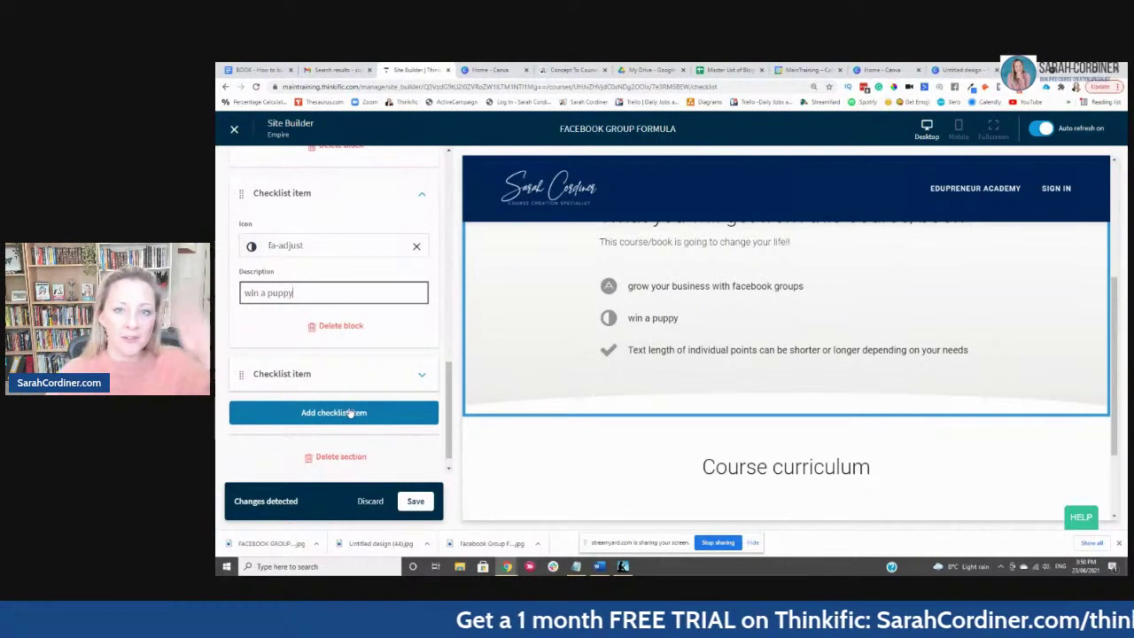
pyautogui.scroll(2, 532, 350)
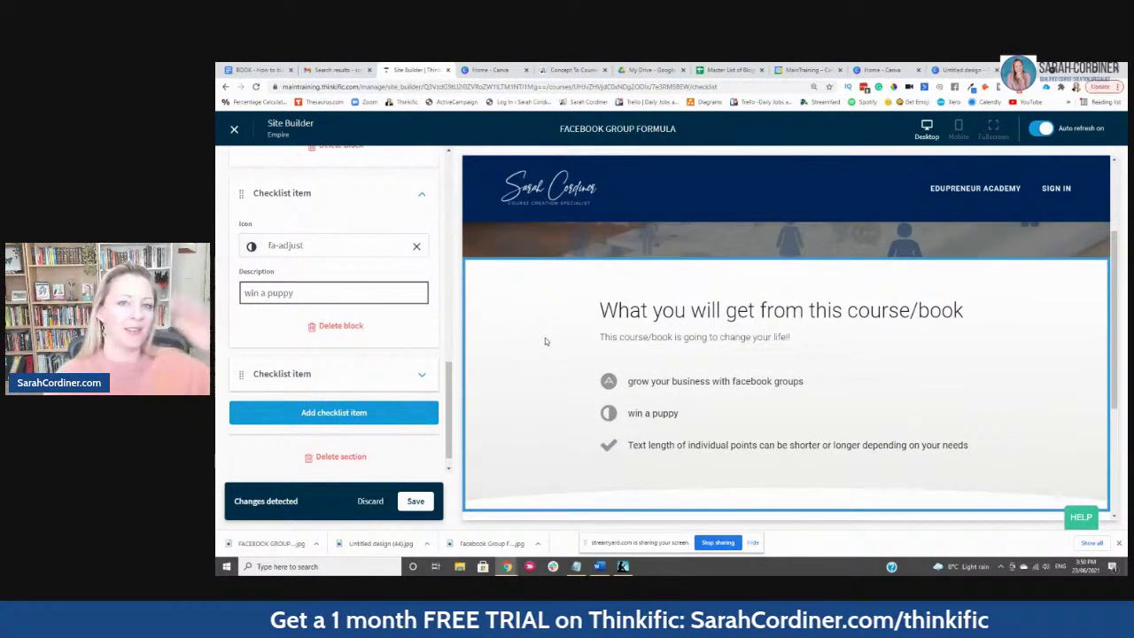
pyautogui.scroll(-1, 576, 337)
pyautogui.scroll(-3, 675, 302)
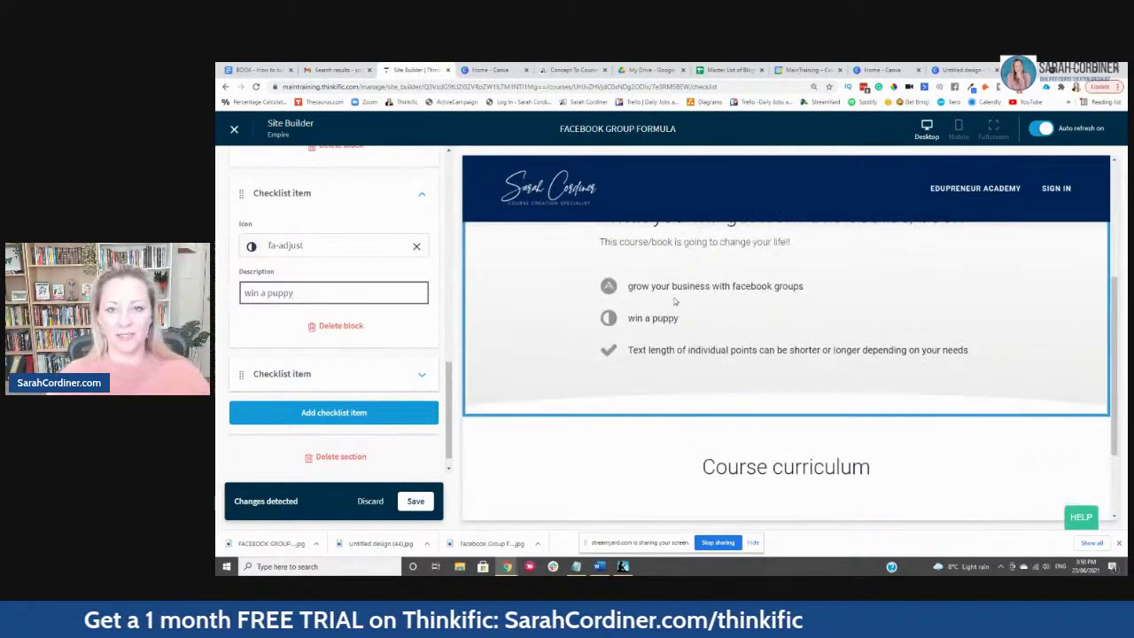
pyautogui.scroll(1, 691, 322)
pyautogui.click(325, 413)
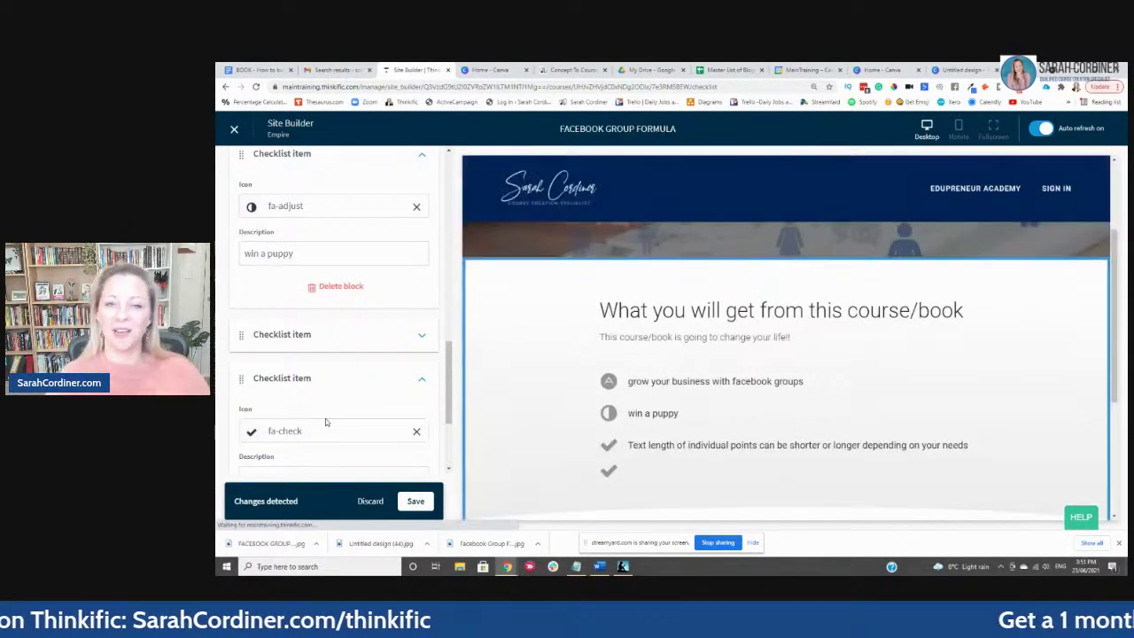
pyautogui.scroll(-2, 335, 408)
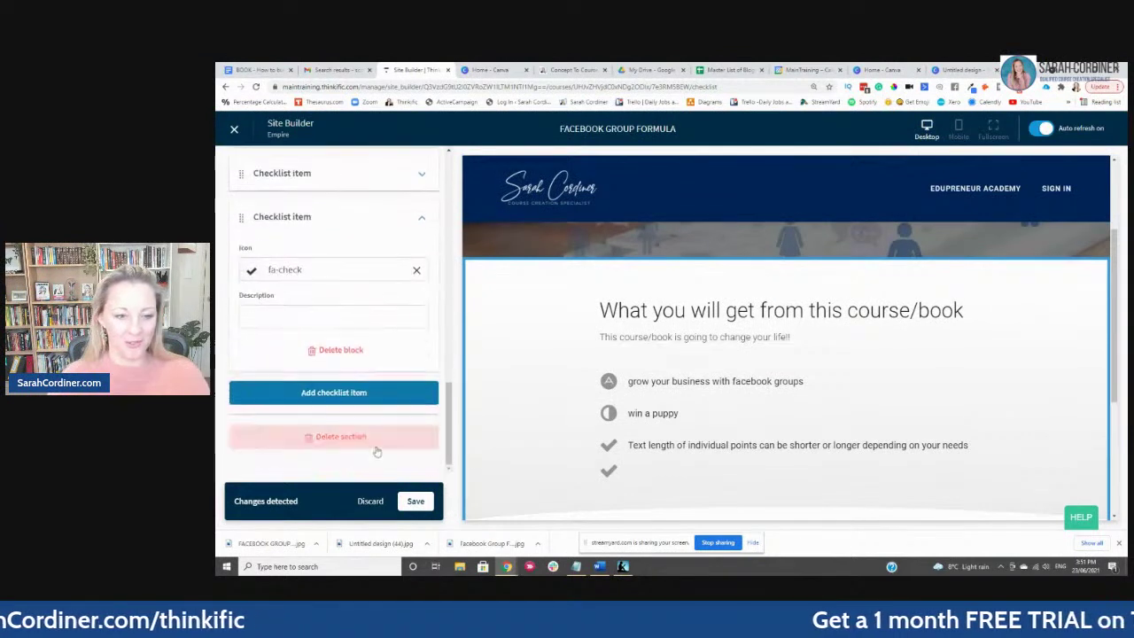
pyautogui.click(411, 502)
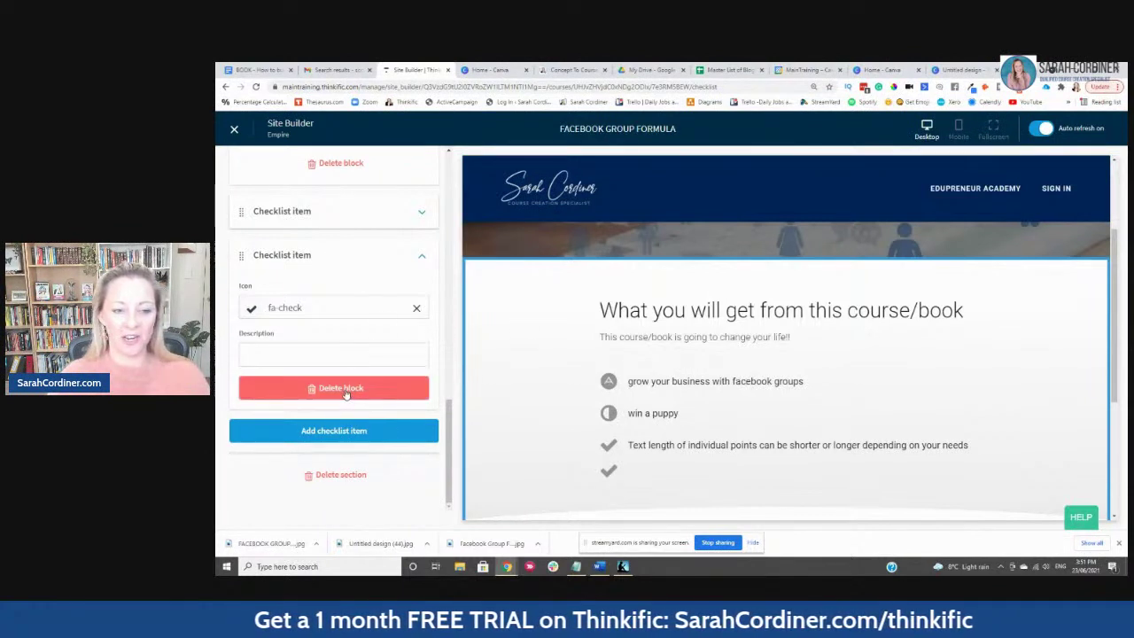
# Step: Add a Countdown timer section to the landing page and place it directly below the course banner
pyautogui.scroll(15, 345, 394)
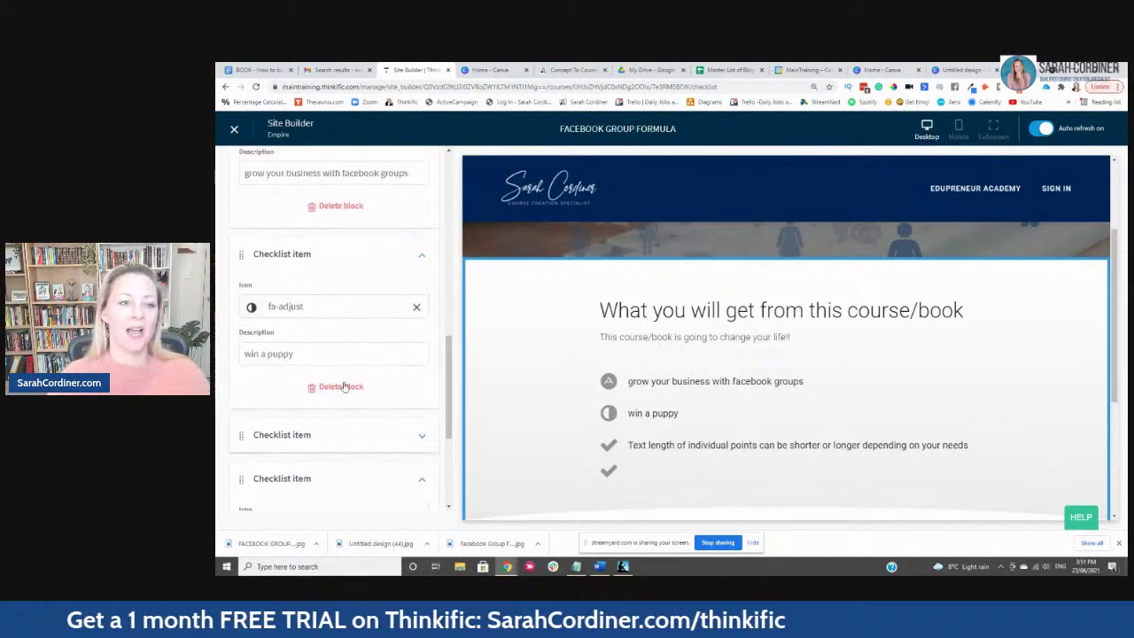
pyautogui.scroll(3, 265, 208)
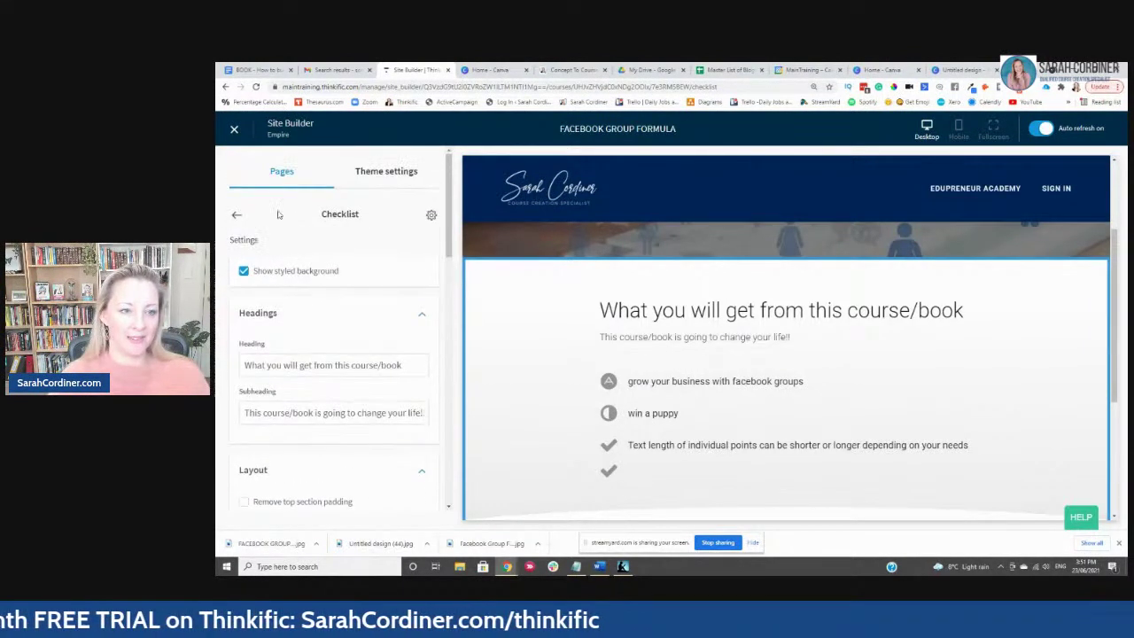
pyautogui.click(237, 215)
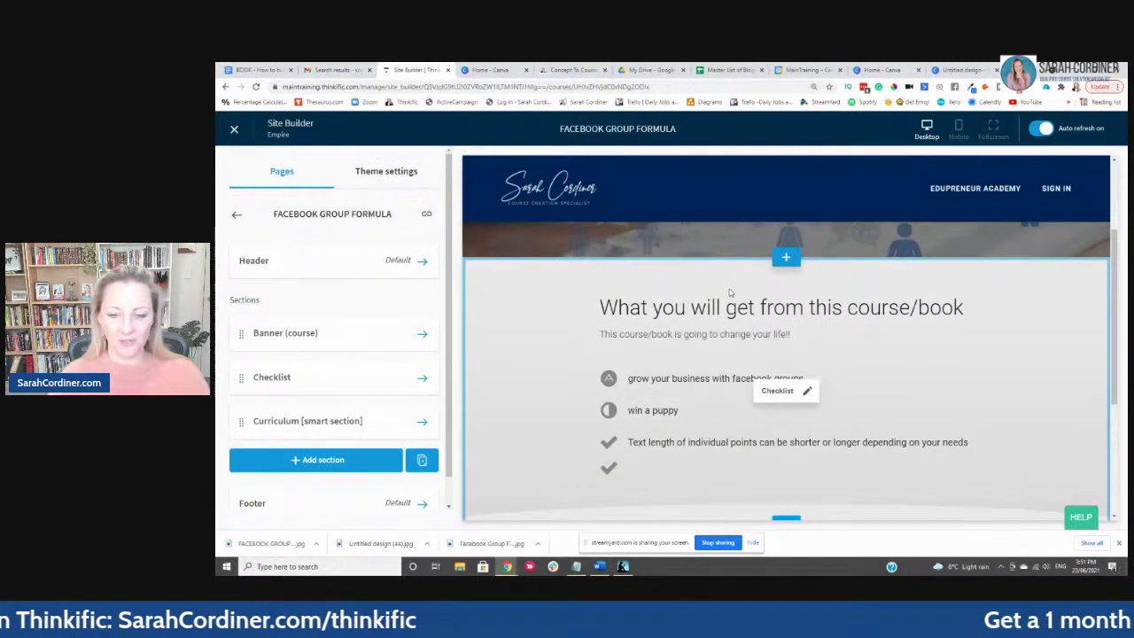
pyautogui.scroll(2, 709, 354)
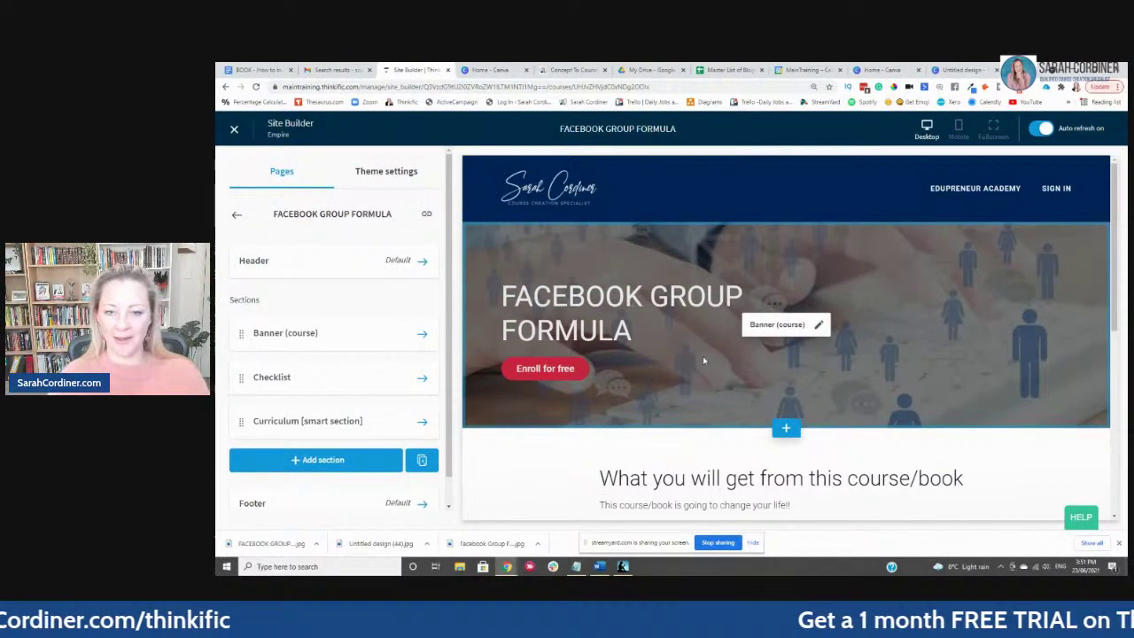
pyautogui.scroll(-1, 544, 369)
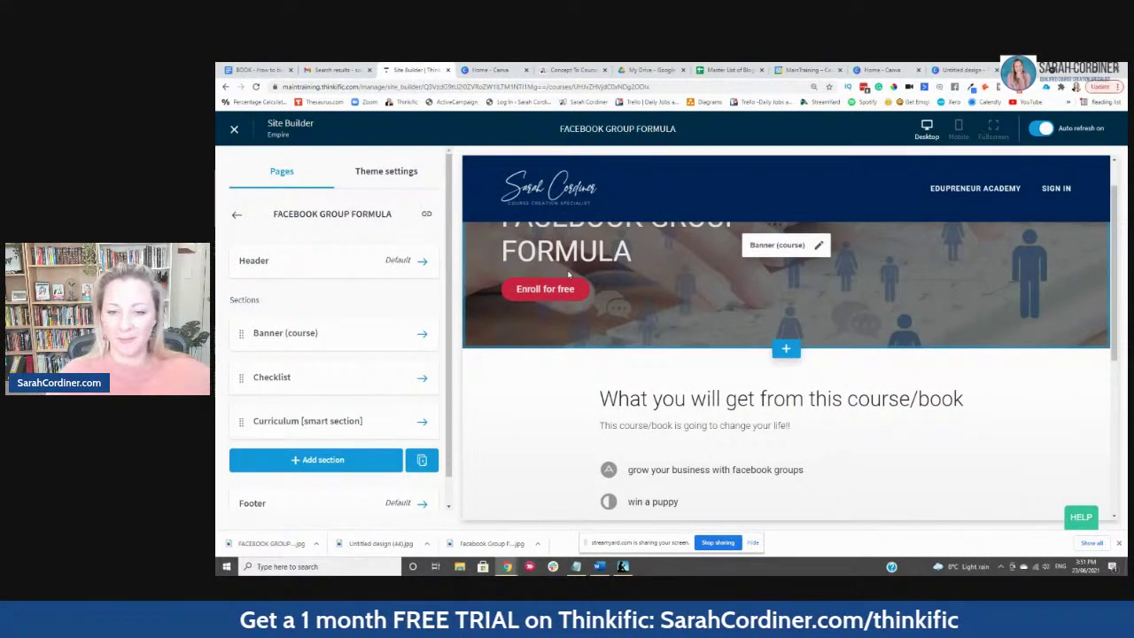
pyautogui.scroll(-2, 757, 368)
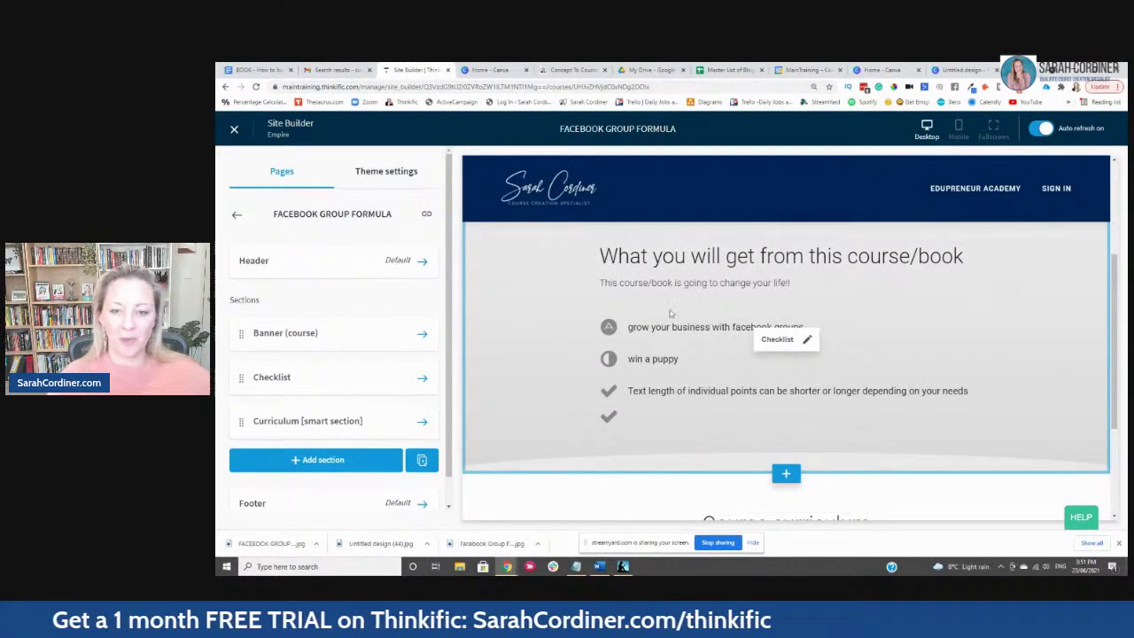
pyautogui.scroll(-3, 670, 313)
pyautogui.click(319, 459)
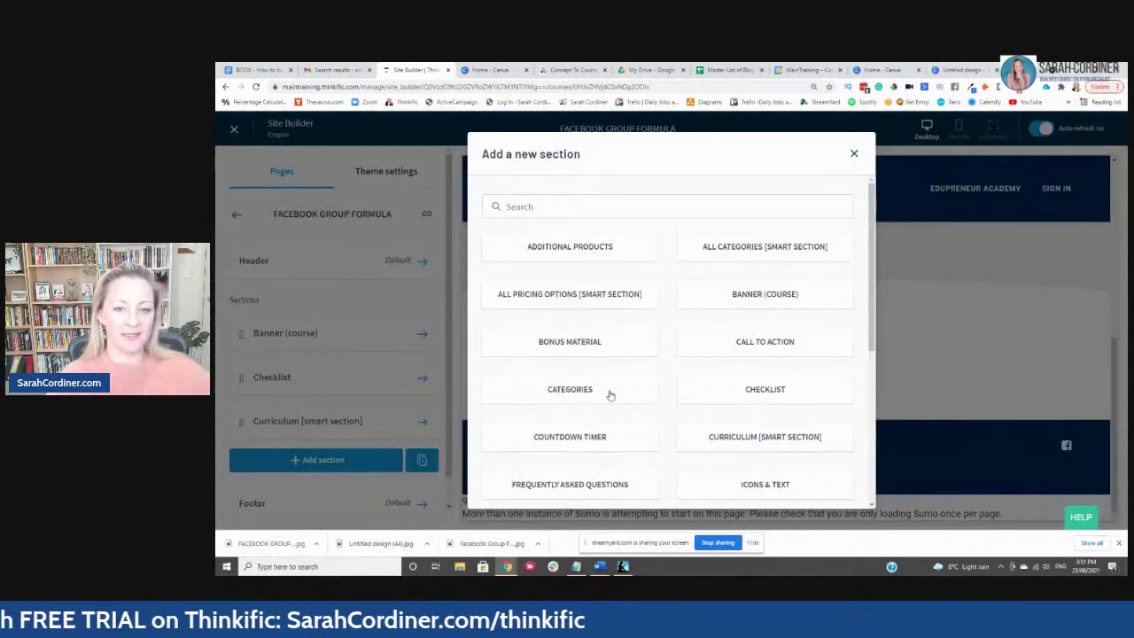
pyautogui.scroll(-1, 652, 328)
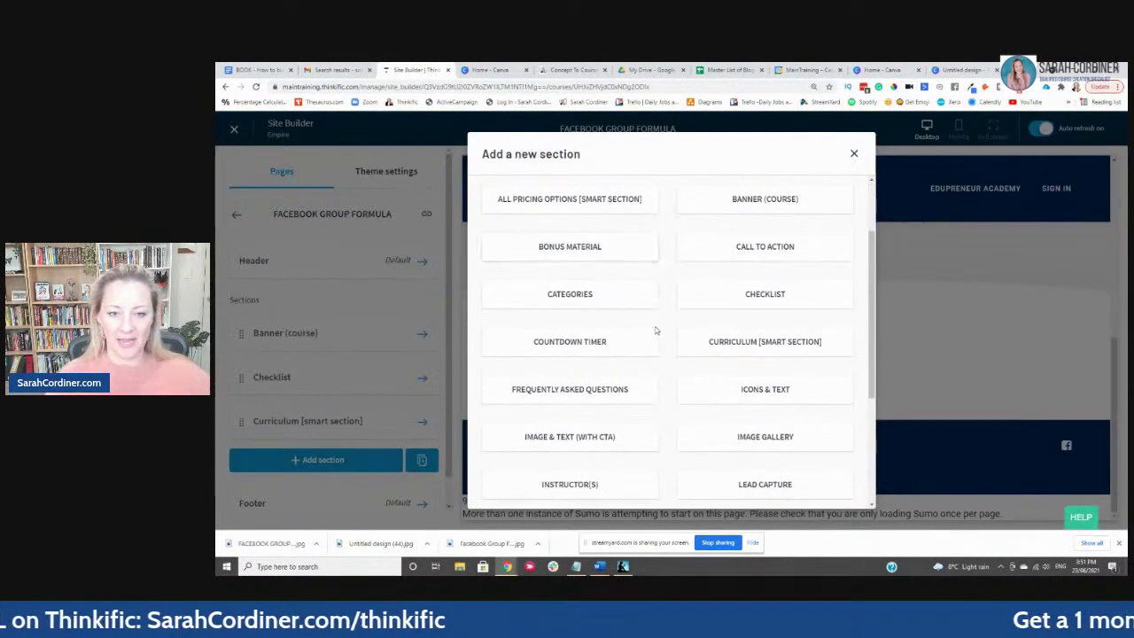
pyautogui.click(593, 342)
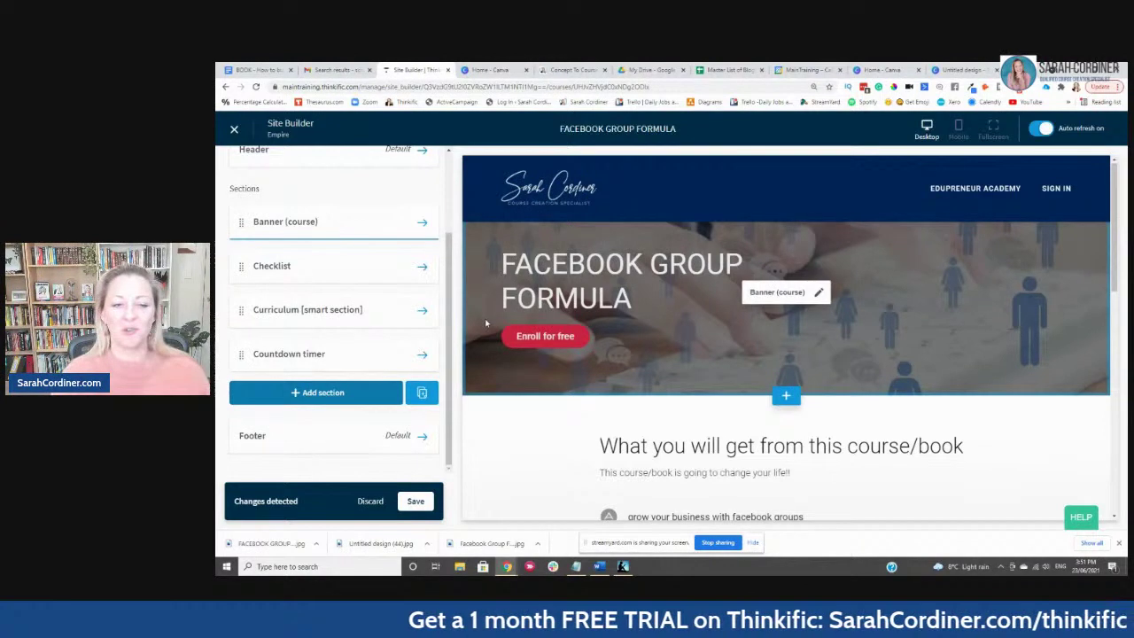
pyautogui.moveTo(242, 354); pyautogui.dragTo(244, 265)
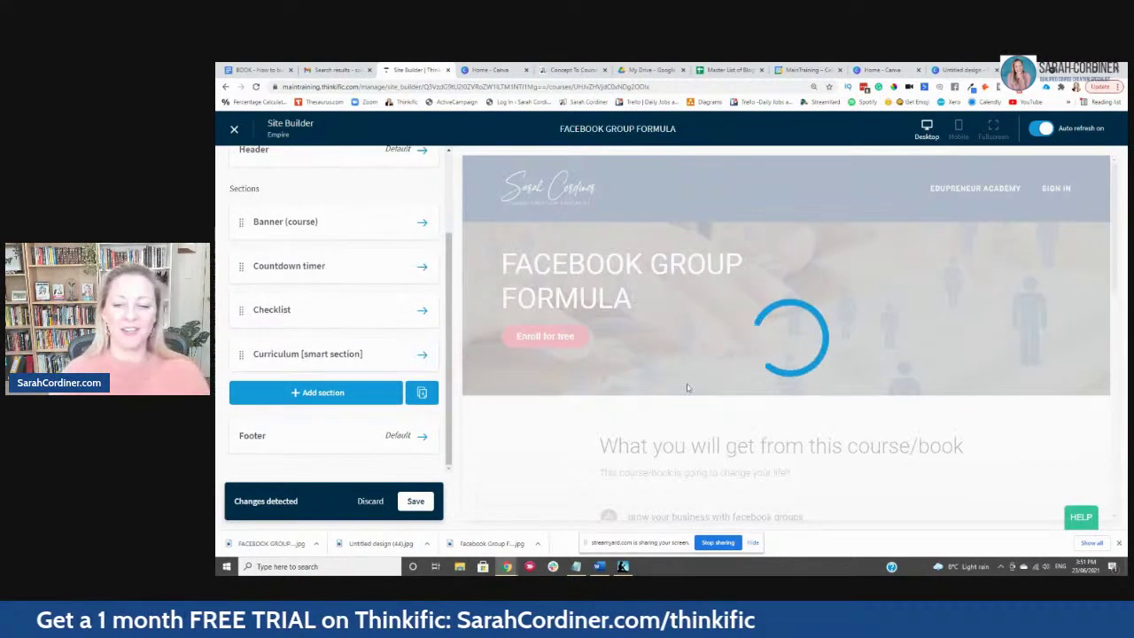
pyautogui.scroll(-2, 834, 395)
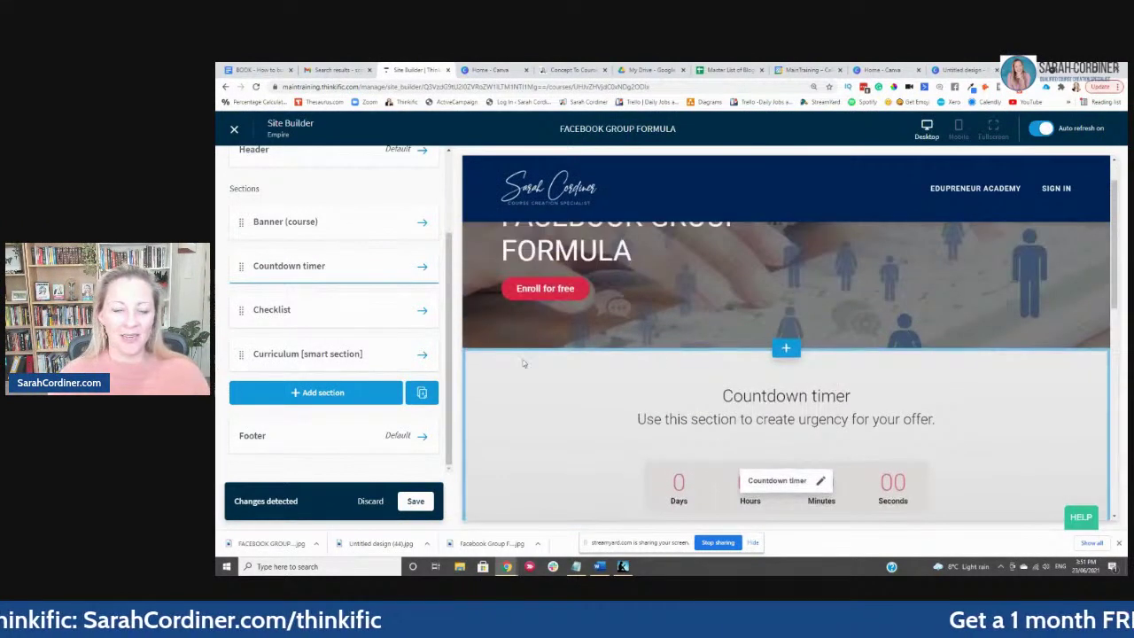
# Step: Try to set the Countdown timer section's expiry date to December 31, 2021, and save the page changes
pyautogui.click(329, 265)
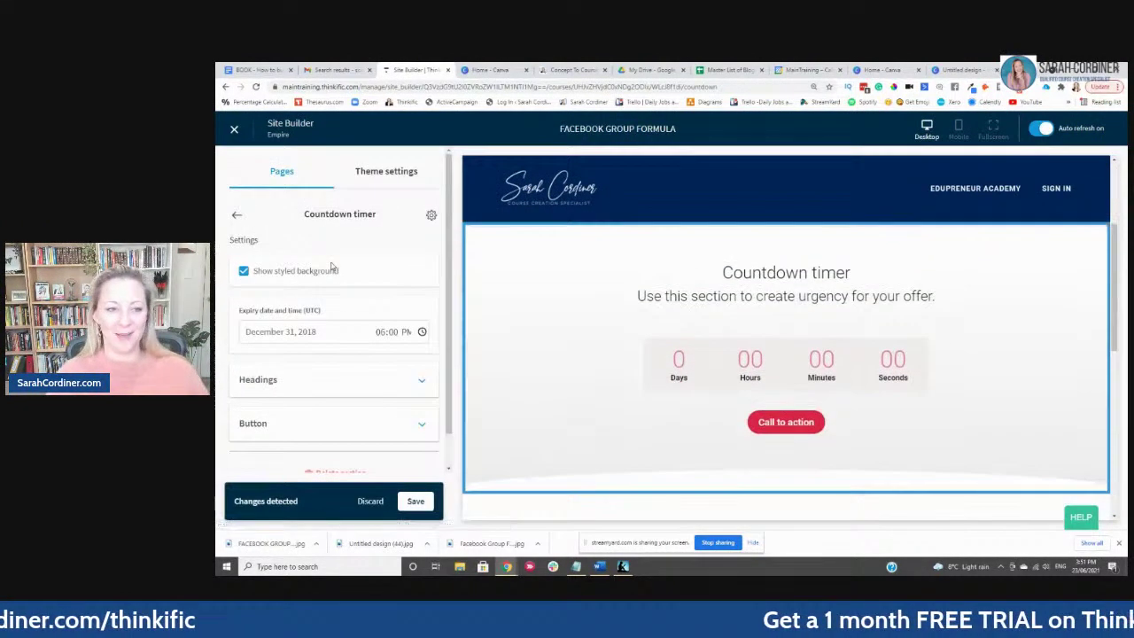
pyautogui.click(322, 332)
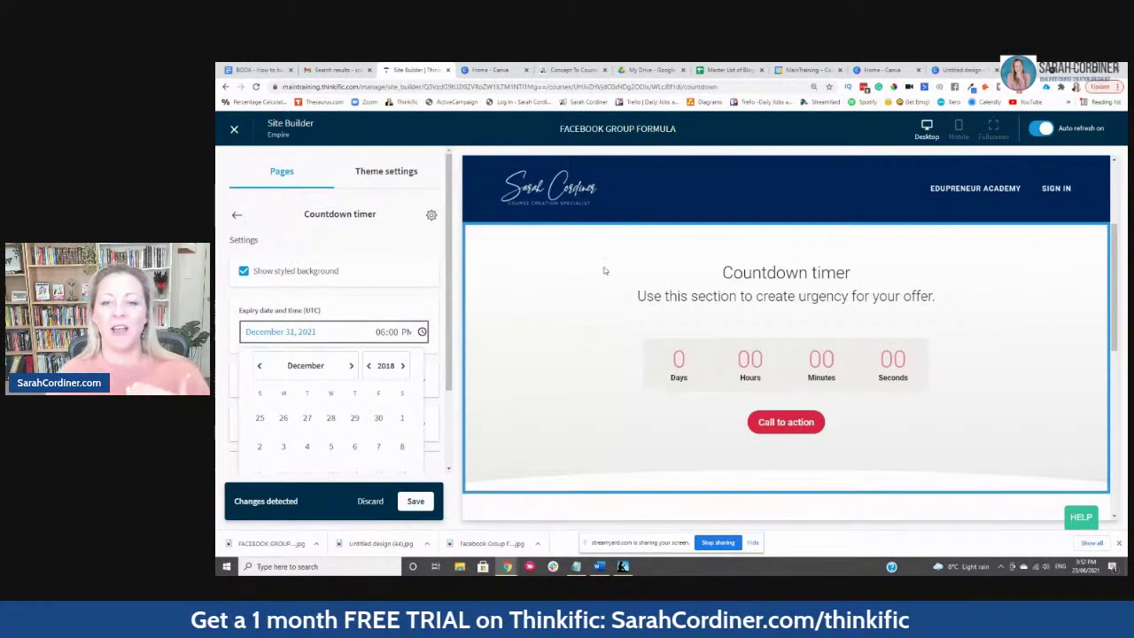
pyautogui.scroll(3, 531, 266)
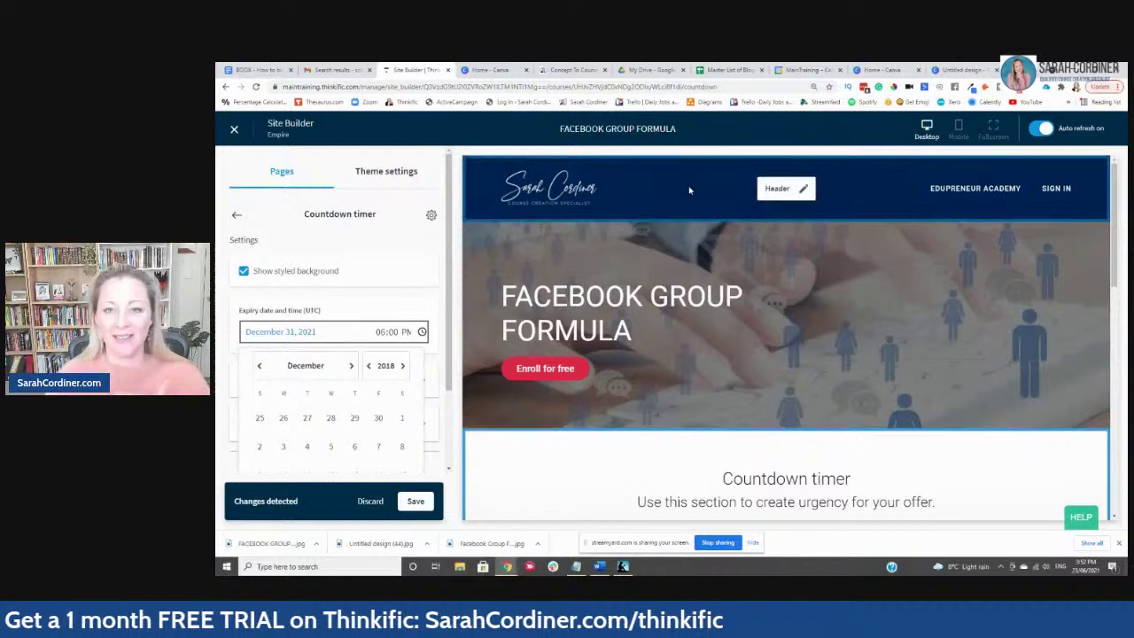
pyautogui.scroll(-3, 711, 229)
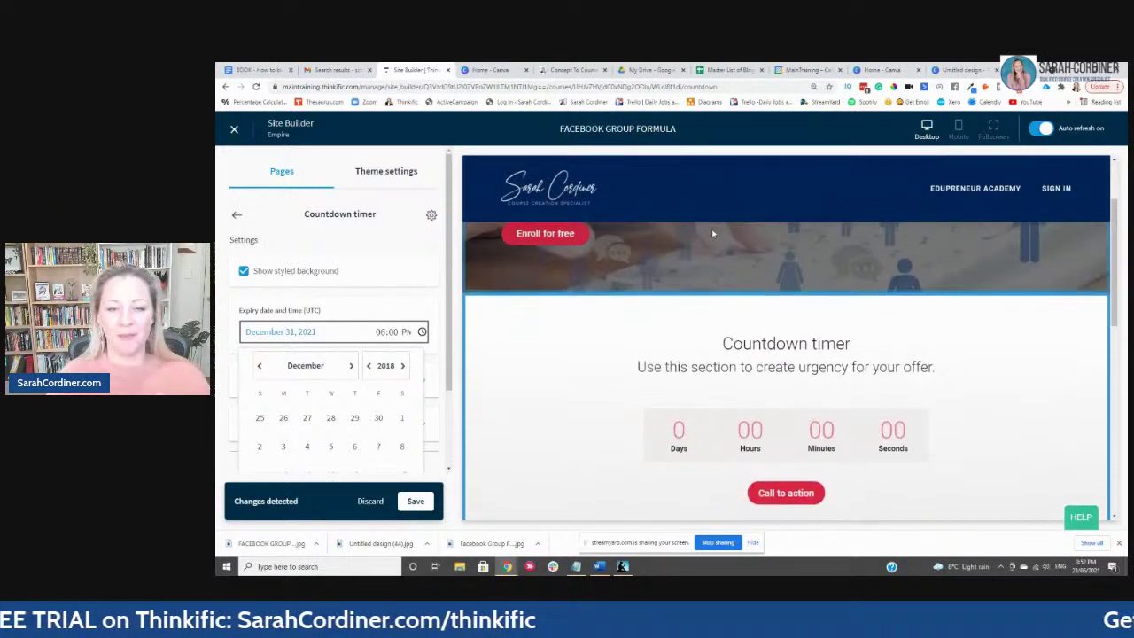
pyautogui.scroll(3, 712, 233)
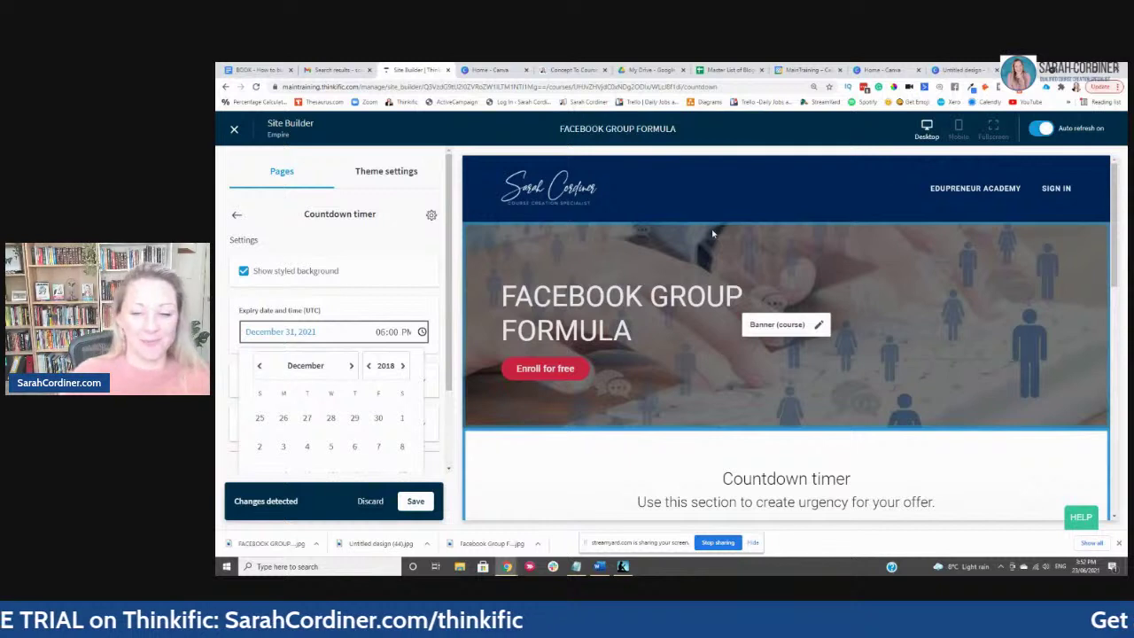
pyautogui.scroll(-3, 741, 301)
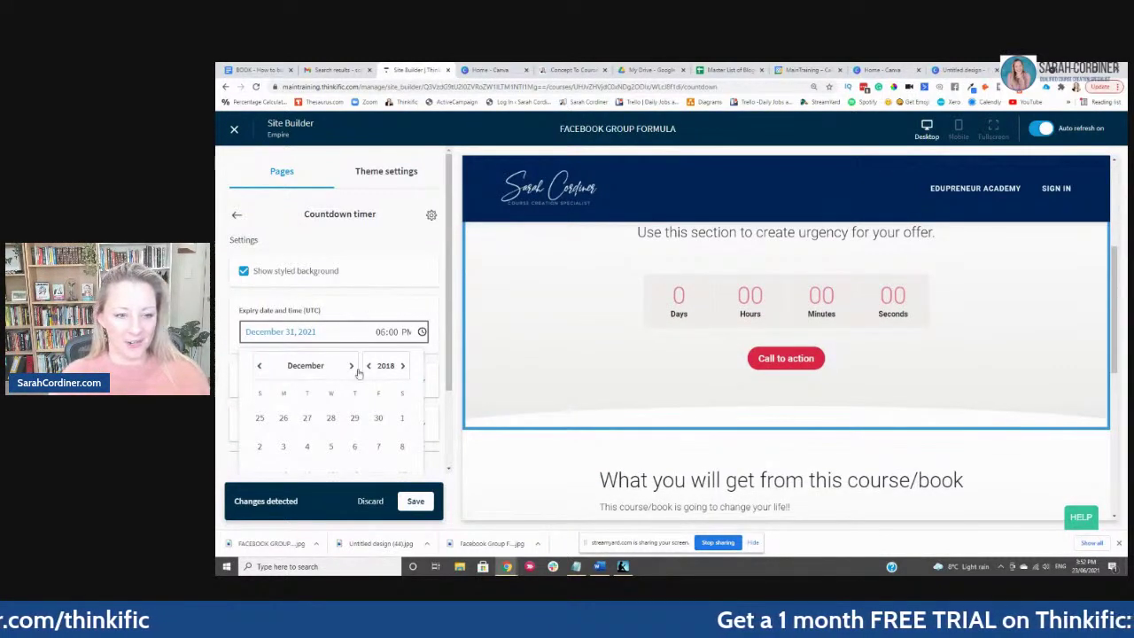
pyautogui.click(422, 504)
# Step: Set the Countdown timer's expiry date to December 1, 2021 and save the change
pyautogui.click(321, 331)
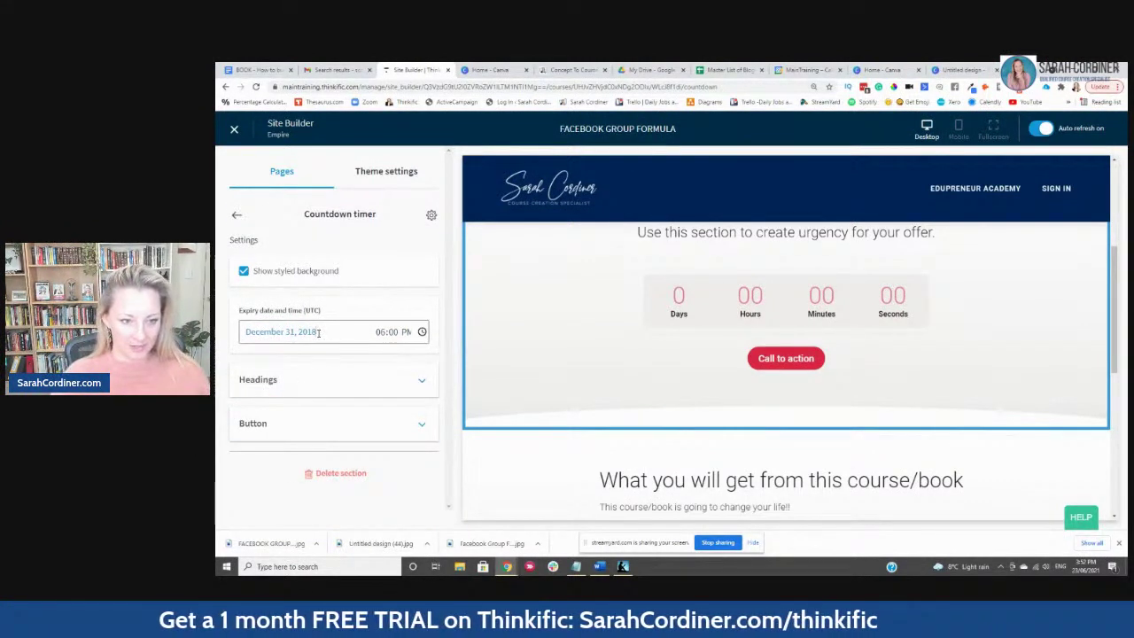
pyautogui.click(319, 331)
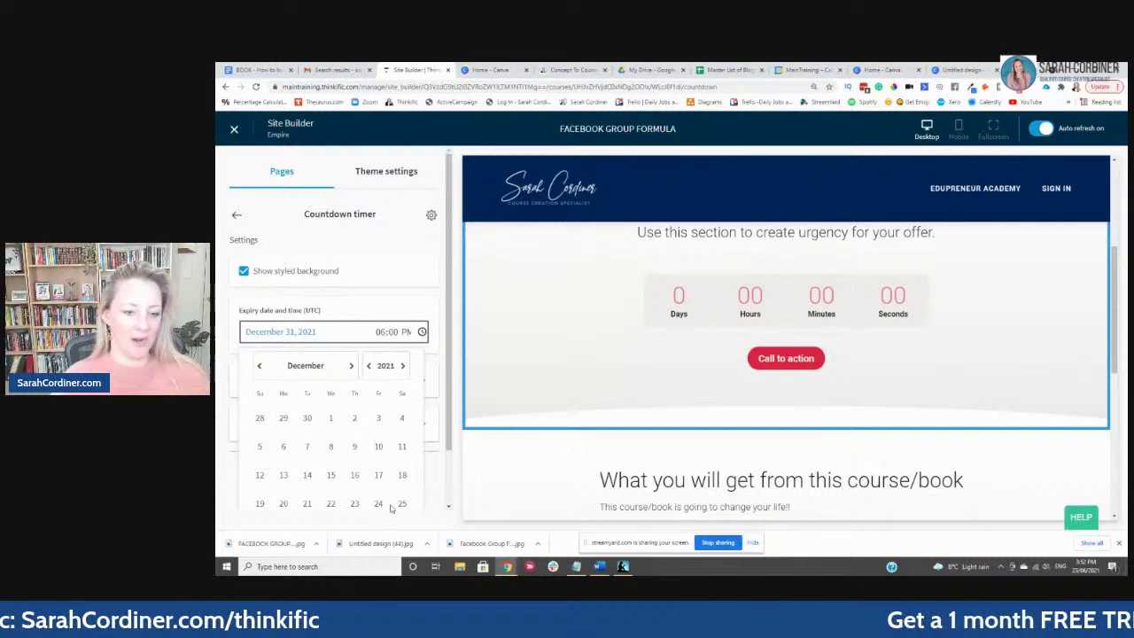
pyautogui.click(330, 417)
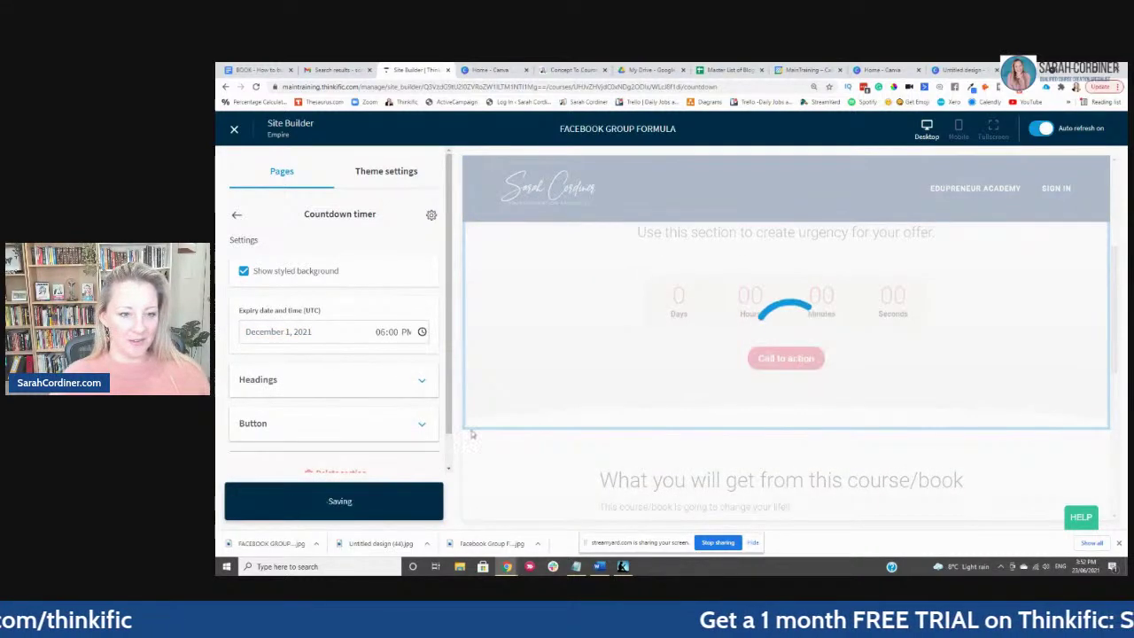
# Step: Replace the Countdown timer section's heading with "HURRY!! THIS IS ONLY FREE FOR S SHORT TIME!!"
pyautogui.click(307, 381)
pyautogui.moveTo(328, 324); pyautogui.dragTo(230, 330)
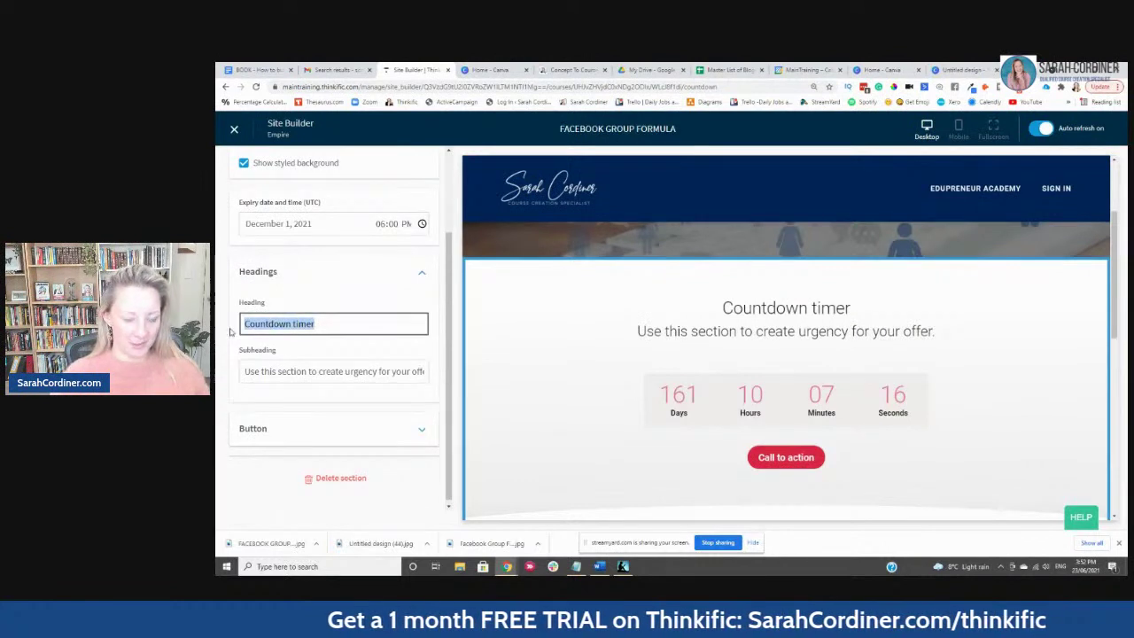
pyautogui.write('HURR')
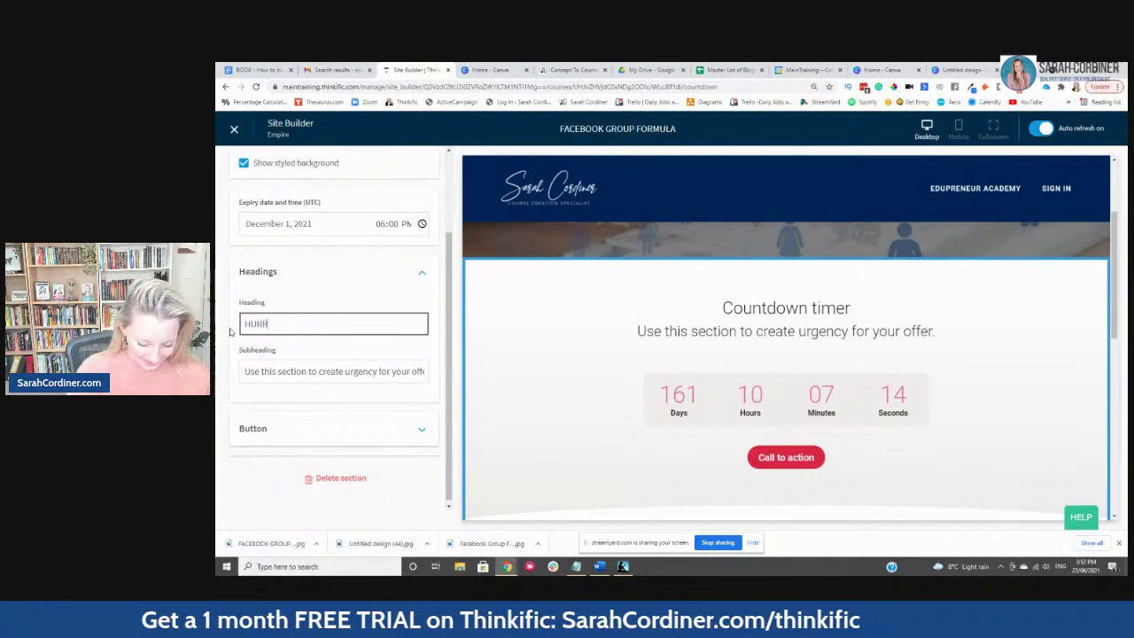
pyautogui.write('Y!! THIS IS ON')
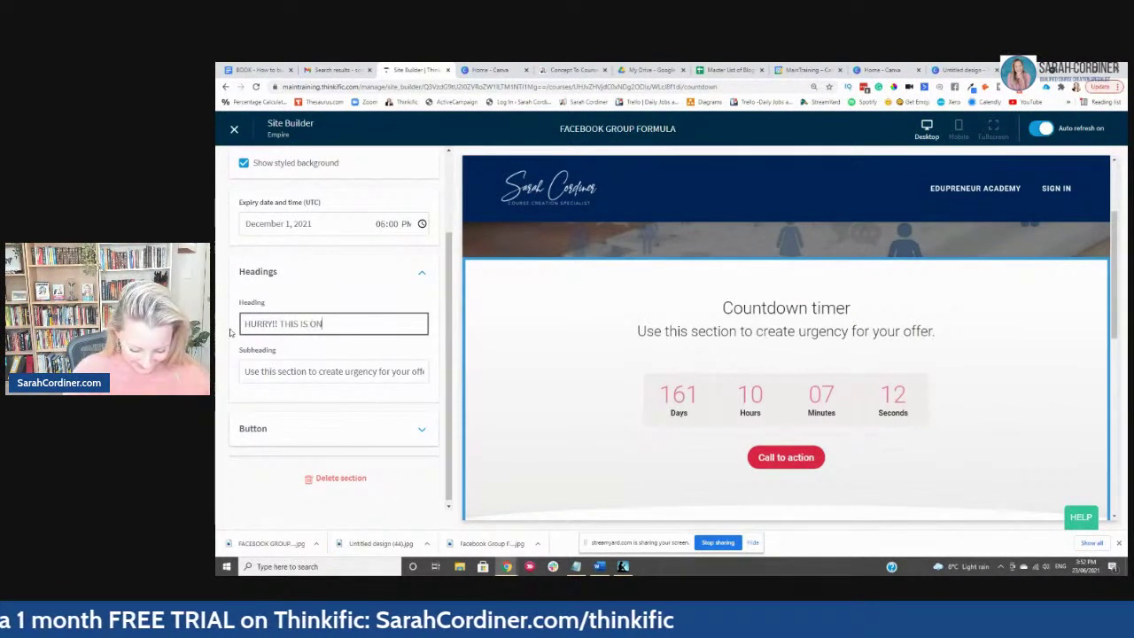
pyautogui.write('LY FREE FOR S SHORT TIME!!')
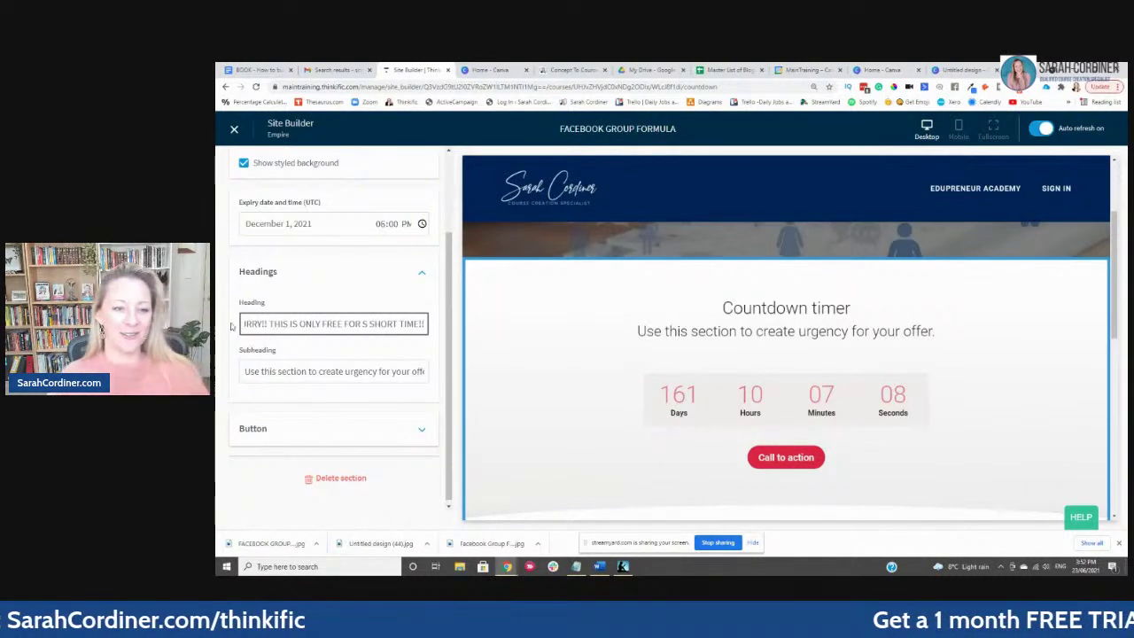
# Step: Link the Countdown timer section's button to the checkout page of the FACEBOOK GROUP FORMULA (draft) course
pyautogui.click(311, 292)
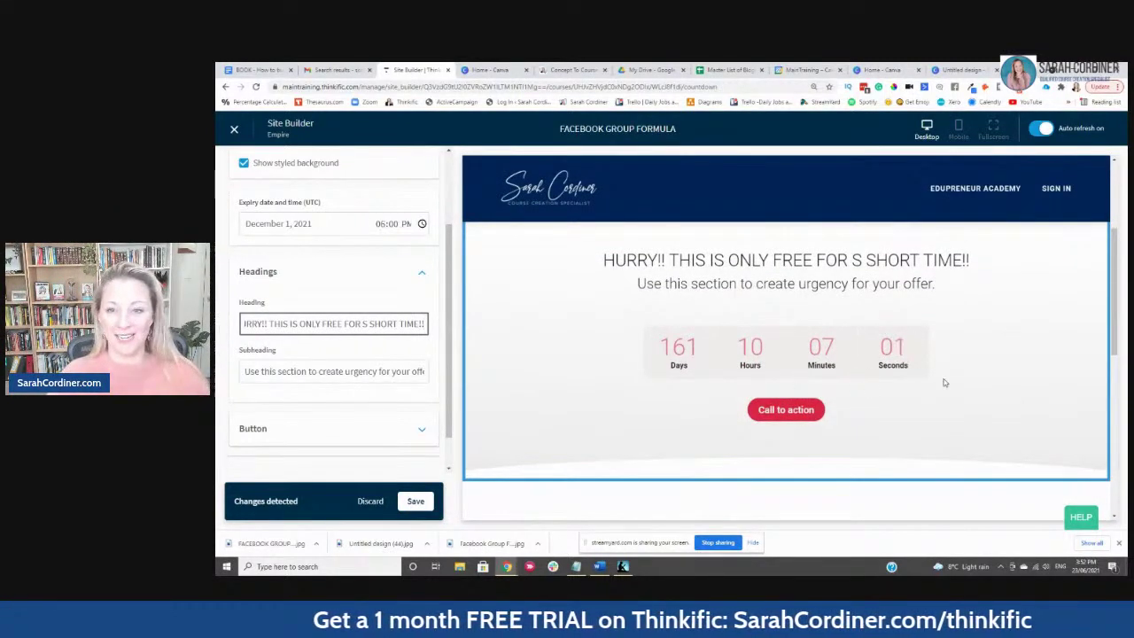
pyautogui.scroll(-1, 447, 377)
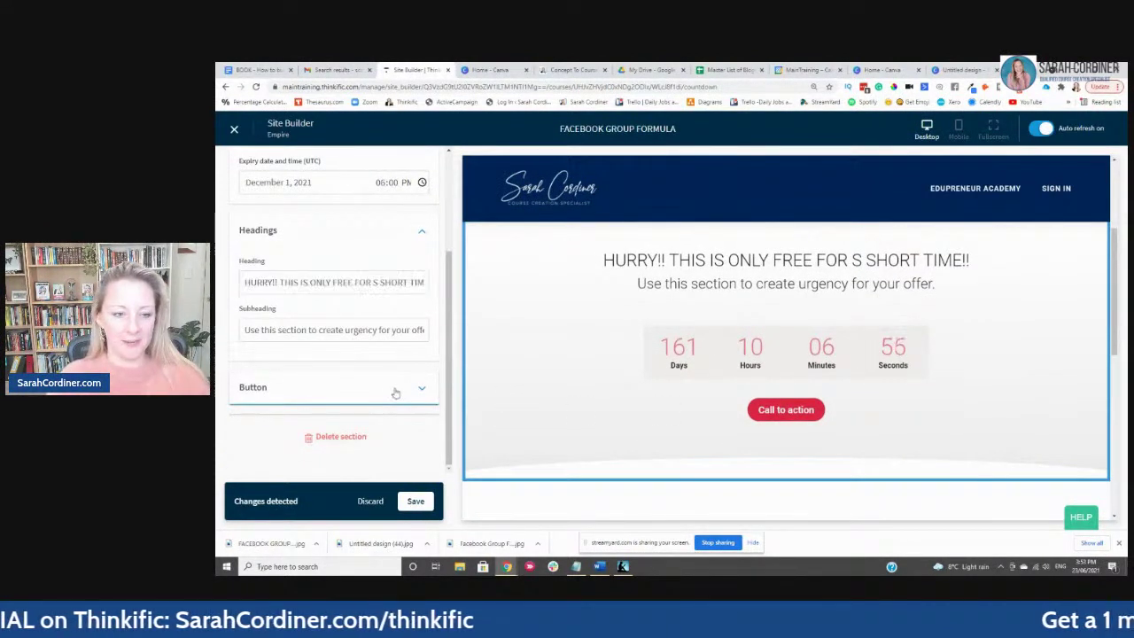
pyautogui.click(395, 390)
pyautogui.click(338, 280)
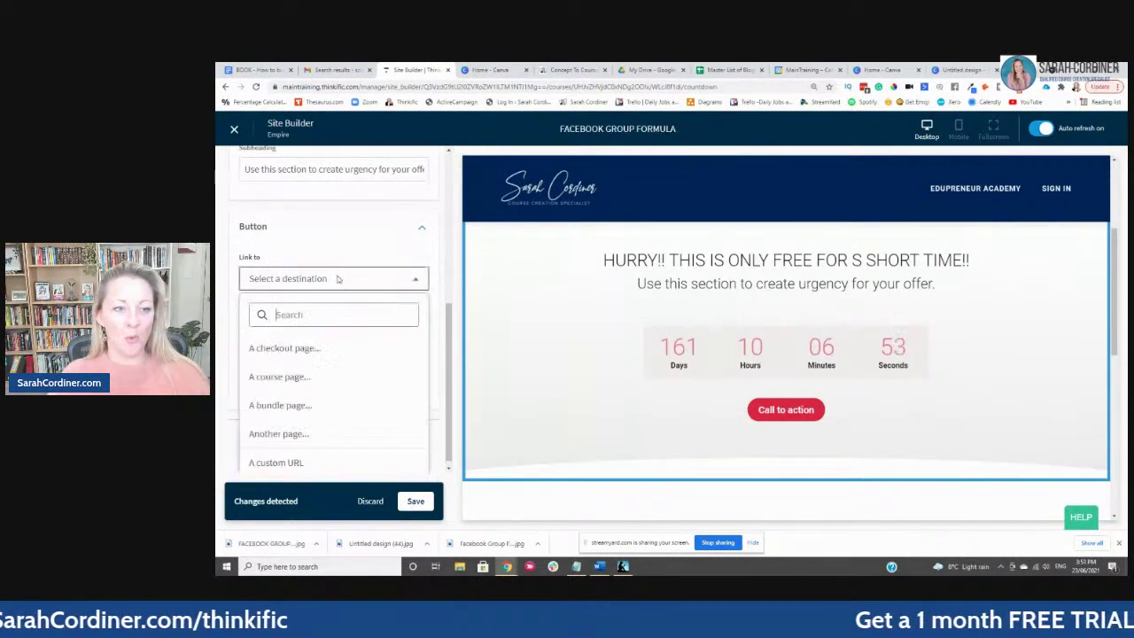
pyautogui.click(311, 349)
pyautogui.click(310, 326)
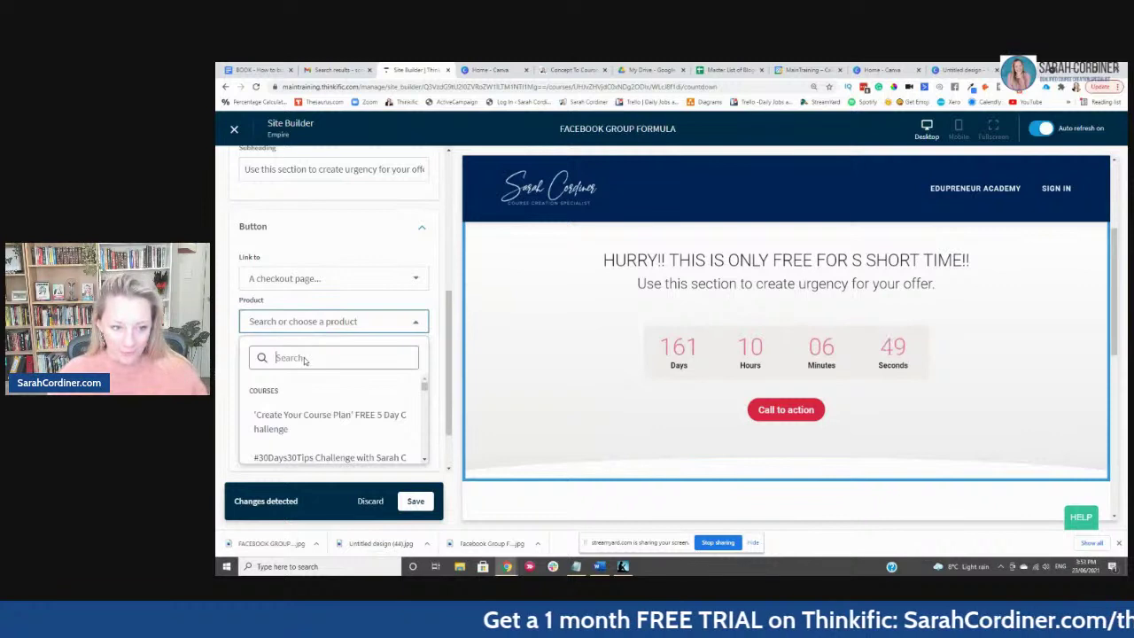
pyautogui.write('FACE')
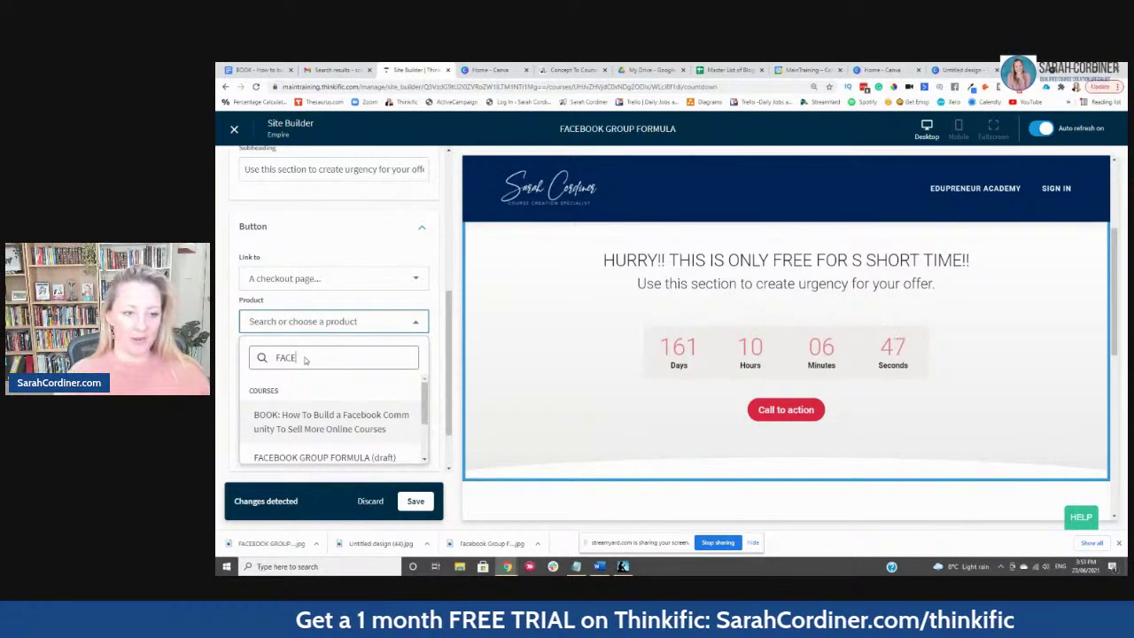
pyautogui.click(330, 458)
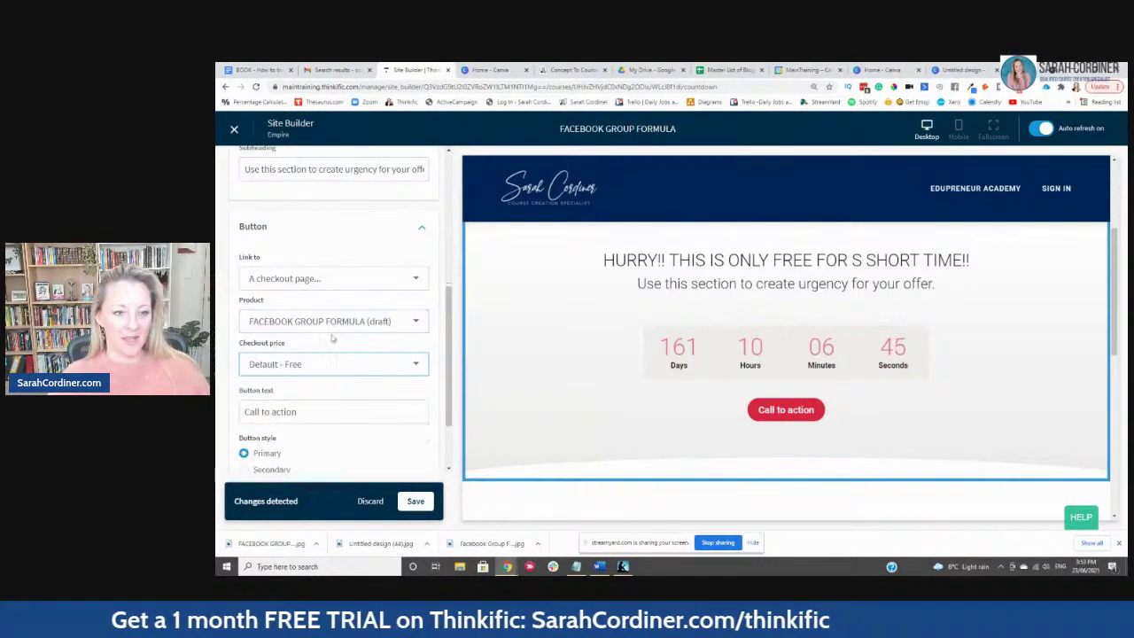
# Step: Change the Countdown timer button text to "HURRY GET IT FREE NOW!" and return to the page's section list
pyautogui.scroll(-1, 335, 325)
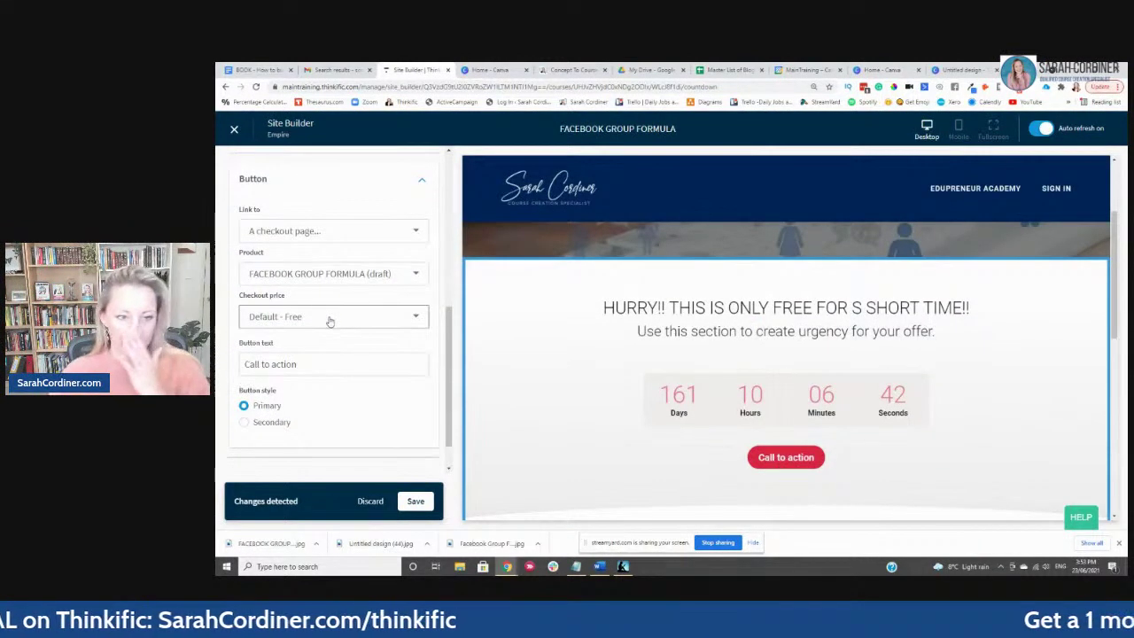
pyautogui.moveTo(310, 363); pyautogui.dragTo(242, 364)
pyautogui.write('HURRY GET IT FREE NOW!')
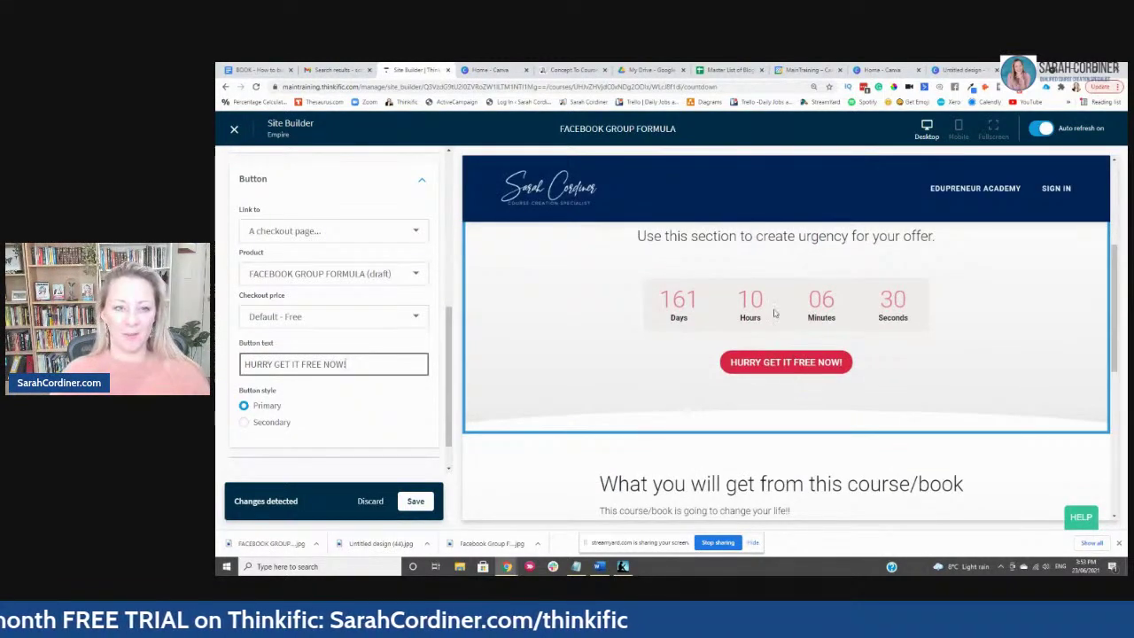
pyautogui.scroll(10, 384, 237)
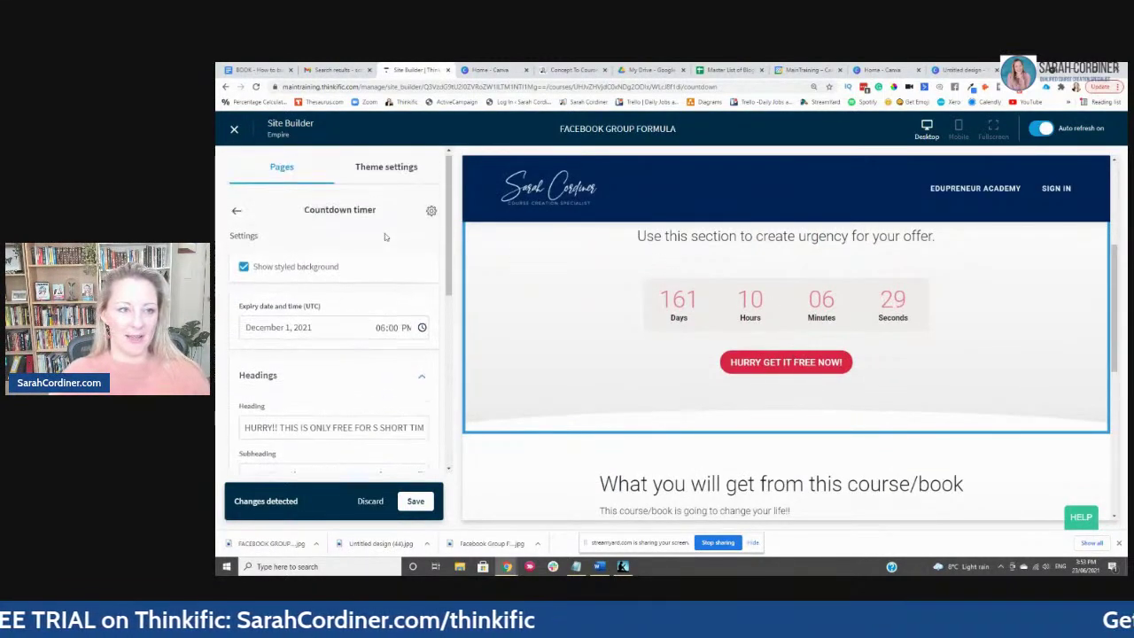
pyautogui.click(238, 217)
# Step: Add a Text & media section to the landing page
pyautogui.scroll(-2, 301, 379)
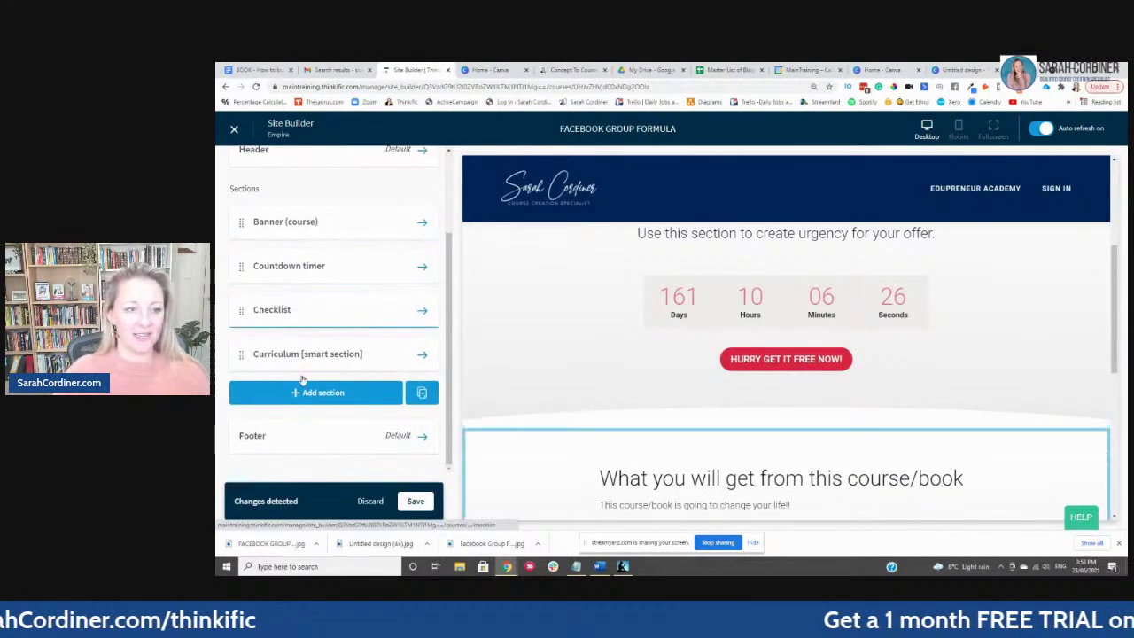
pyautogui.click(309, 393)
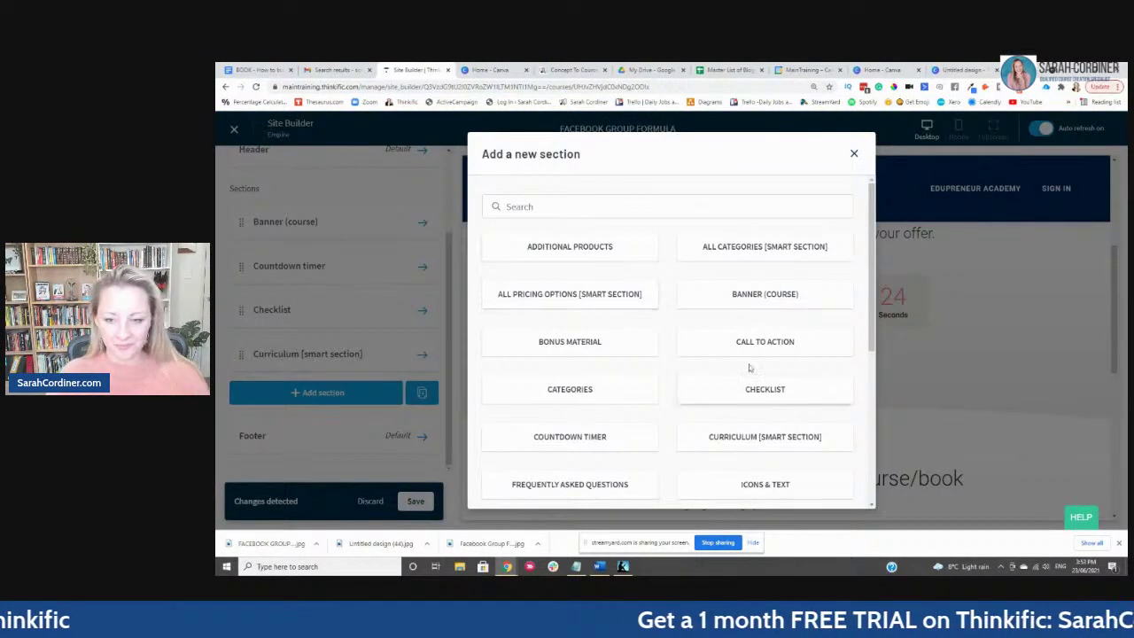
pyautogui.scroll(-3, 753, 341)
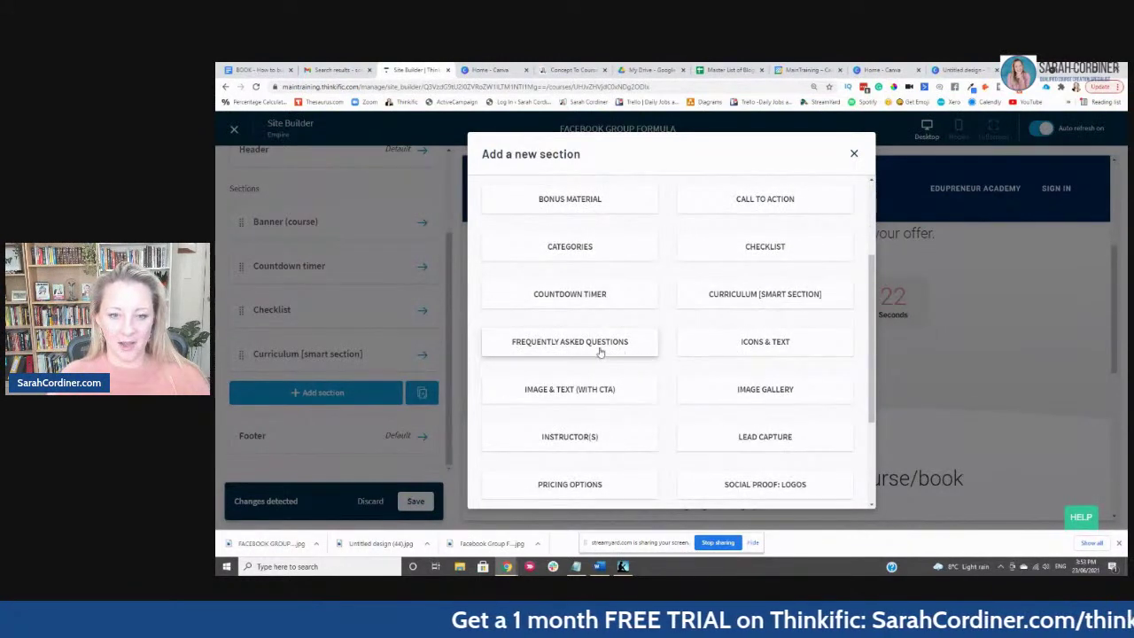
pyautogui.scroll(-3, 599, 352)
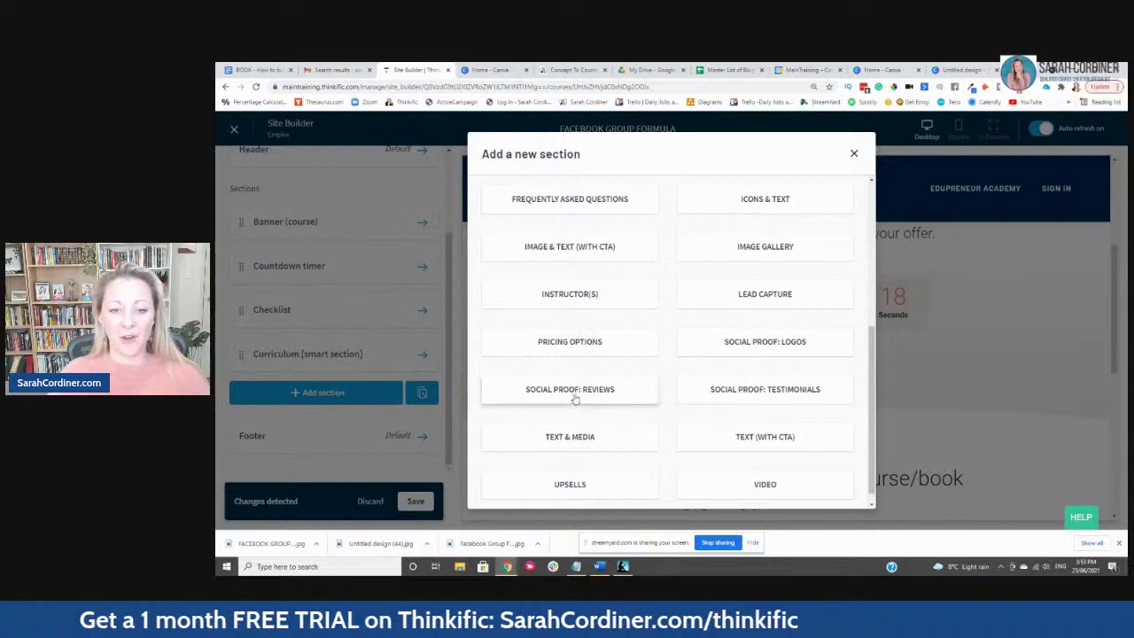
pyautogui.scroll(-1, 717, 327)
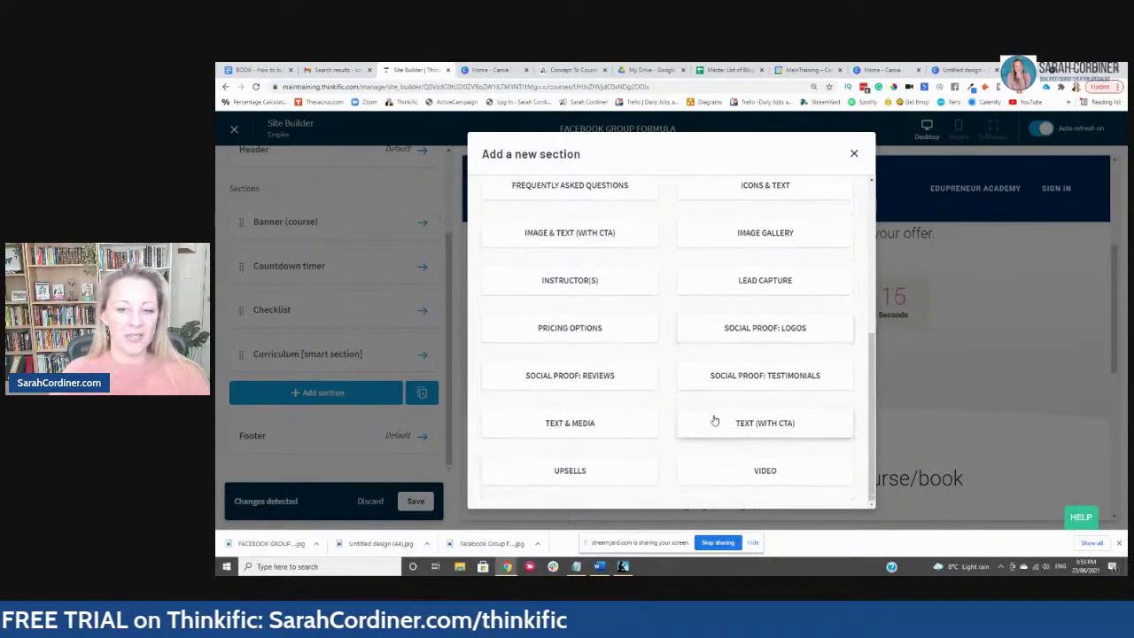
pyautogui.click(610, 432)
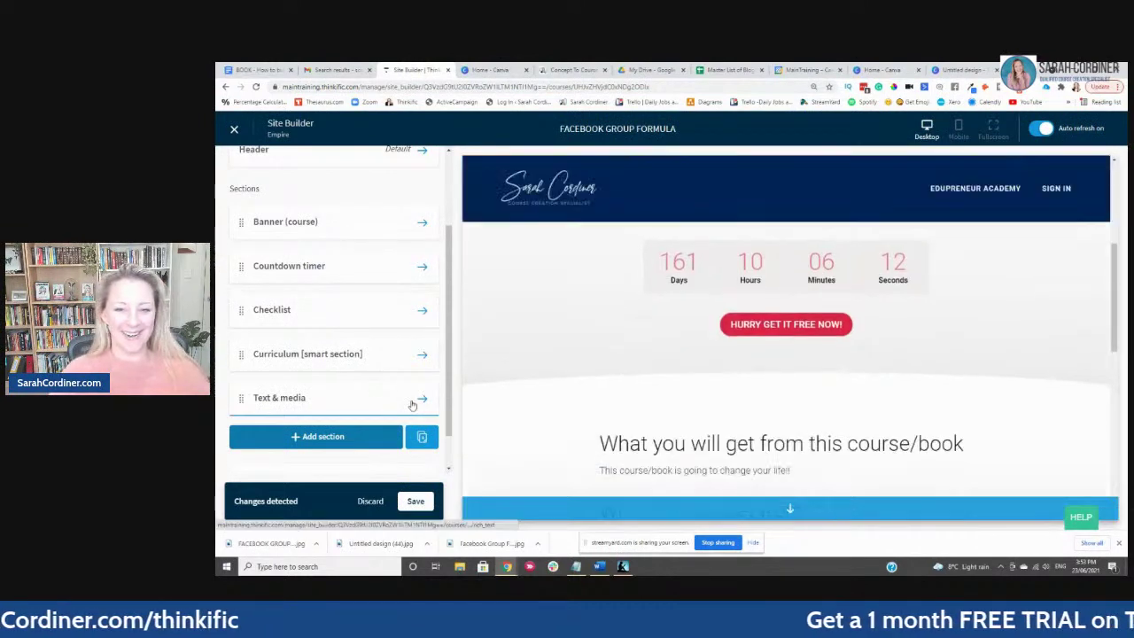
# Step: Move the Text & media section between the Countdown timer and Checklist sections and check its place in the page preview
pyautogui.scroll(-5, 760, 384)
pyautogui.scroll(-5, 760, 384)
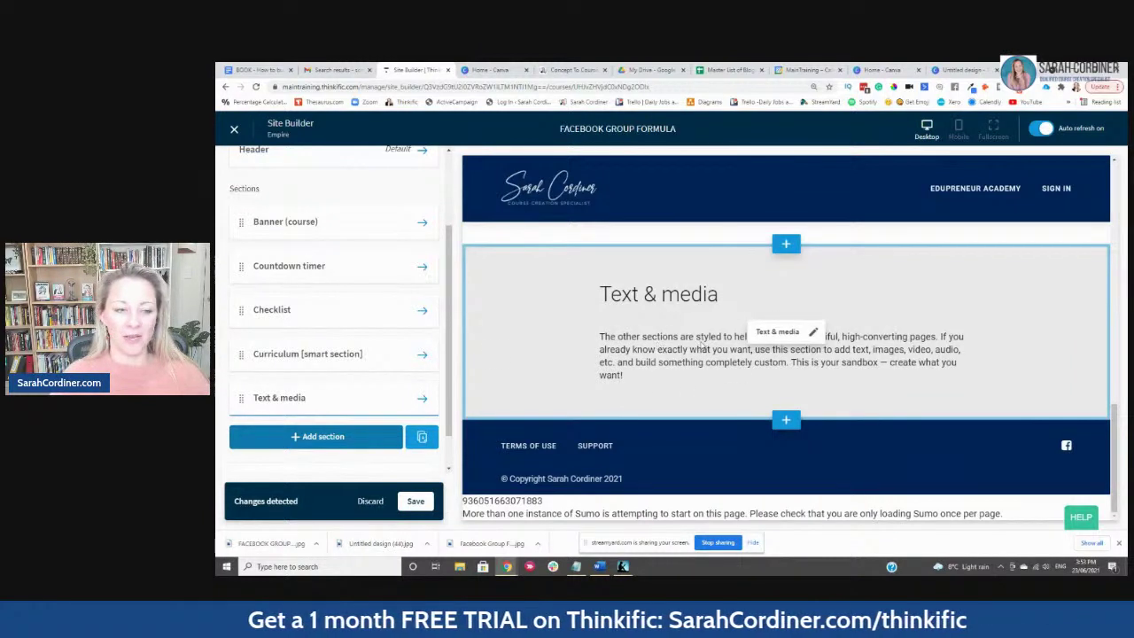
pyautogui.moveTo(241, 398); pyautogui.dragTo(239, 298)
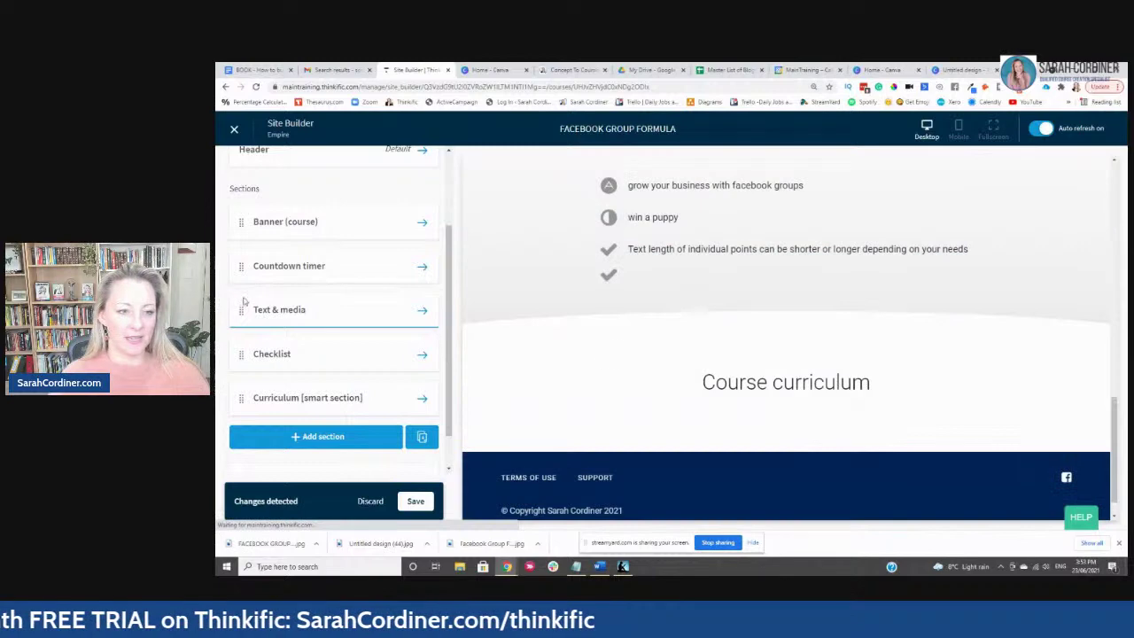
pyautogui.scroll(5, 681, 327)
pyautogui.scroll(3, 692, 328)
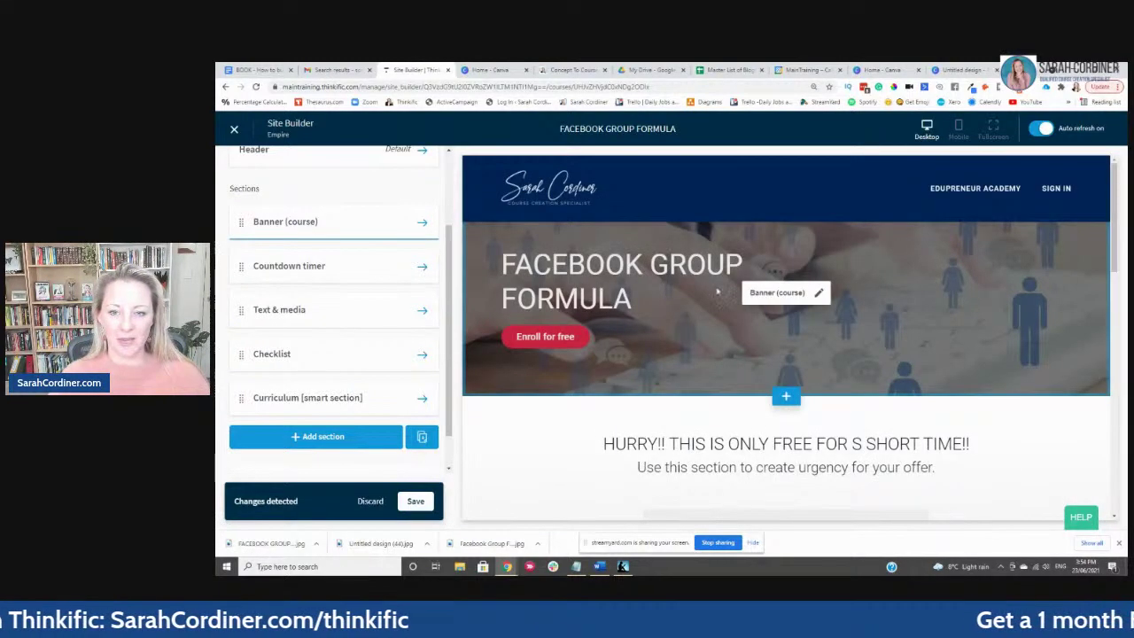
pyautogui.scroll(-2, 635, 293)
pyautogui.scroll(-4, 827, 405)
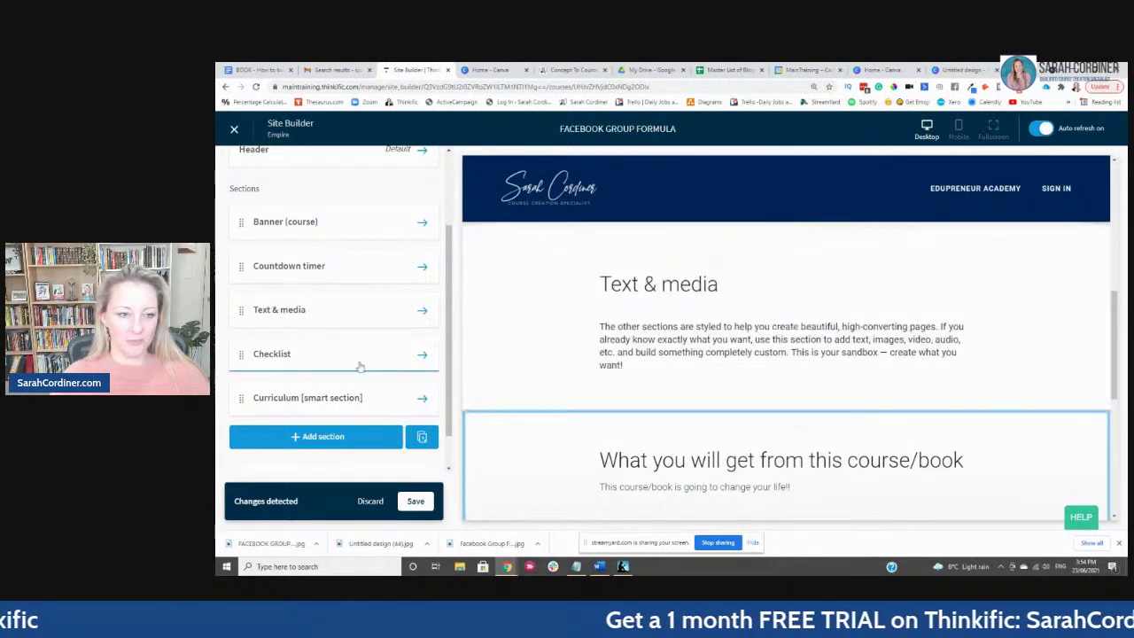
# Step: Replace the Text & media section's heading with "WHY TAKKE THIS LIFECHNAGING COURSE?"
pyautogui.click(306, 311)
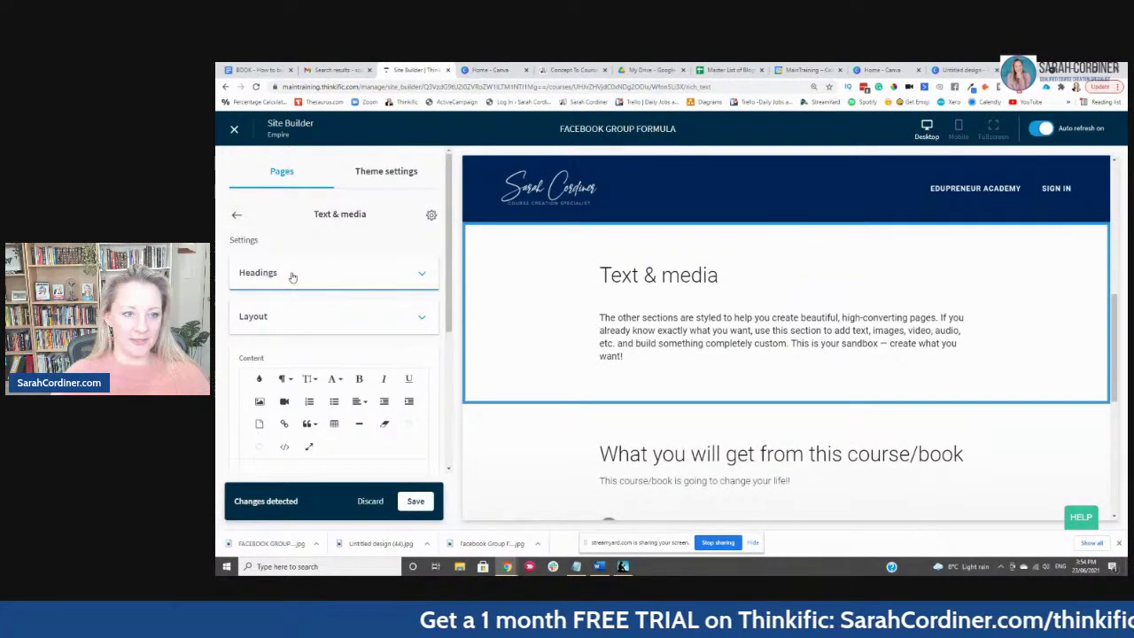
pyautogui.click(291, 276)
pyautogui.moveTo(297, 270); pyautogui.dragTo(244, 271)
pyautogui.write('W')
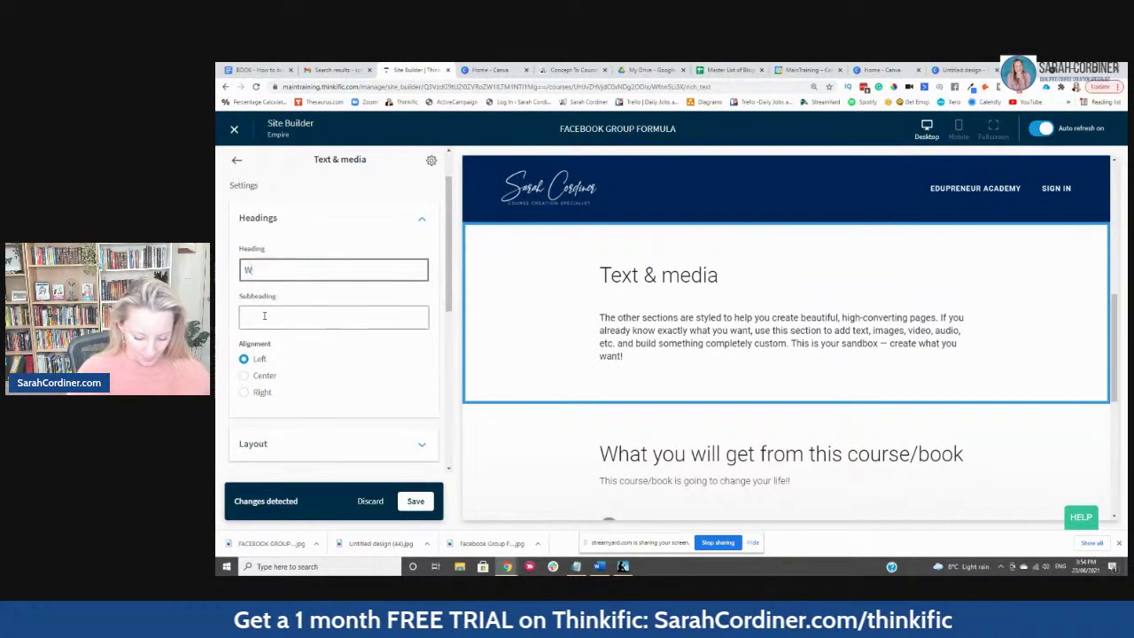
pyautogui.write('HY TAKKE THIS')
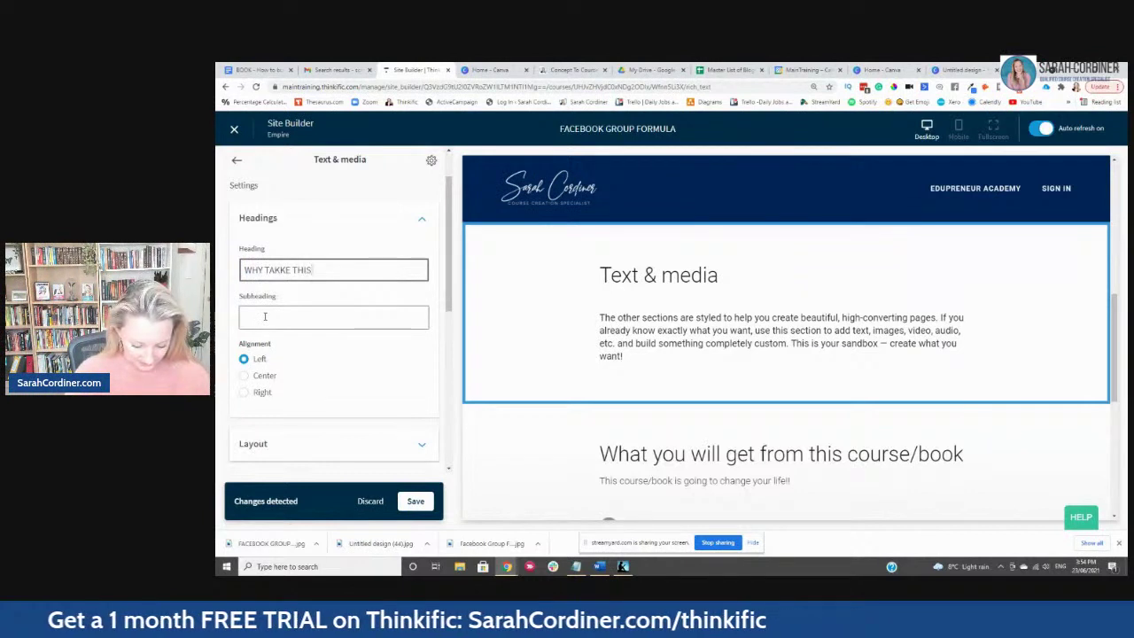
pyautogui.write(' LIFECHNAGING COURSE?')
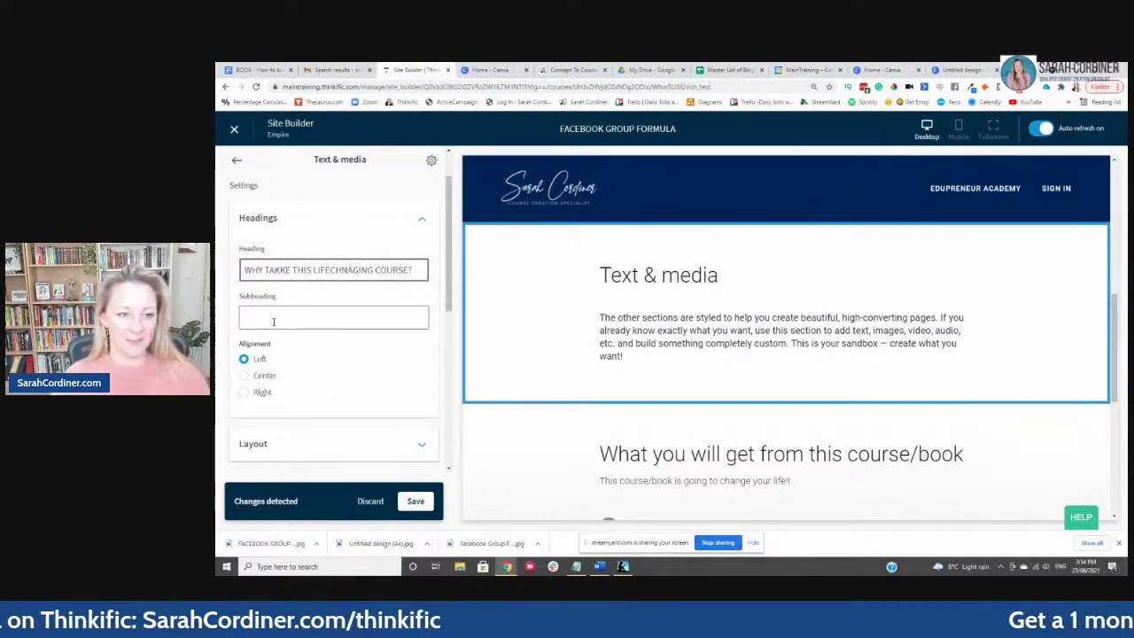
pyautogui.click(264, 316)
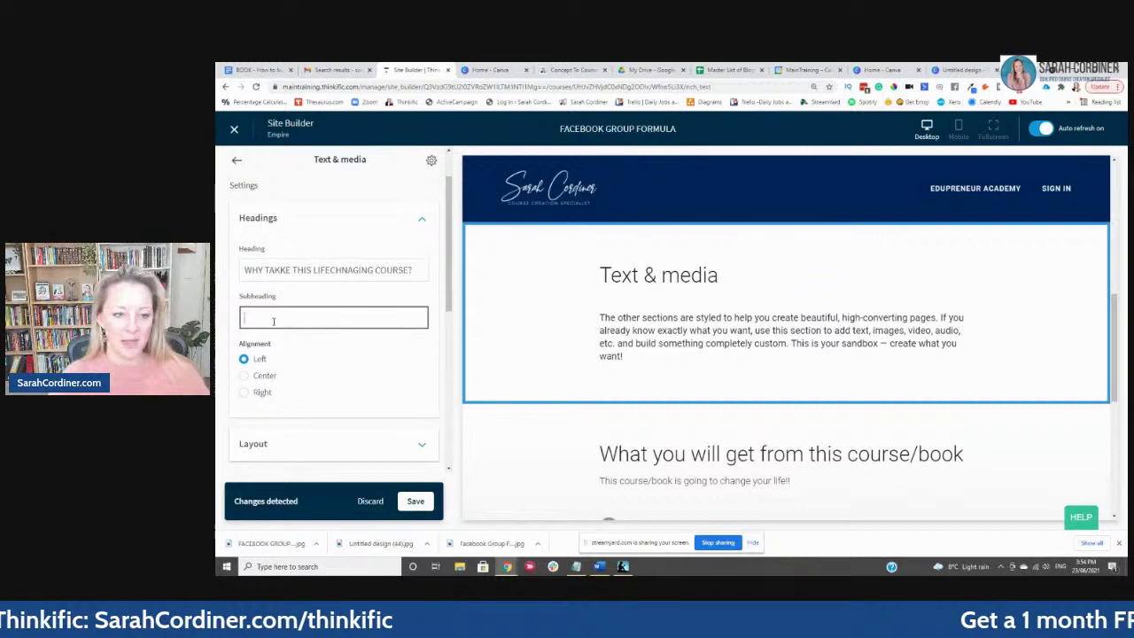
# Step: Insert the lines "DSHFBGDHKASBVGFASBVG", "VDXFJGBVDKJSBV", "djgvbdjsbgvkldras" and "fbhgbchcgfshrtfhn" above the Text & media section's existing content, and save the page
pyautogui.scroll(-2, 337, 380)
pyautogui.scroll(-3, 359, 343)
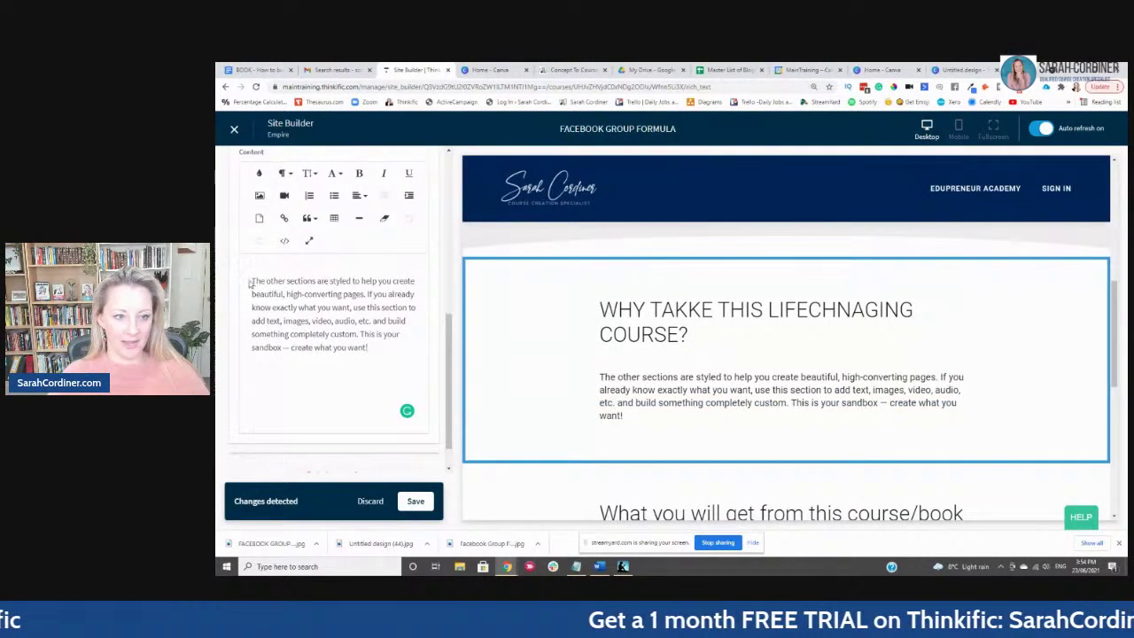
pyautogui.press('Return')
pyautogui.press('Return')
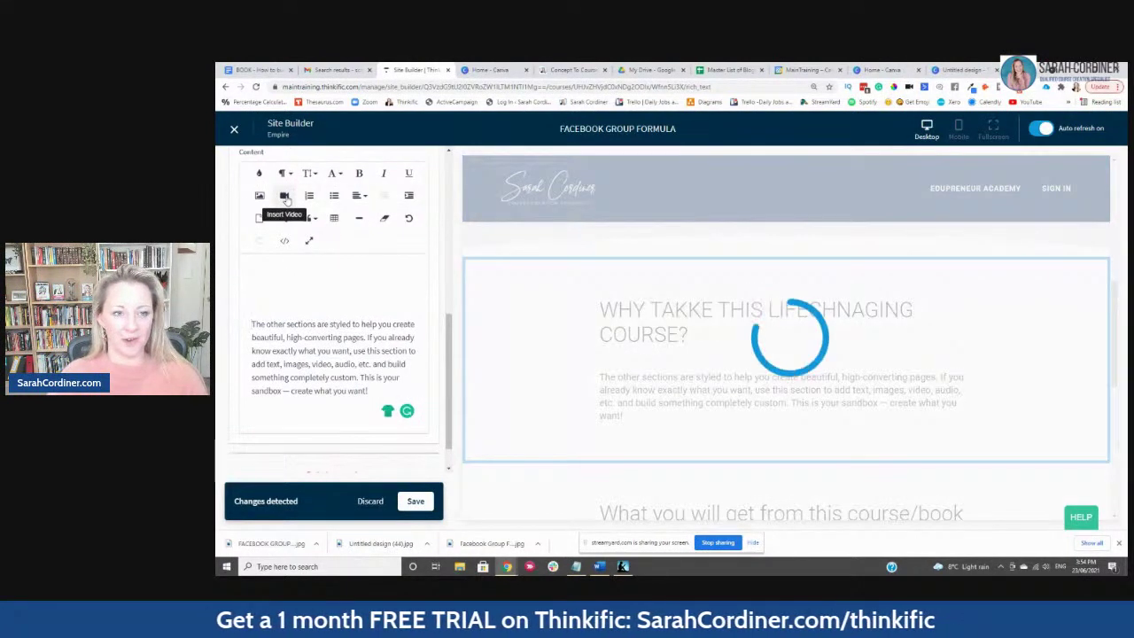
pyautogui.click(312, 275)
pyautogui.write('DSHFBGDHKASBVFASBVG')
pyautogui.press('Return')
pyautogui.write('VDXFJGBVDKJSBV')
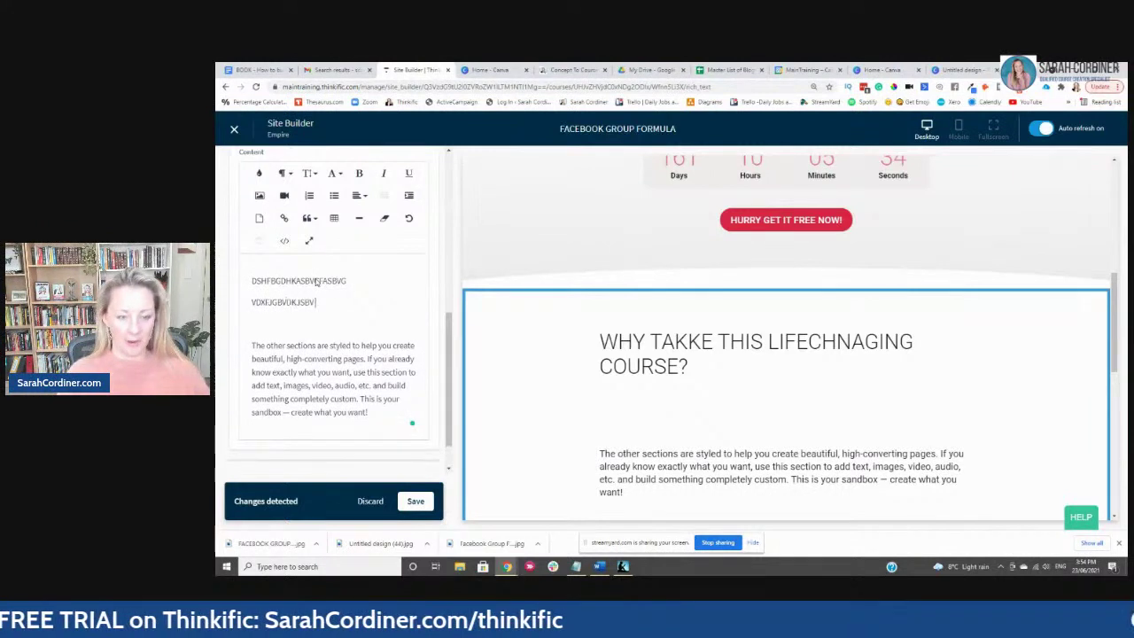
pyautogui.press('Return')
pyautogui.write('djgvbdjsbgvkldras')
pyautogui.press('Return')
pyautogui.write('fbhg')
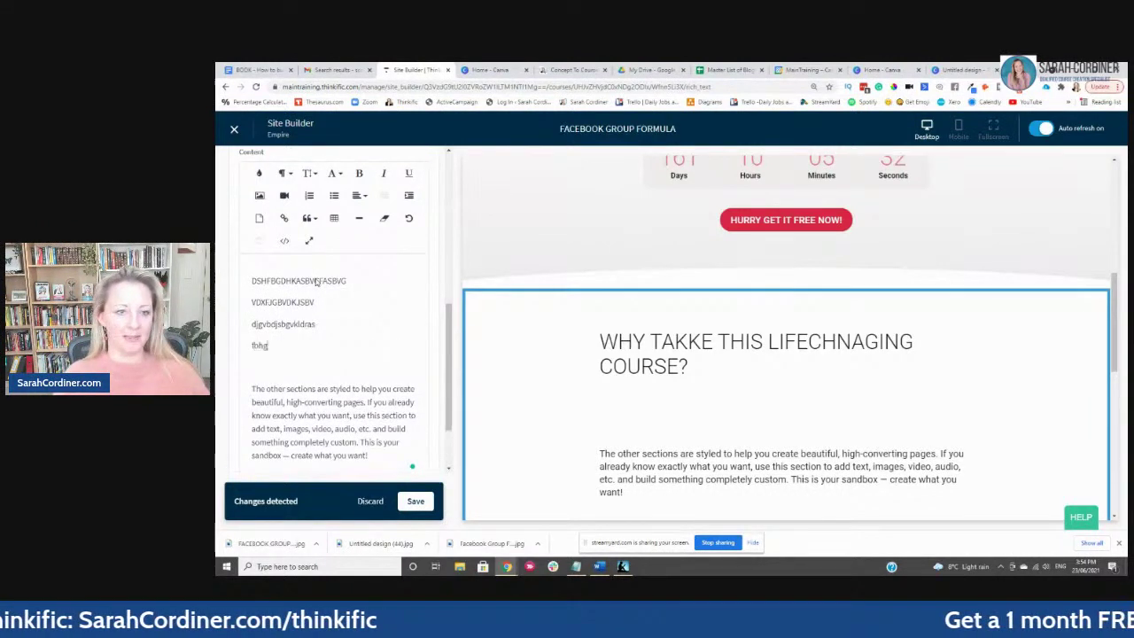
pyautogui.write('bchcgfshrtfhn')
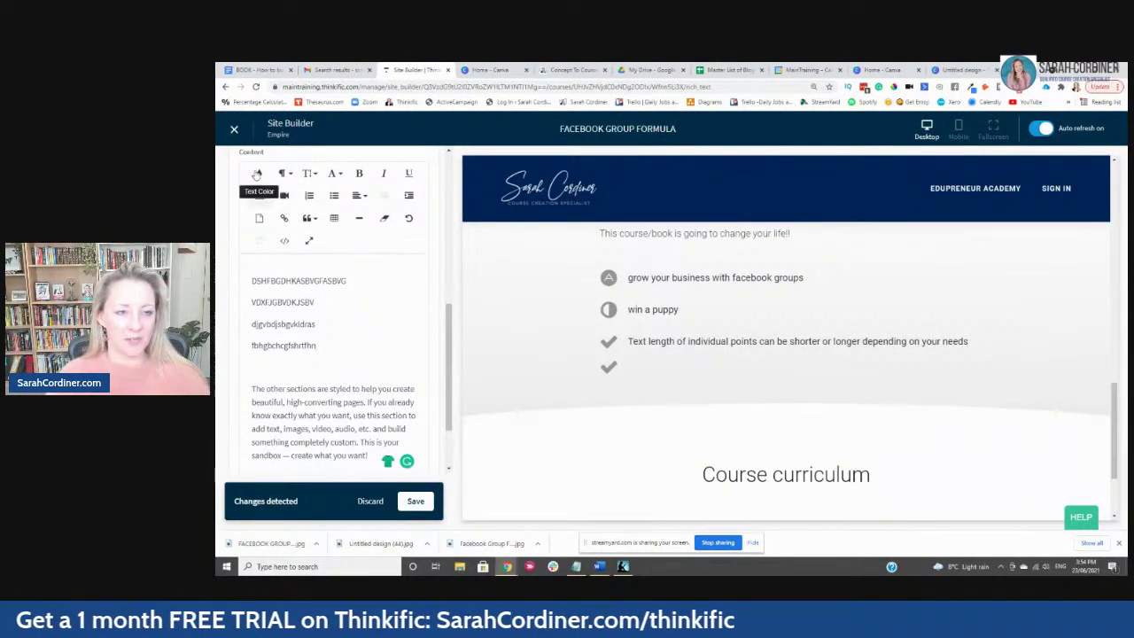
pyautogui.click(414, 501)
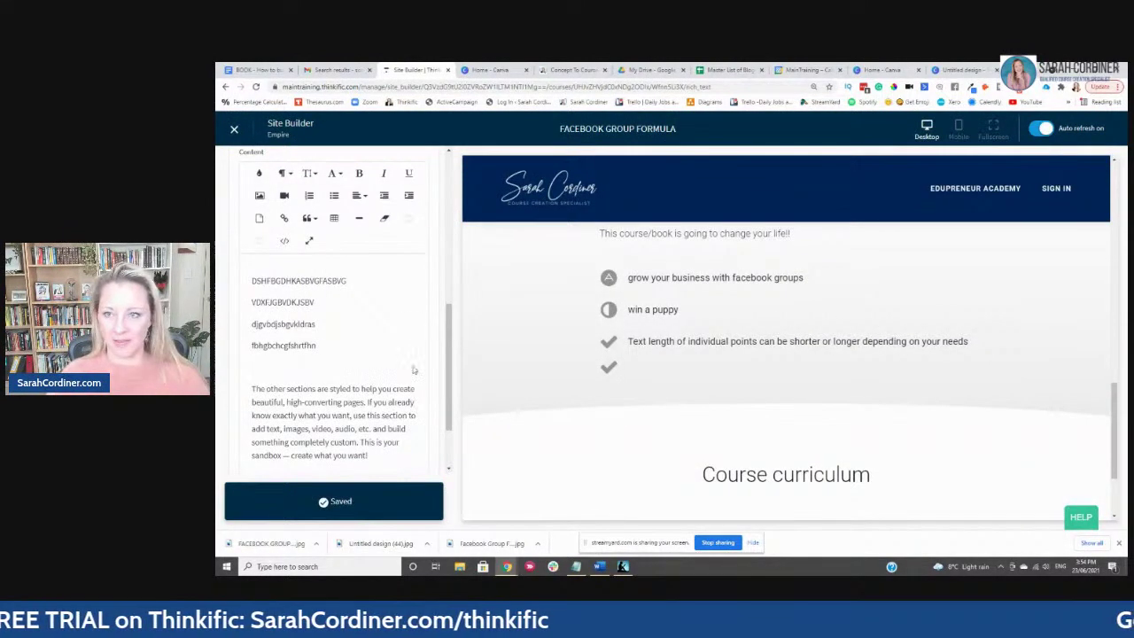
# Step: Return to the landing page's section list and look through the section types that can be added, leaving the list without adding one
pyautogui.scroll(3, 238, 218)
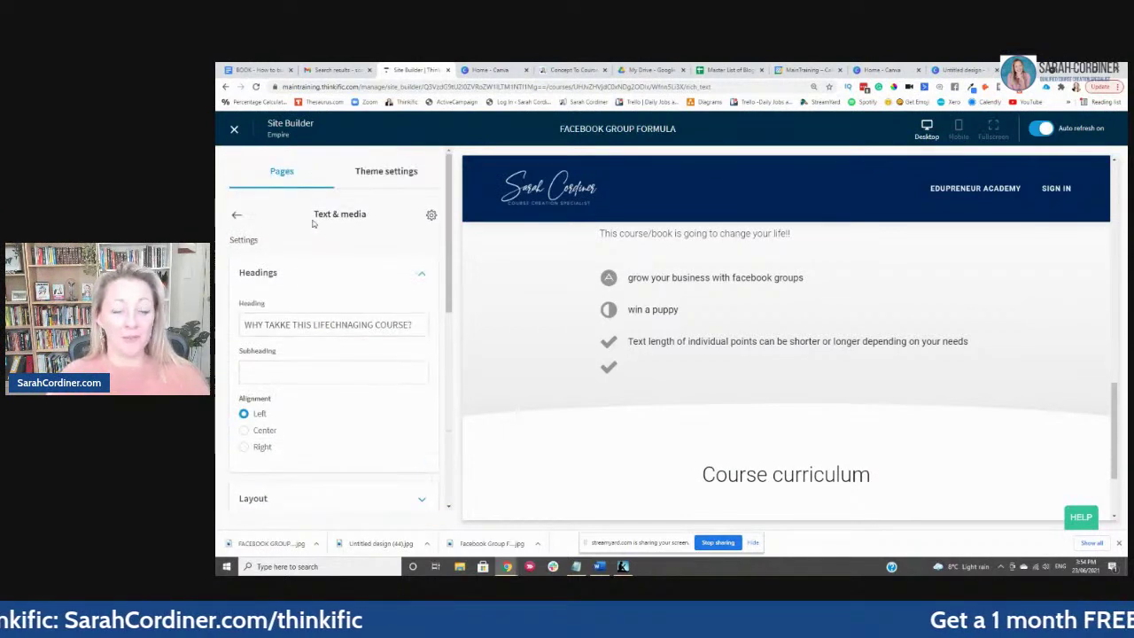
pyautogui.click(241, 220)
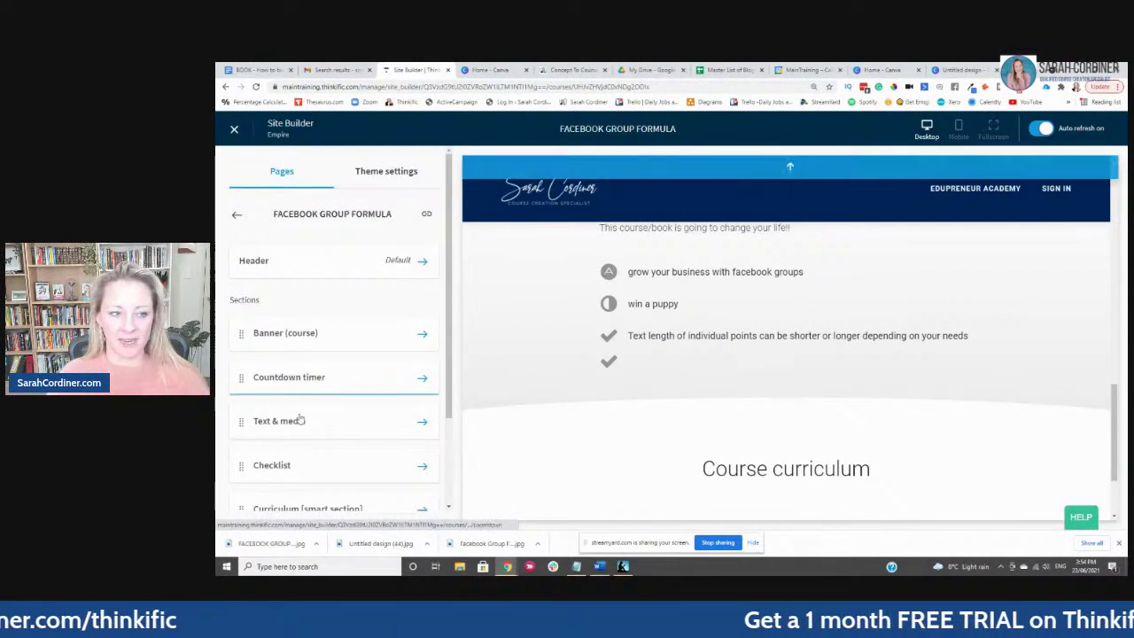
pyautogui.scroll(-3, 324, 369)
pyautogui.click(321, 432)
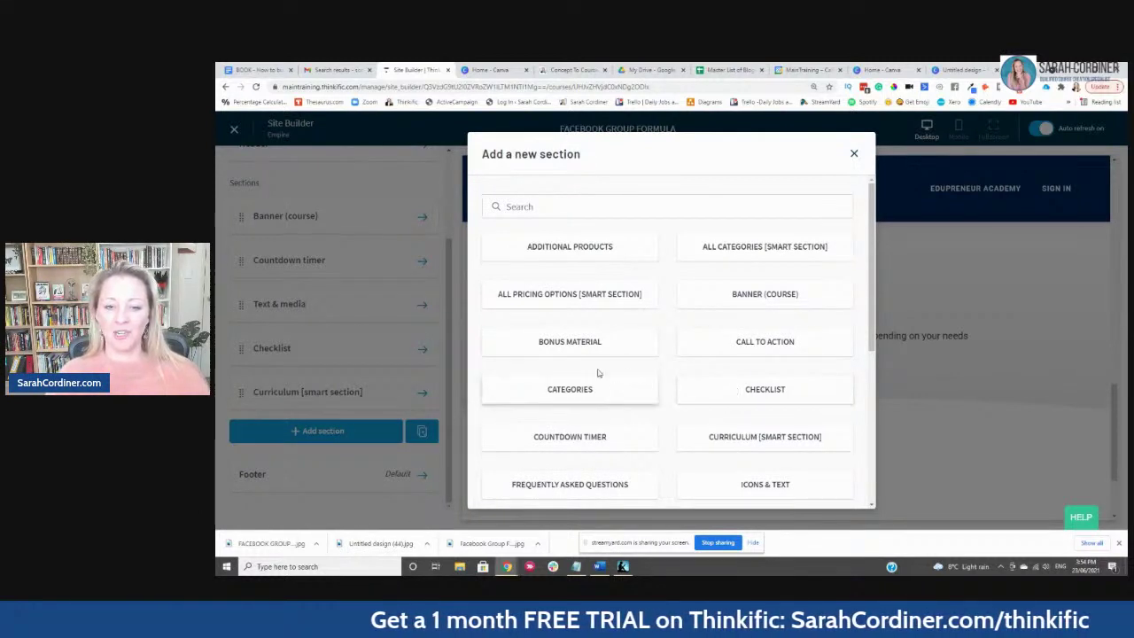
pyautogui.scroll(-1, 753, 362)
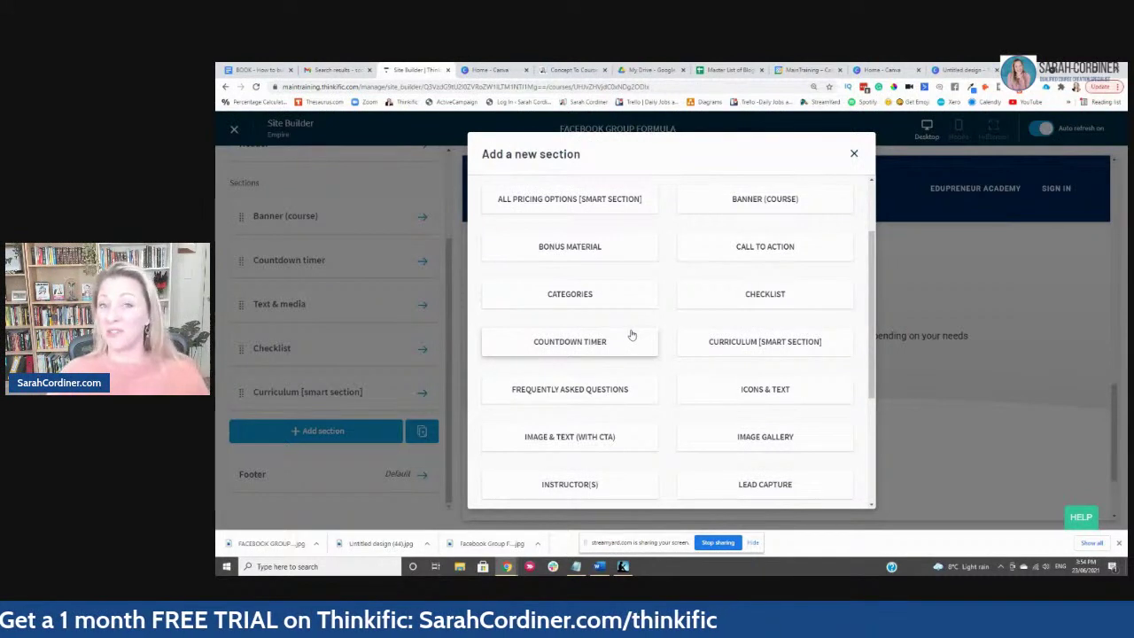
pyautogui.scroll(-3, 631, 333)
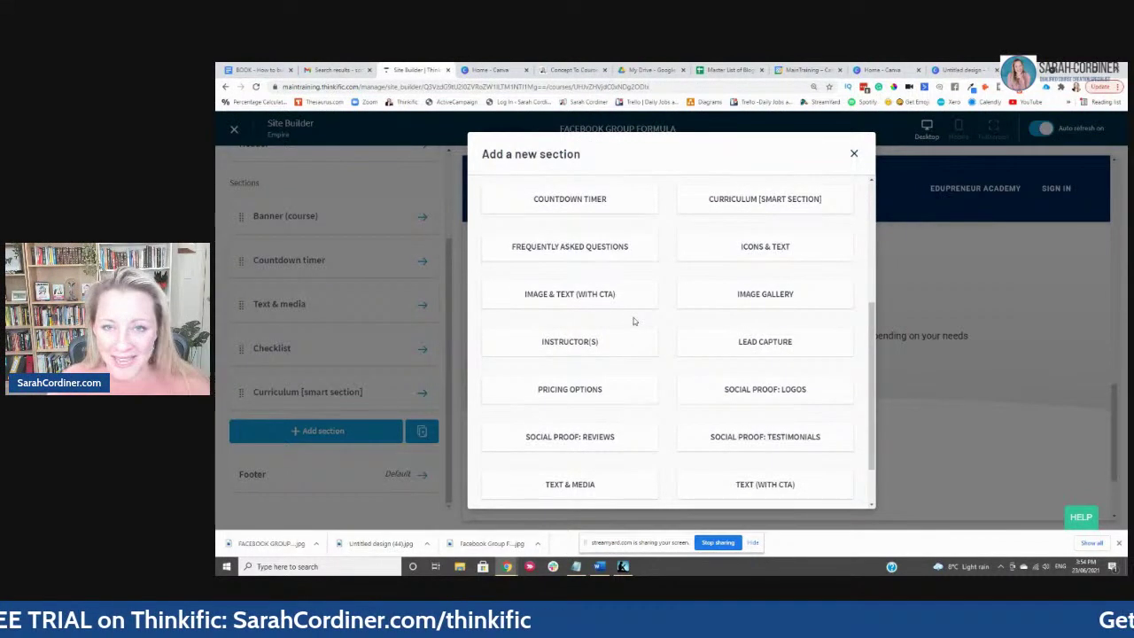
pyautogui.scroll(-2, 634, 321)
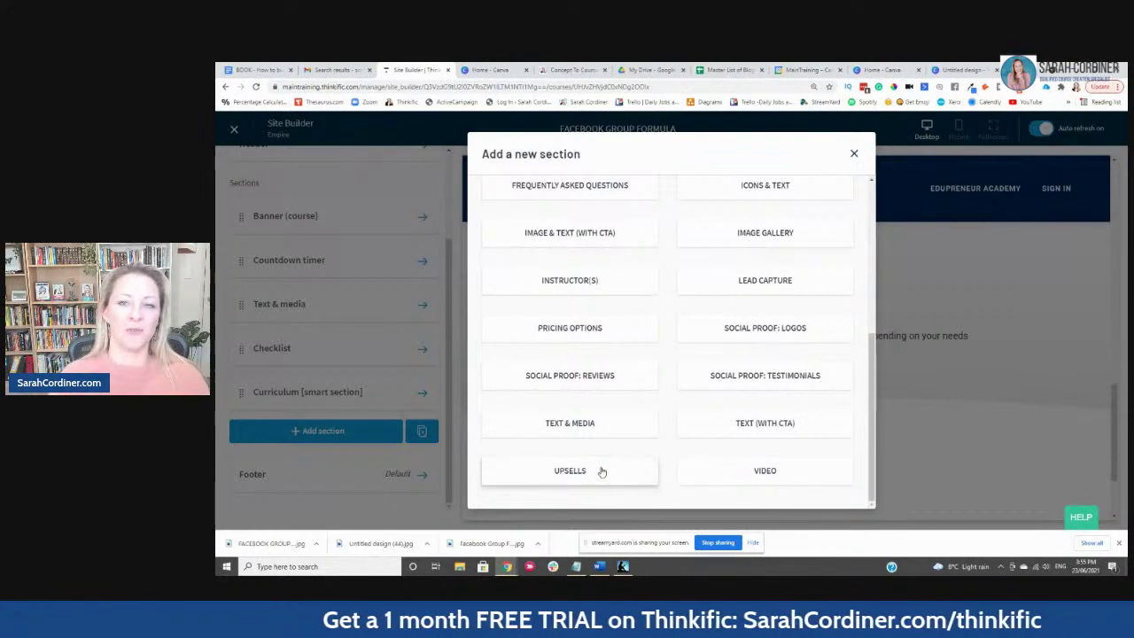
pyautogui.click(853, 153)
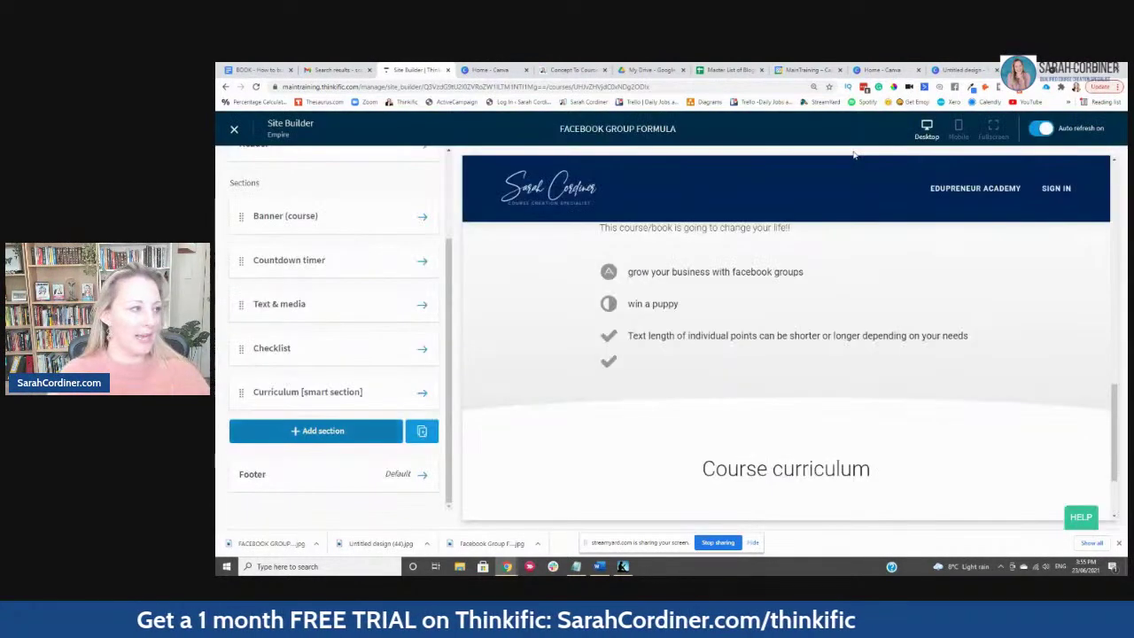
# Step: Preview the landing page in the mobile layout and check its banner, countdown timer and text sections
pyautogui.scroll(10, 688, 303)
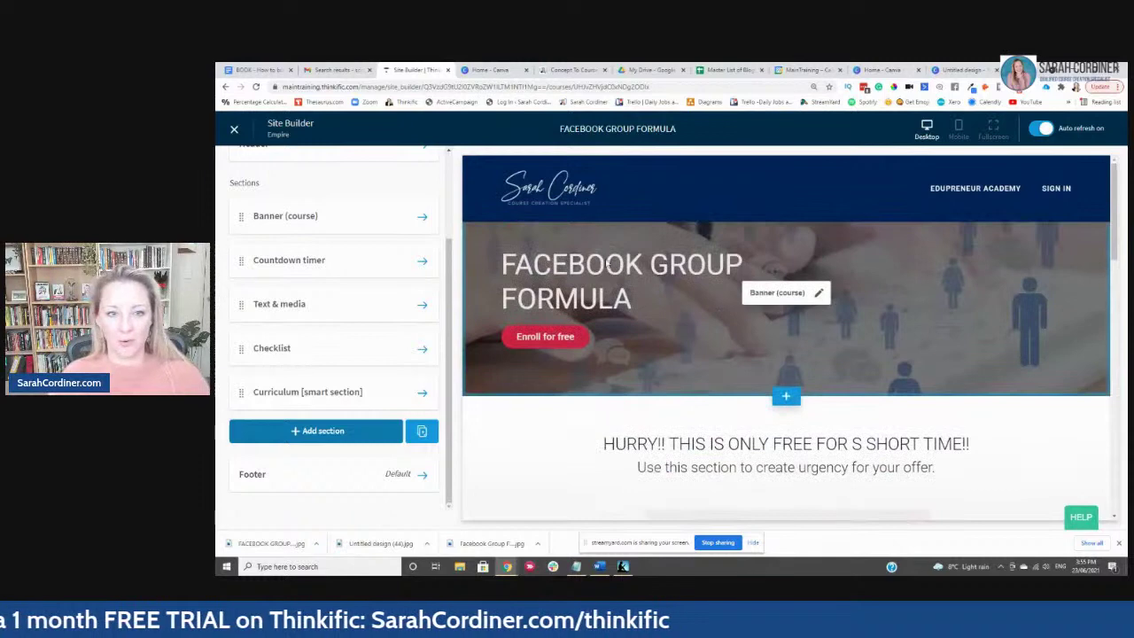
pyautogui.click(958, 128)
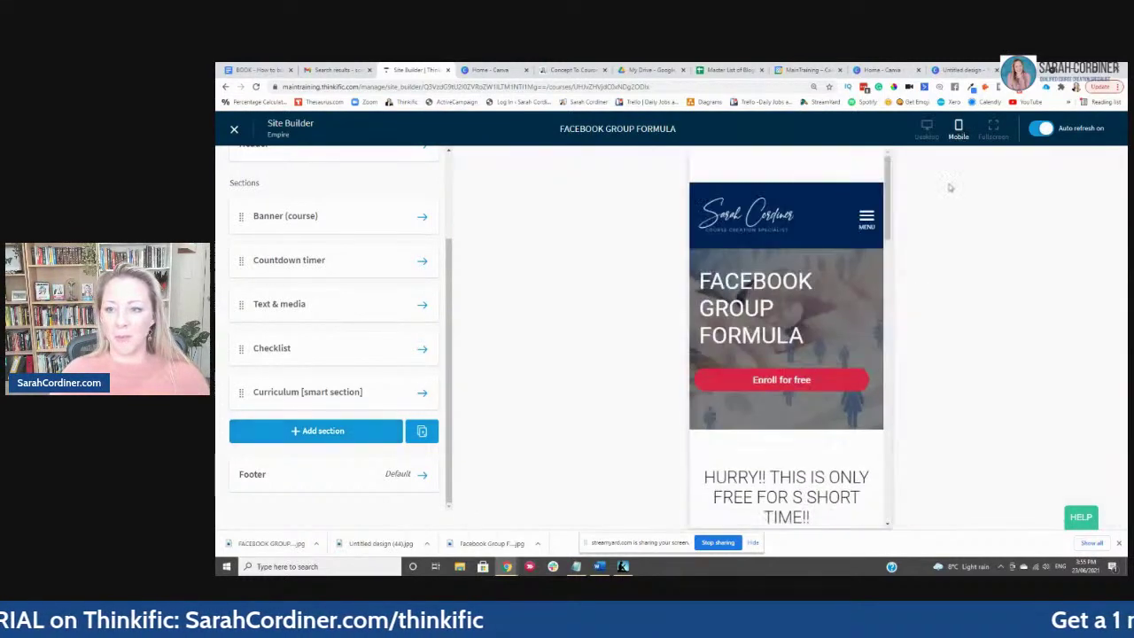
pyautogui.scroll(-10, 822, 266)
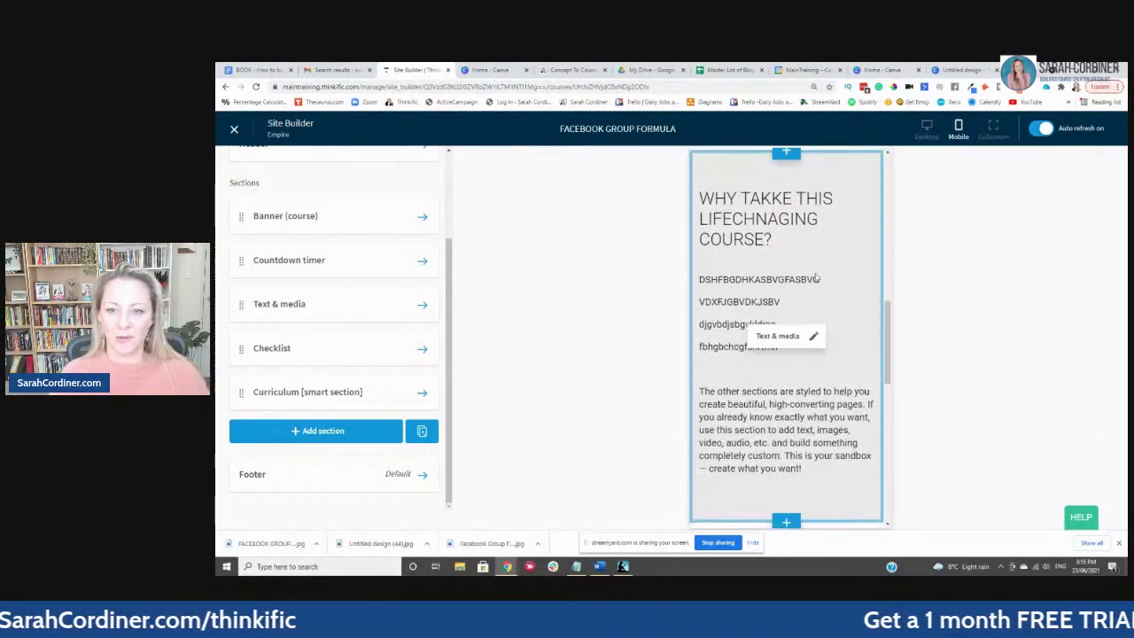
pyautogui.scroll(-5, 816, 280)
pyautogui.scroll(15, 815, 280)
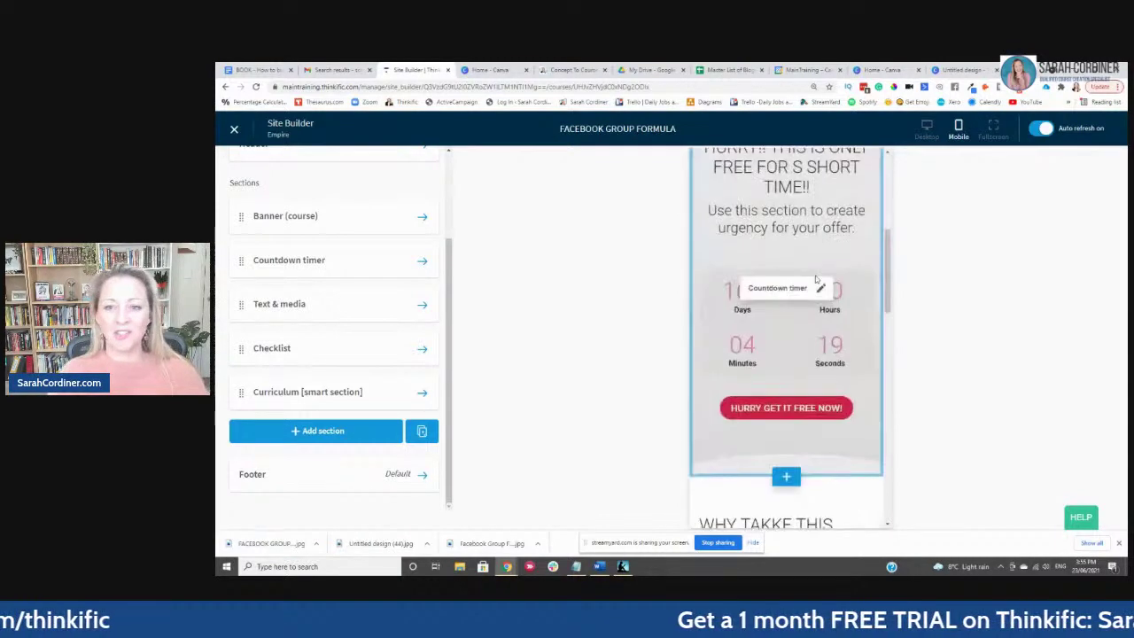
pyautogui.scroll(2, 816, 280)
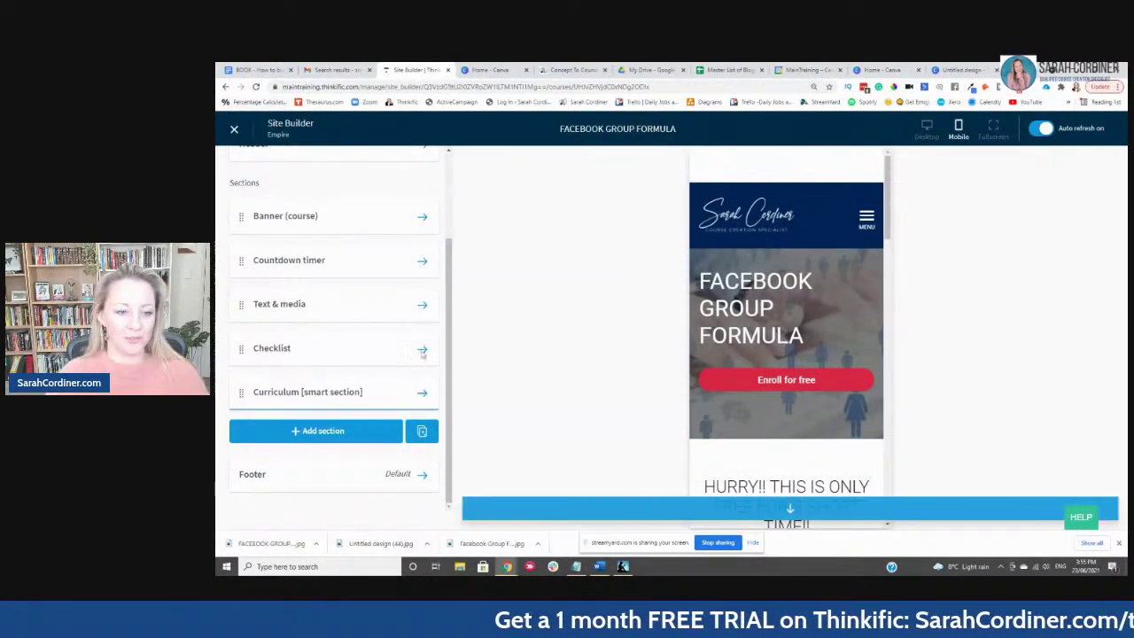
pyautogui.scroll(-3, 823, 271)
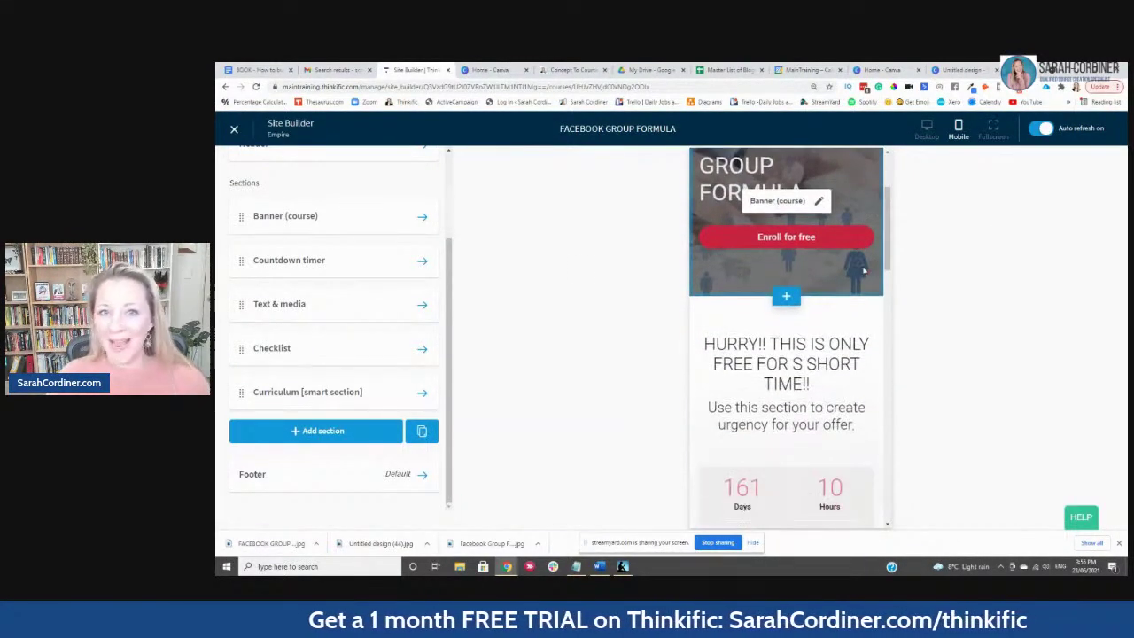
pyautogui.scroll(3, 866, 262)
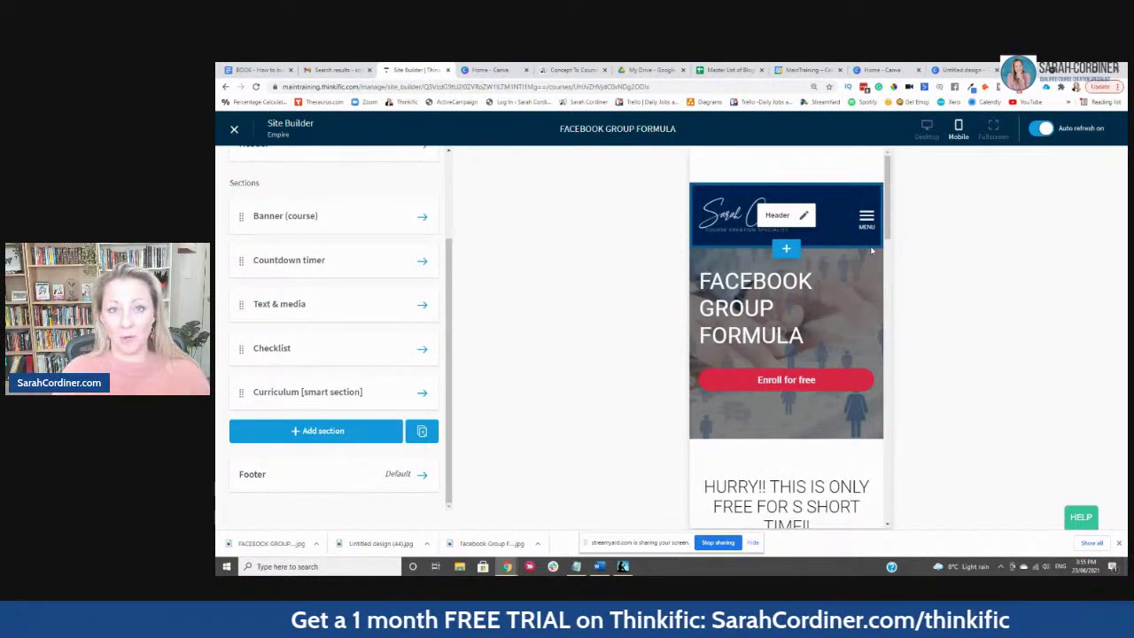
pyautogui.scroll(-4, 872, 252)
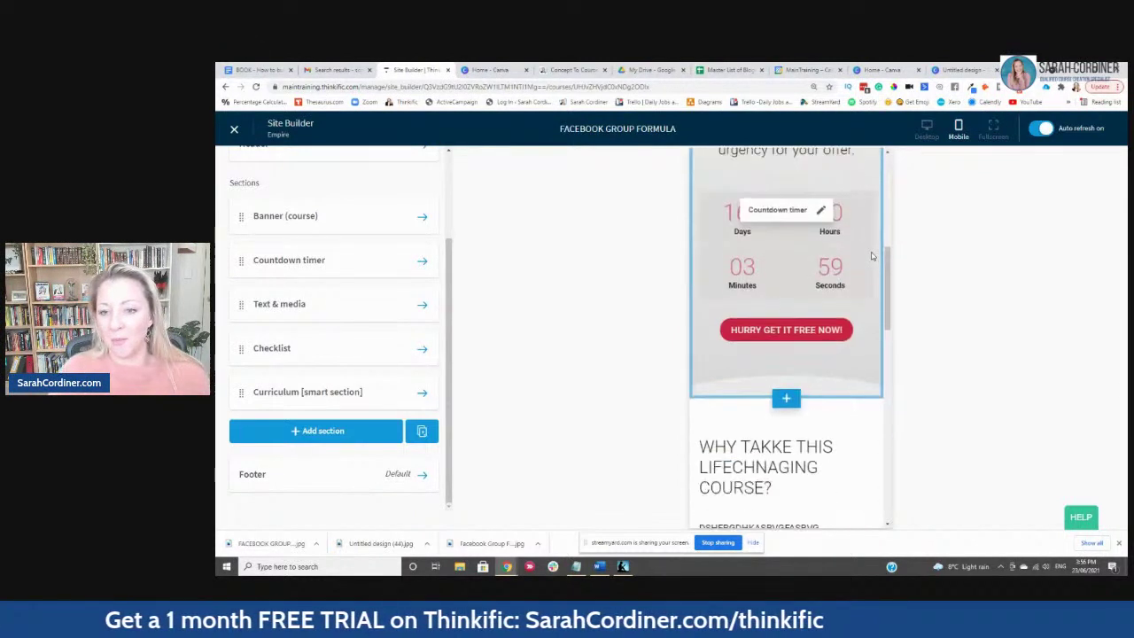
pyautogui.scroll(4, 871, 256)
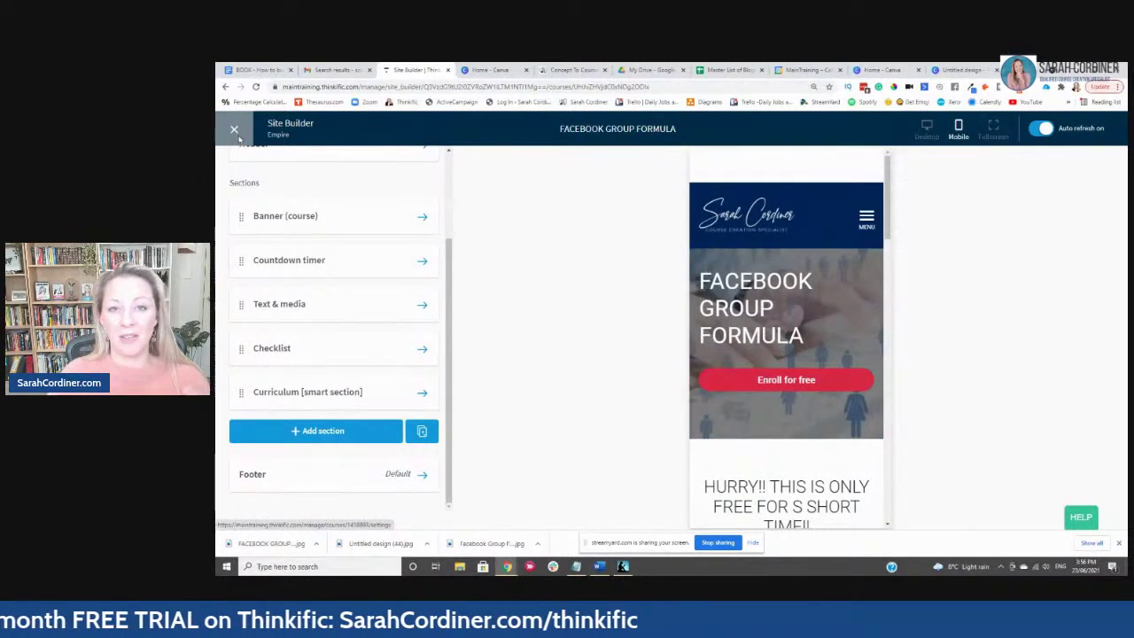
# Step: Leave the Site Builder and open the course's primary pricing options
pyautogui.click(235, 133)
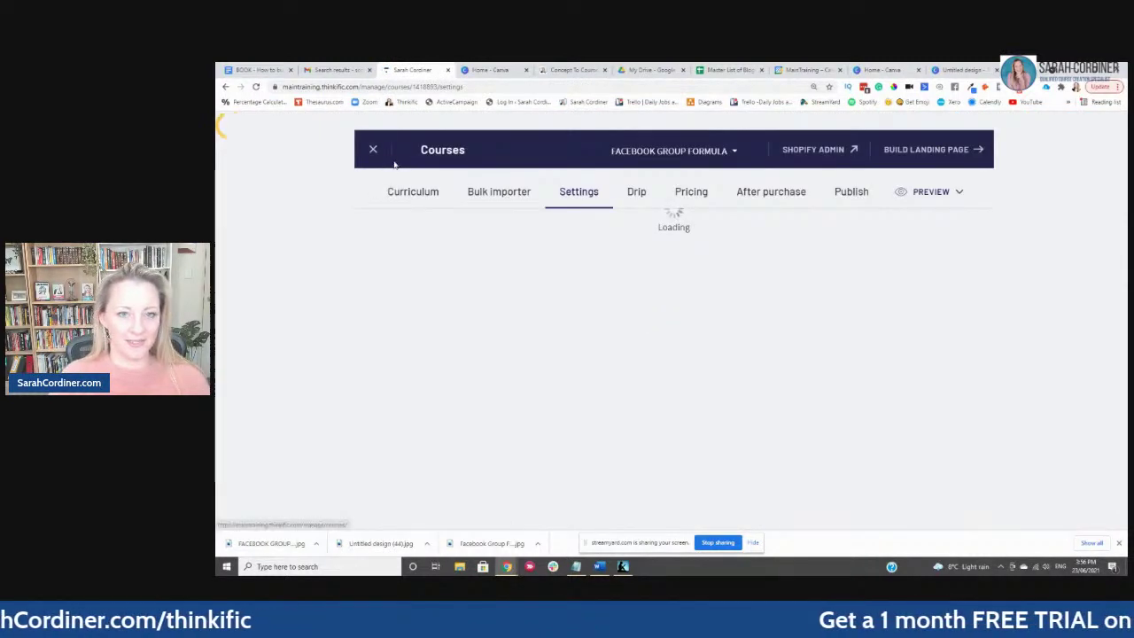
pyautogui.click(556, 174)
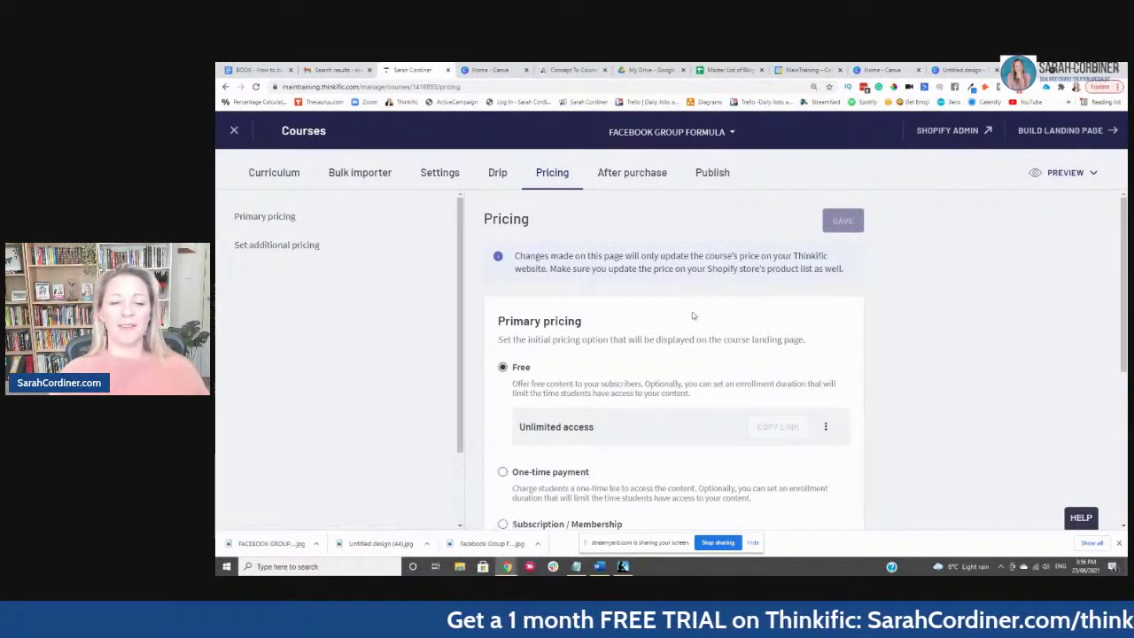
pyautogui.scroll(-1, 673, 301)
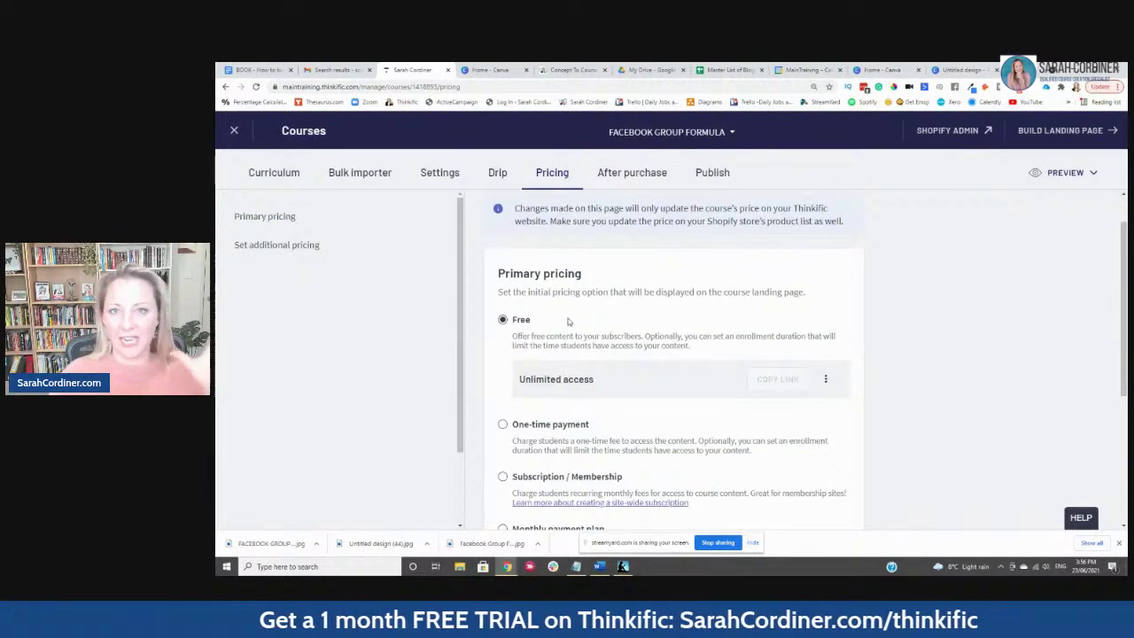
pyautogui.scroll(-2, 541, 319)
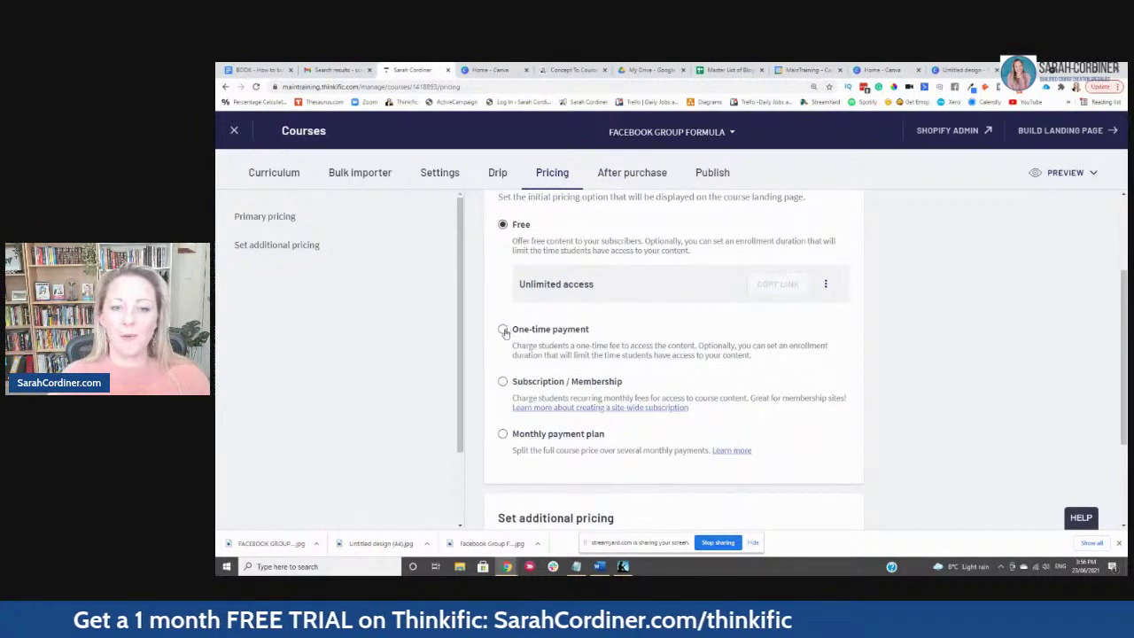
# Step: Set the primary pricing to a one-time payment of $5
pyautogui.click(503, 327)
pyautogui.click(552, 343)
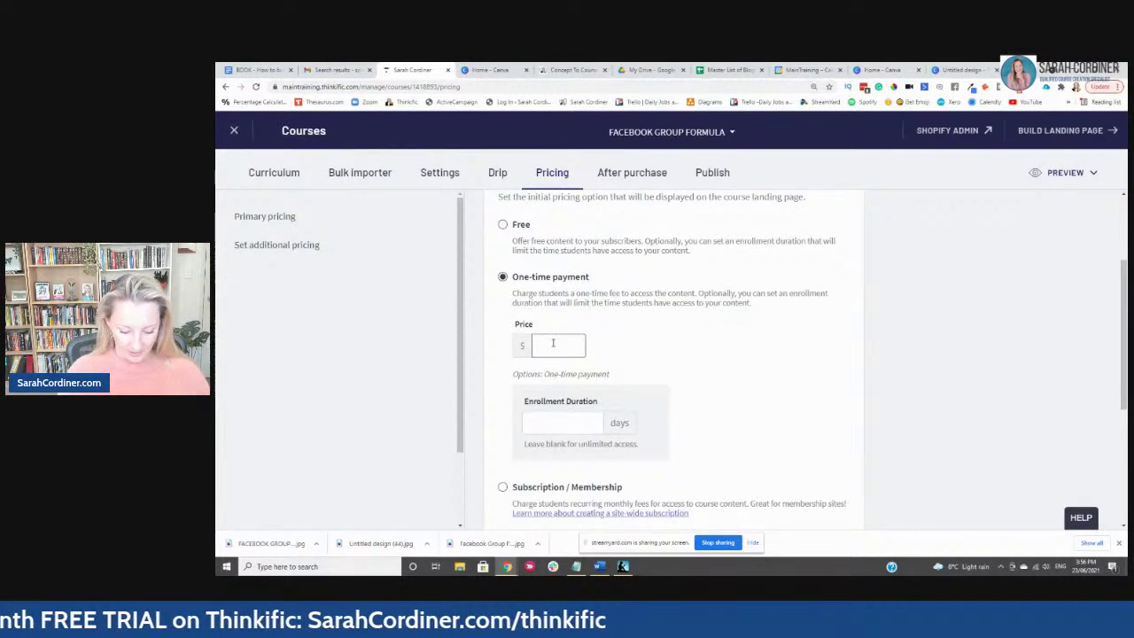
pyautogui.write('5')
pyautogui.click(635, 337)
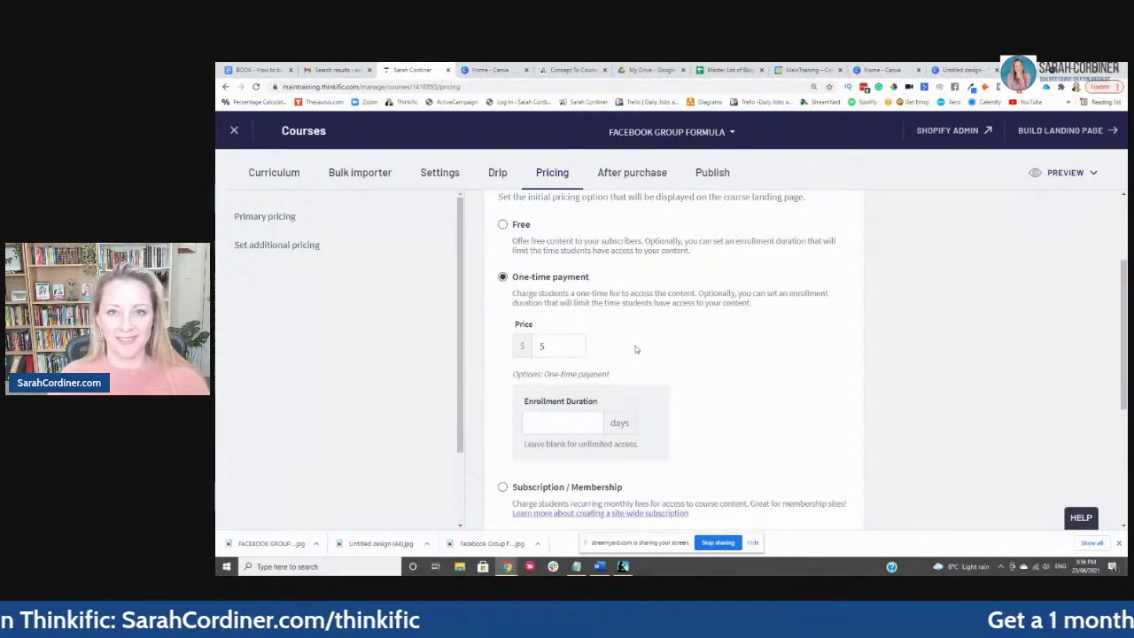
# Step: Set the primary pricing to Subscription / Membership at $47 paid every 1 month
pyautogui.scroll(-2, 635, 341)
pyautogui.scroll(-1, 583, 374)
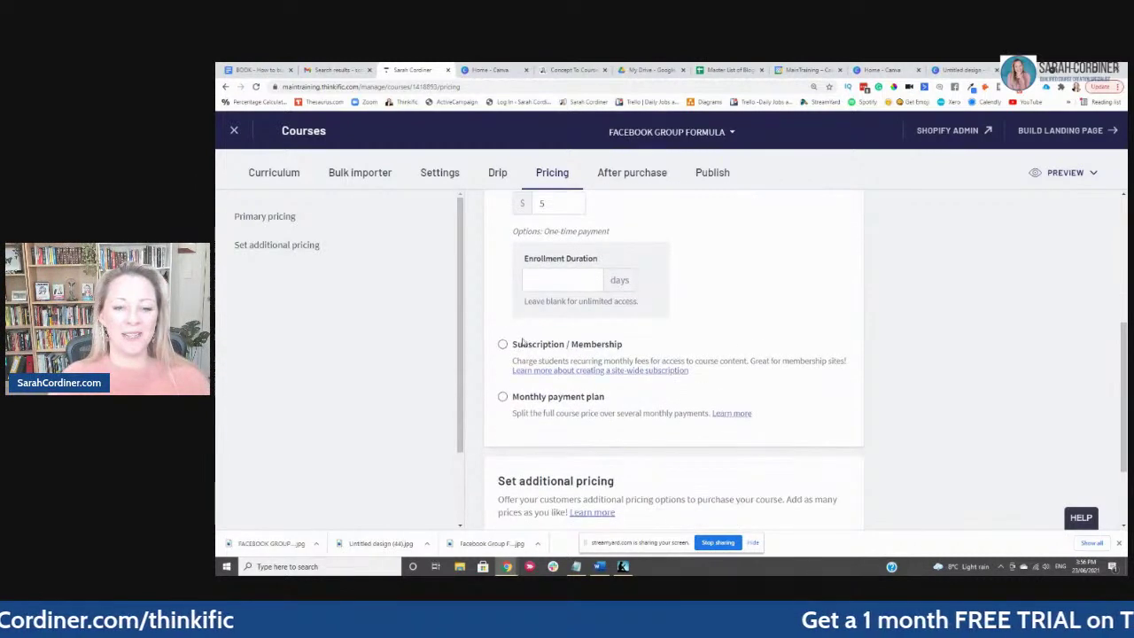
pyautogui.click(503, 345)
pyautogui.scroll(1, 570, 283)
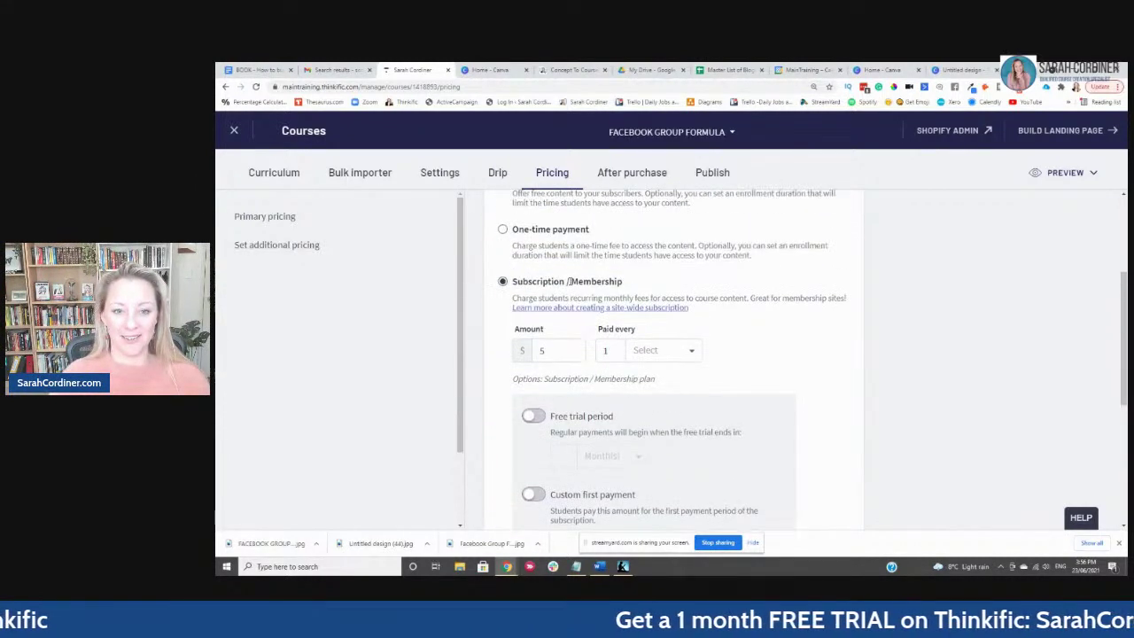
pyautogui.click(558, 307)
pyautogui.press('BackSpace')
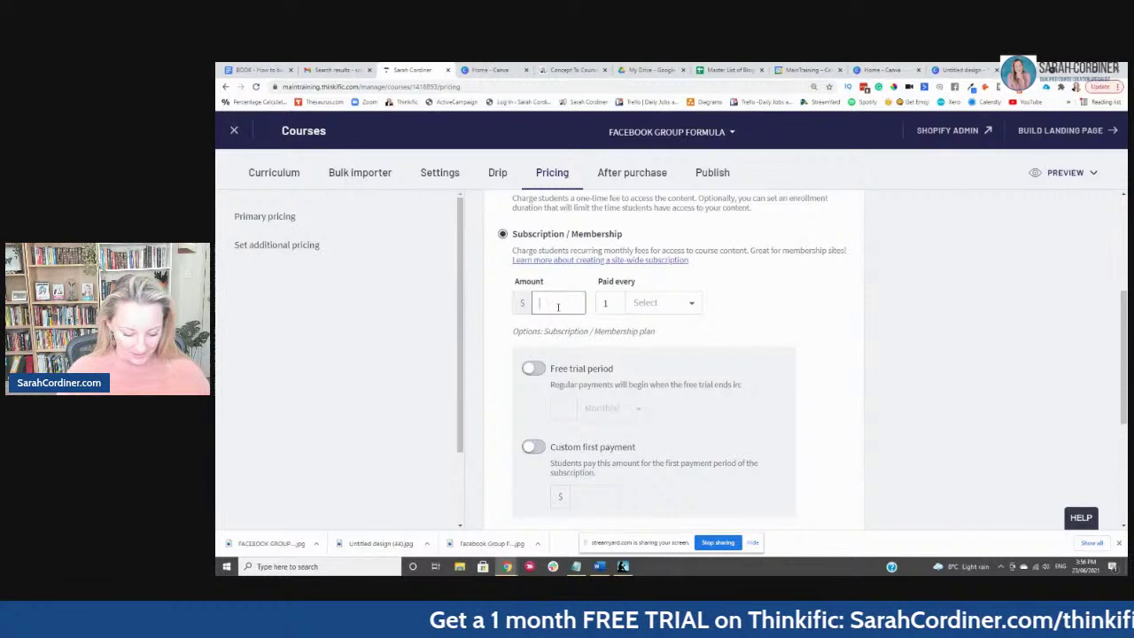
pyautogui.write('47')
pyautogui.click(660, 302)
pyautogui.click(651, 332)
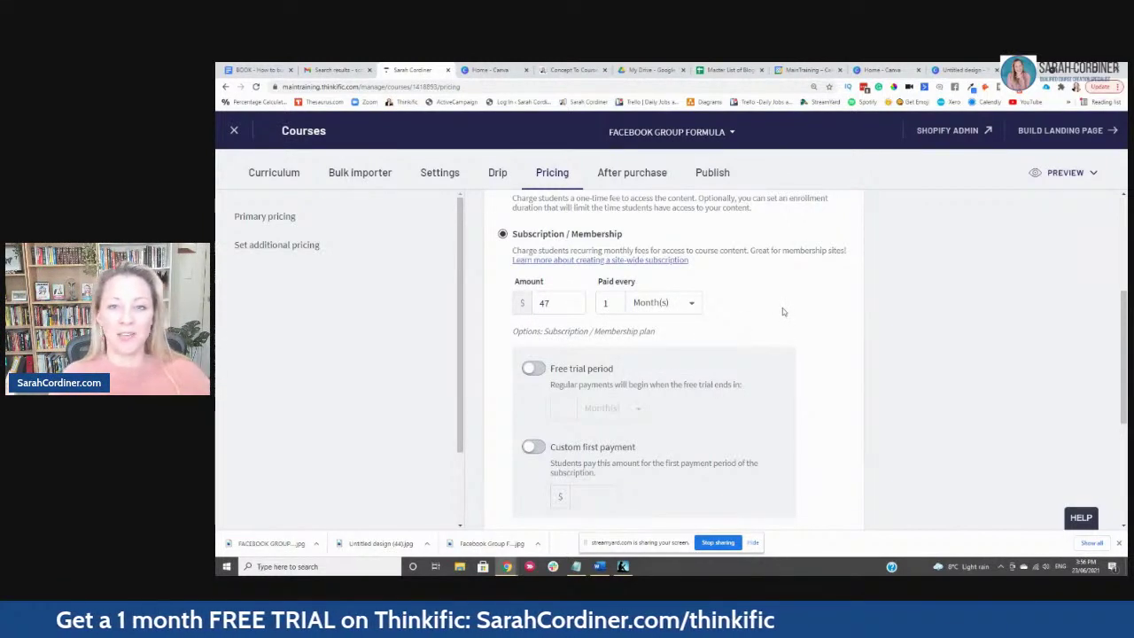
# Step: Try a free trial period of 1 month on the subscription, then turn the trial back off
pyautogui.scroll(-2, 543, 288)
pyautogui.click(536, 274)
pyautogui.click(566, 315)
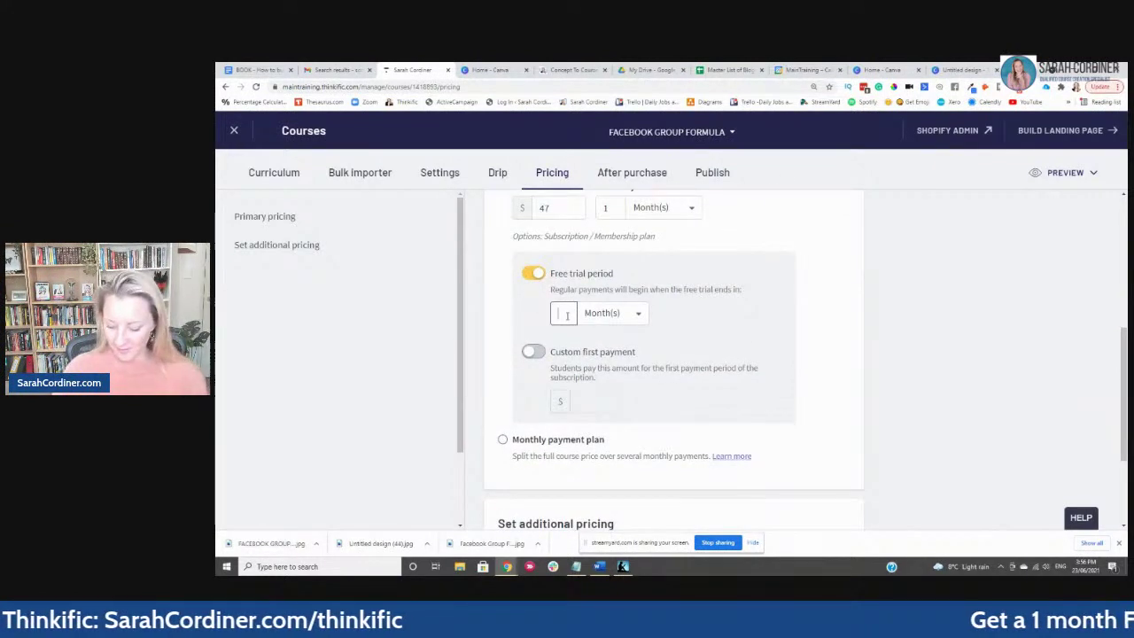
pyautogui.click(705, 313)
pyautogui.click(533, 274)
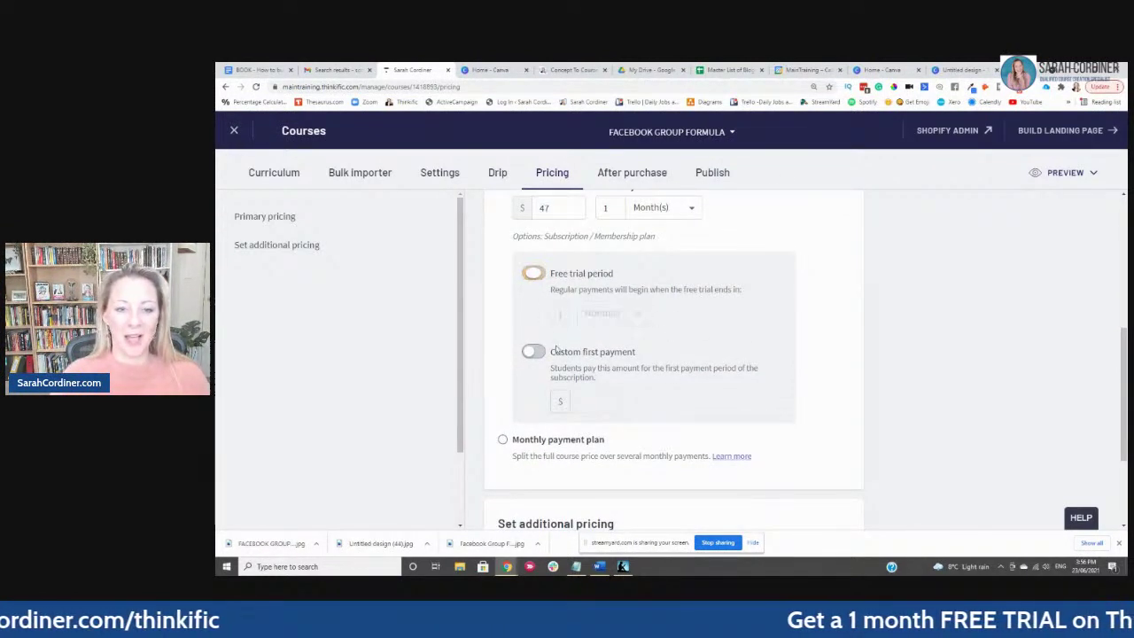
# Step: Try a custom first payment of $1 on the subscription and disable that option again
pyautogui.scroll(1, 536, 337)
pyautogui.click(533, 399)
pyautogui.click(587, 447)
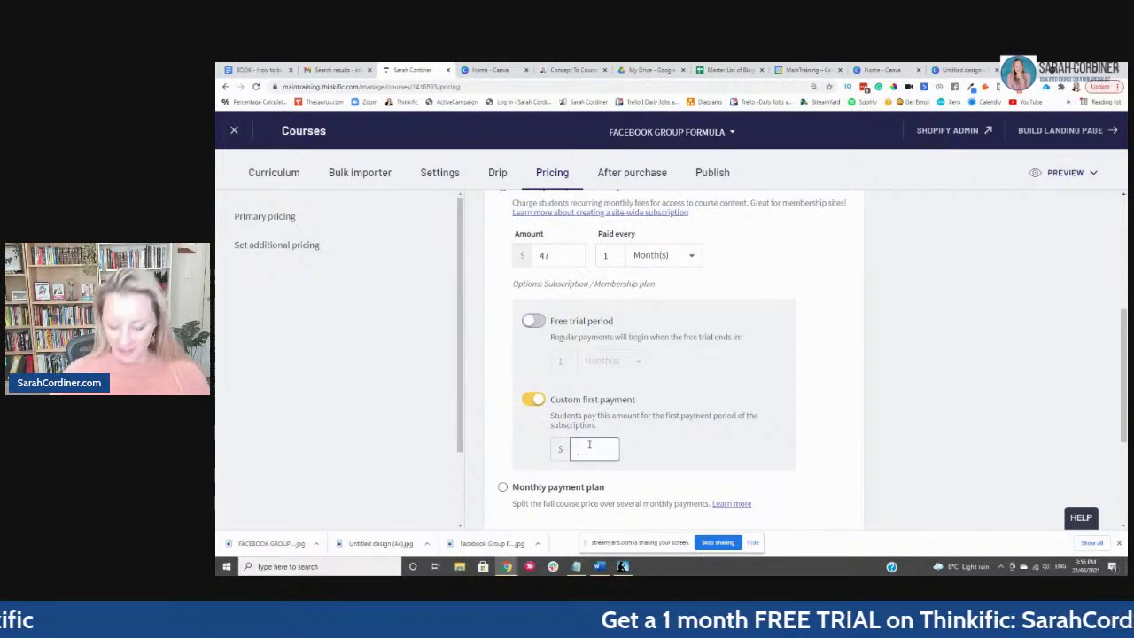
pyautogui.click(645, 441)
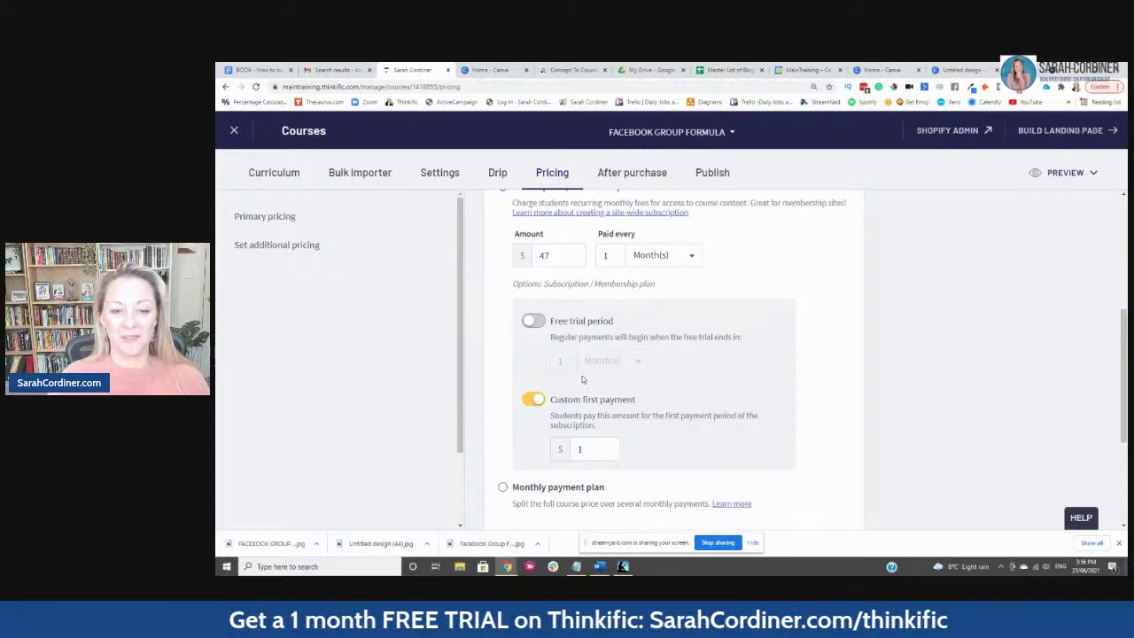
pyautogui.click(592, 449)
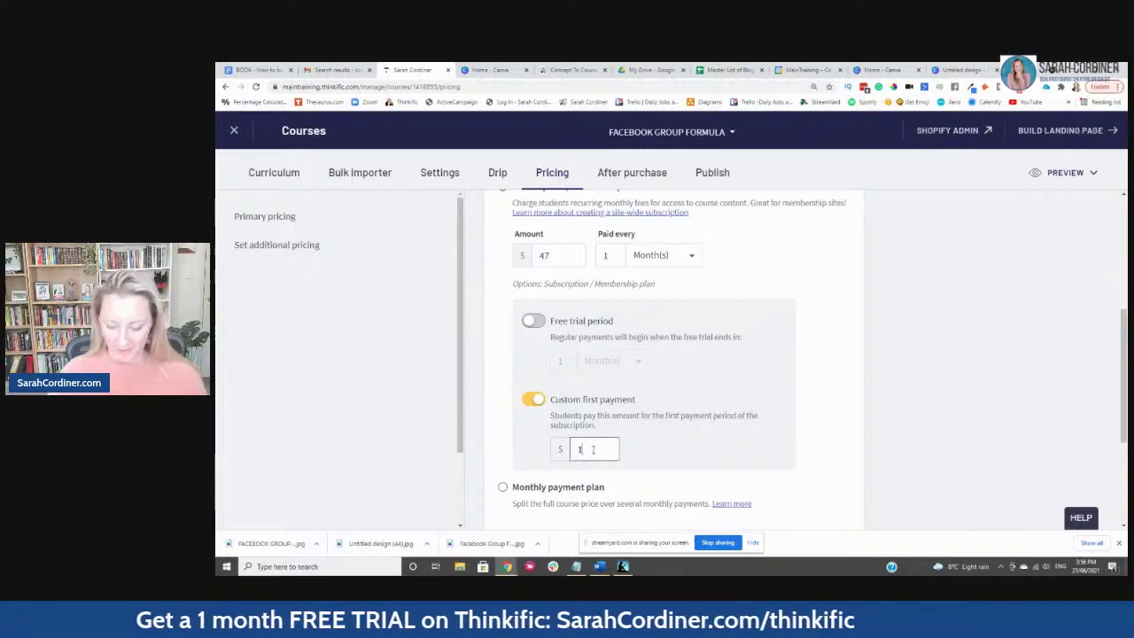
pyautogui.click(533, 399)
# Step: Try a monthly payment plan of $500 per payment over 3 total months as the primary pricing
pyautogui.scroll(1, 656, 393)
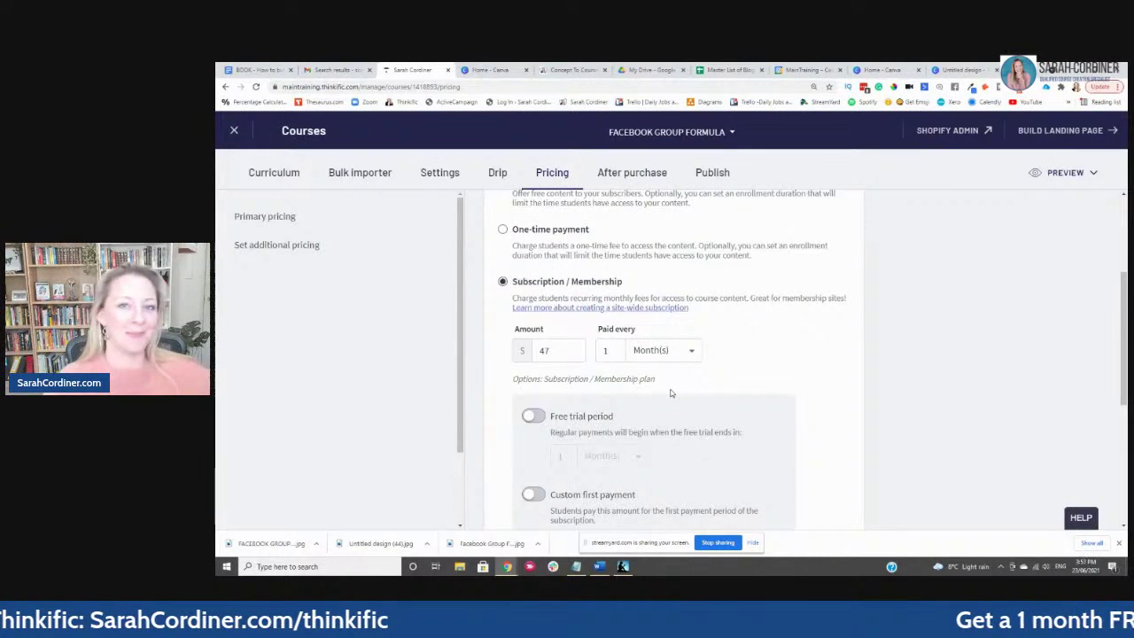
pyautogui.scroll(1, 548, 350)
pyautogui.scroll(-4, 548, 353)
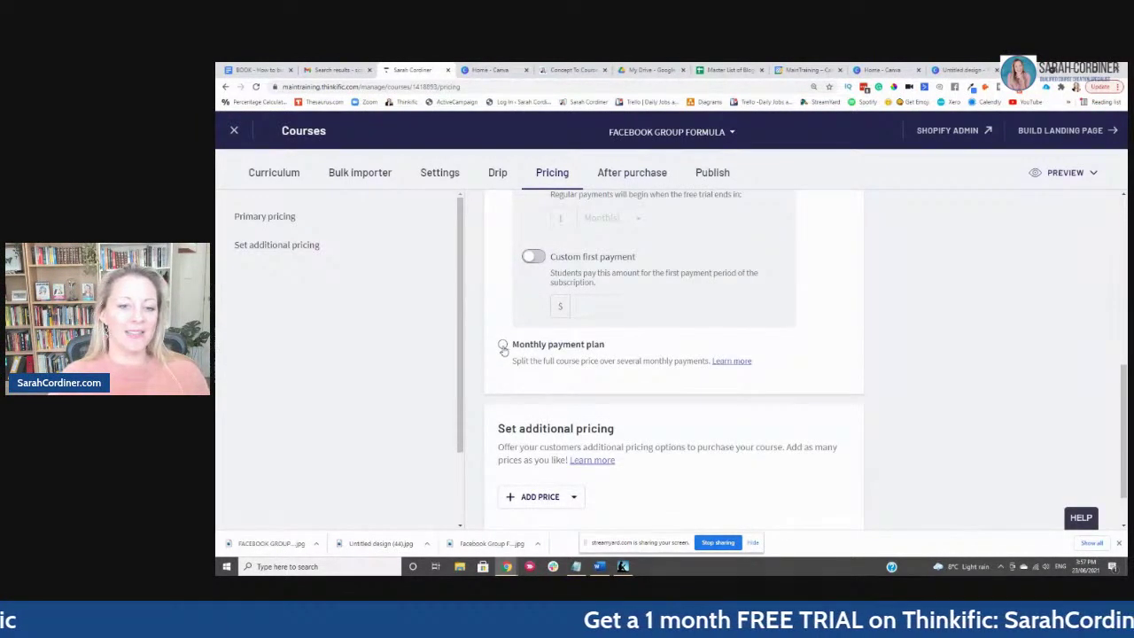
pyautogui.click(502, 345)
pyautogui.scroll(2, 513, 350)
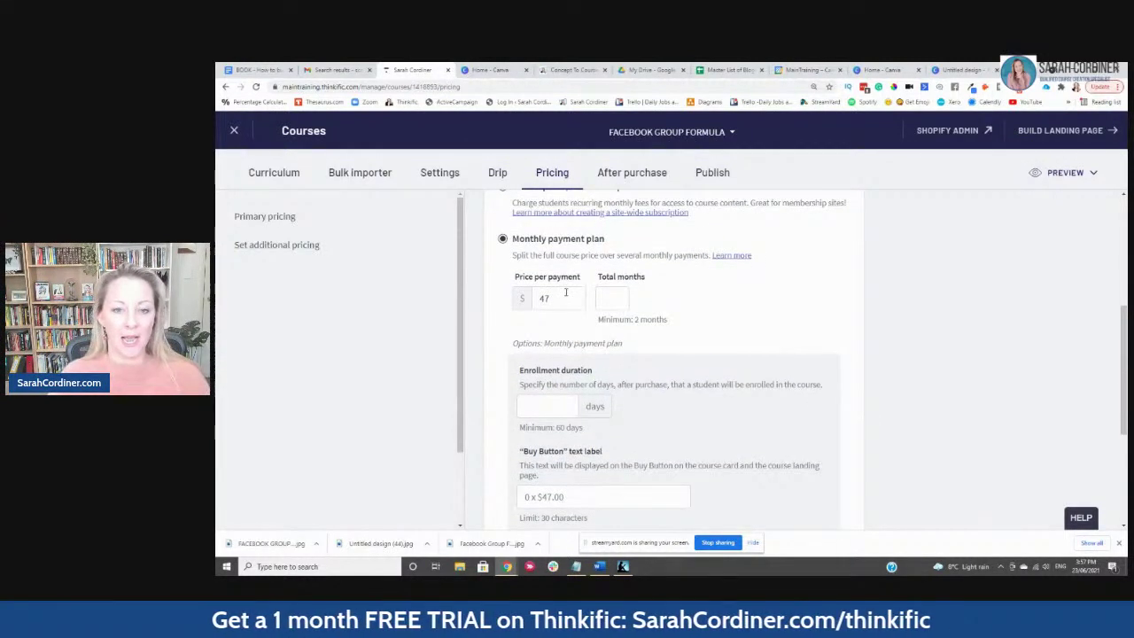
pyautogui.click(567, 299)
pyautogui.press('BackSpace')
pyautogui.press('BackSpace')
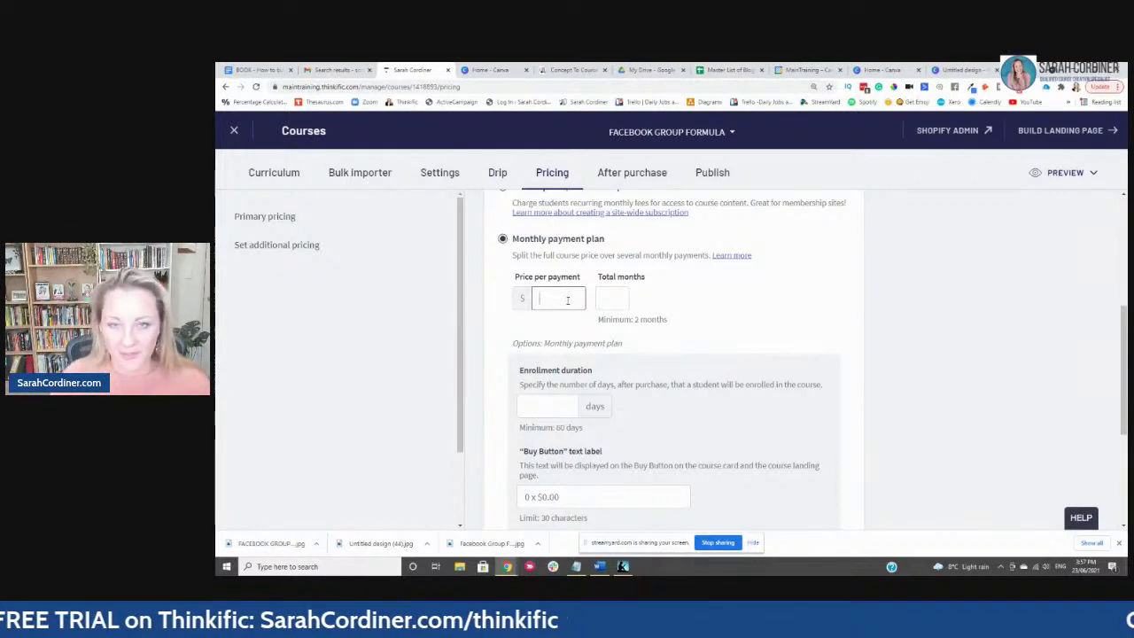
pyautogui.write('500')
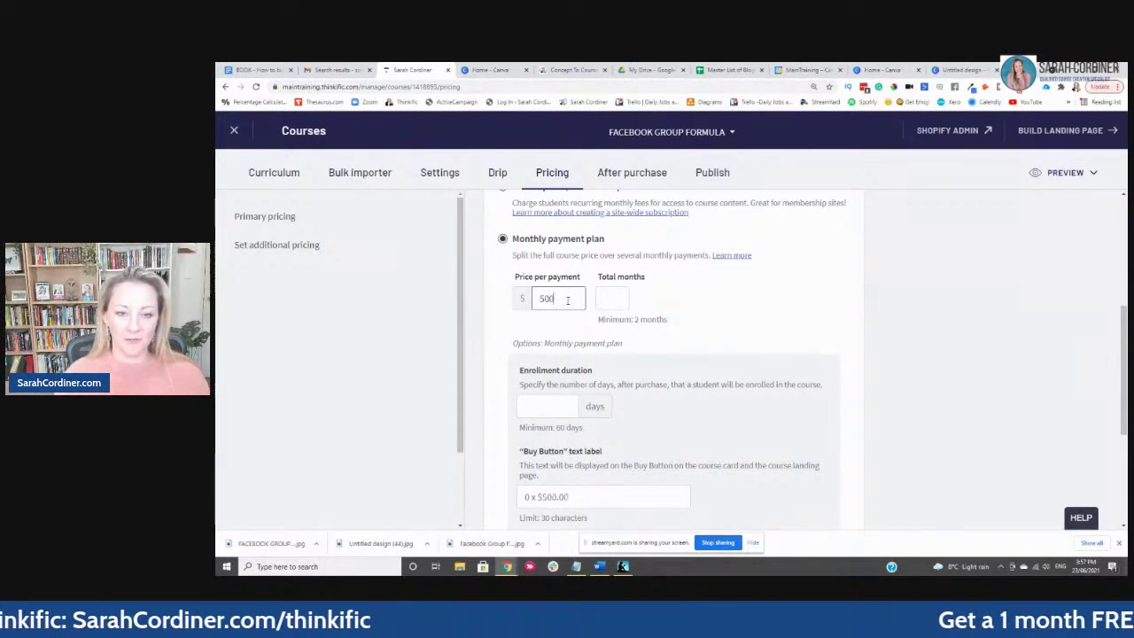
pyautogui.click(606, 299)
pyautogui.write('3')
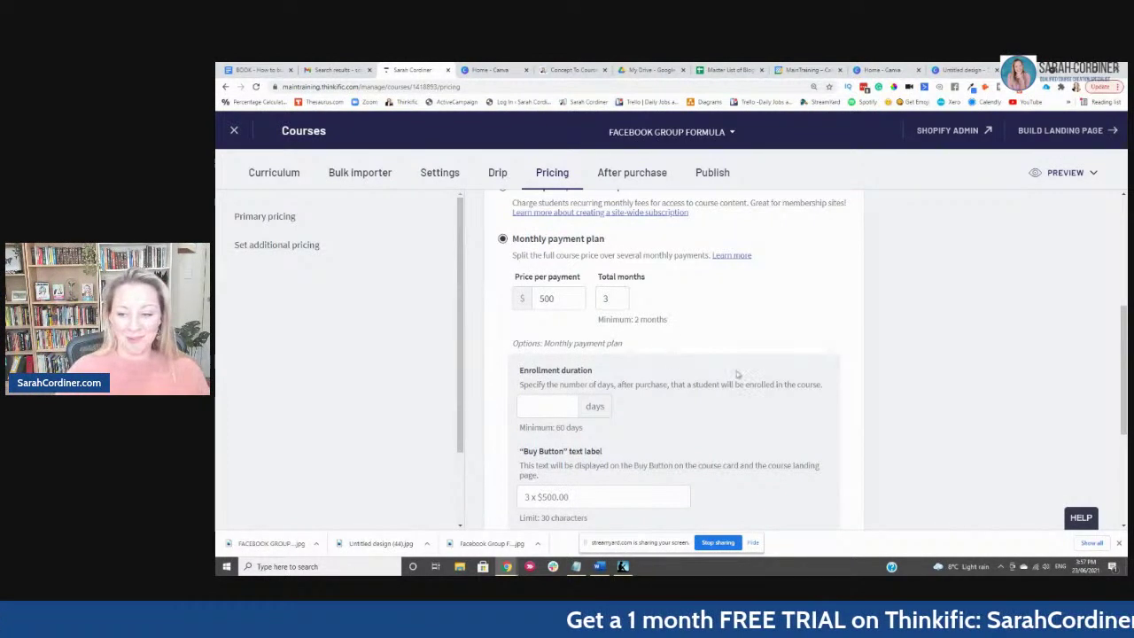
pyautogui.scroll(-2, 726, 296)
pyautogui.scroll(3, 736, 374)
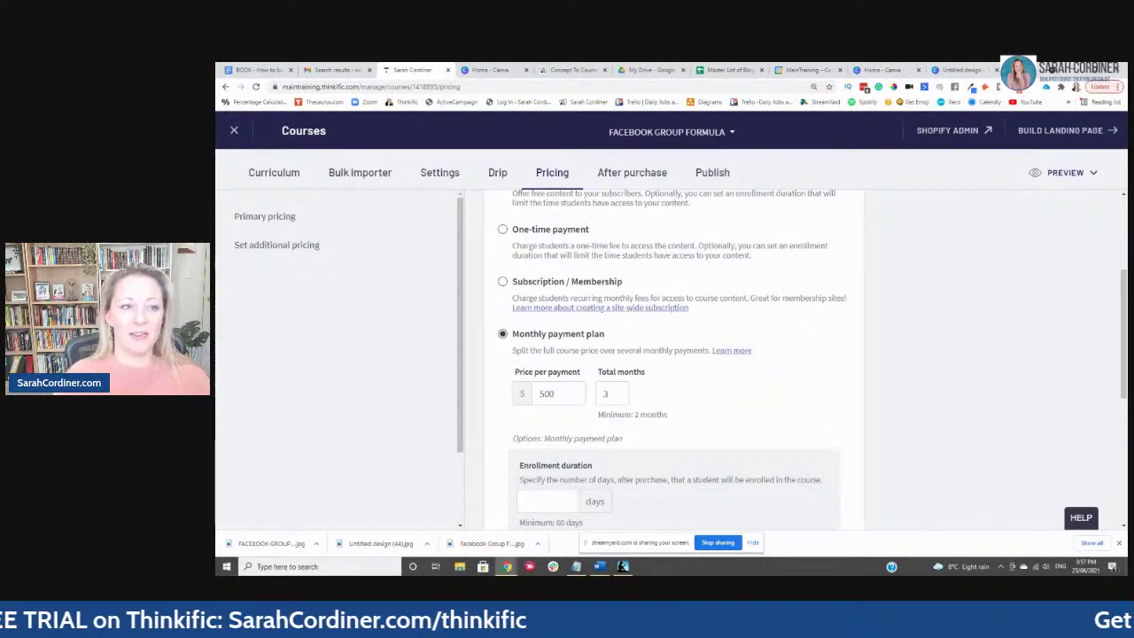
# Step: Discard the unsaved pricing changes, return to the curriculum and start a new Live lesson in Module 1 to examine its Zoom setup
pyautogui.click(272, 173)
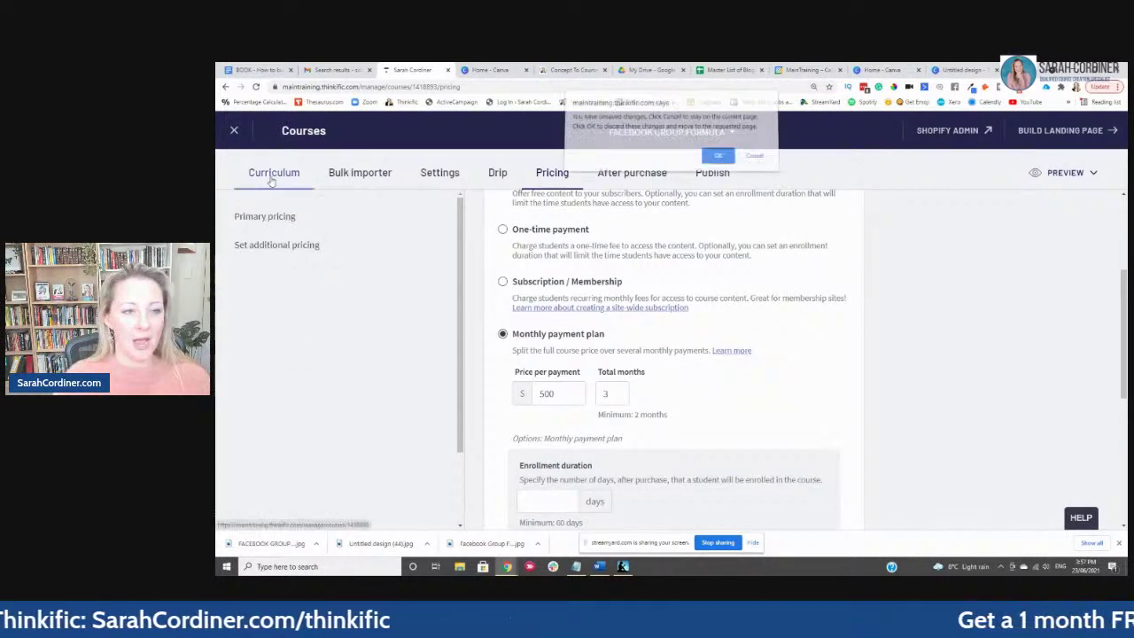
pyautogui.click(717, 159)
pyautogui.click(285, 281)
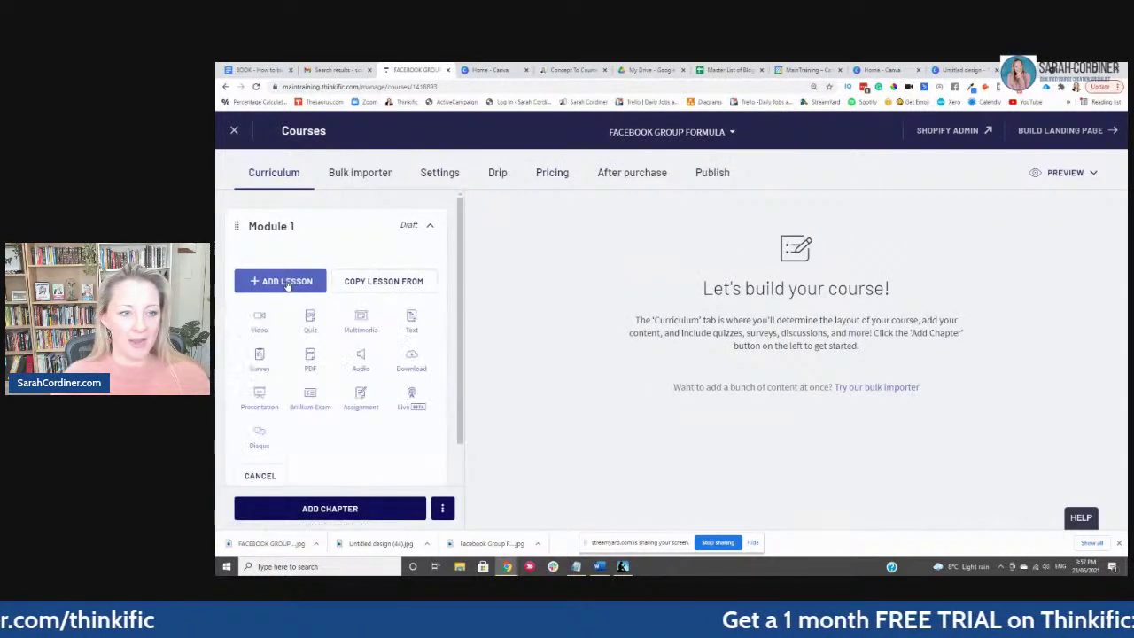
pyautogui.scroll(-2, 355, 336)
pyautogui.click(417, 355)
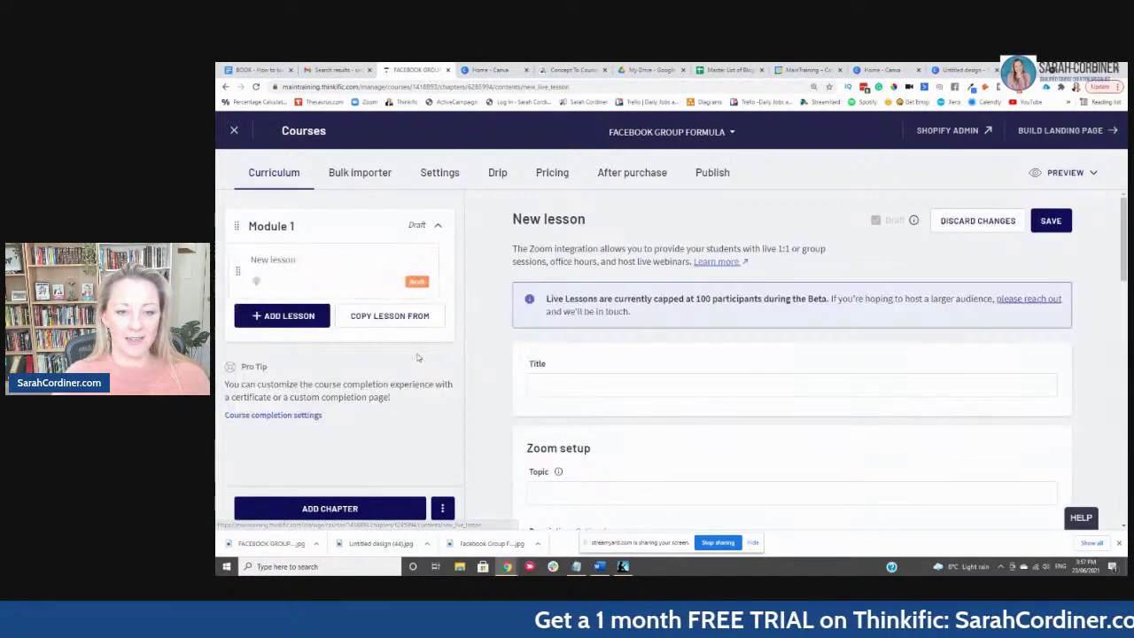
pyautogui.scroll(-3, 602, 345)
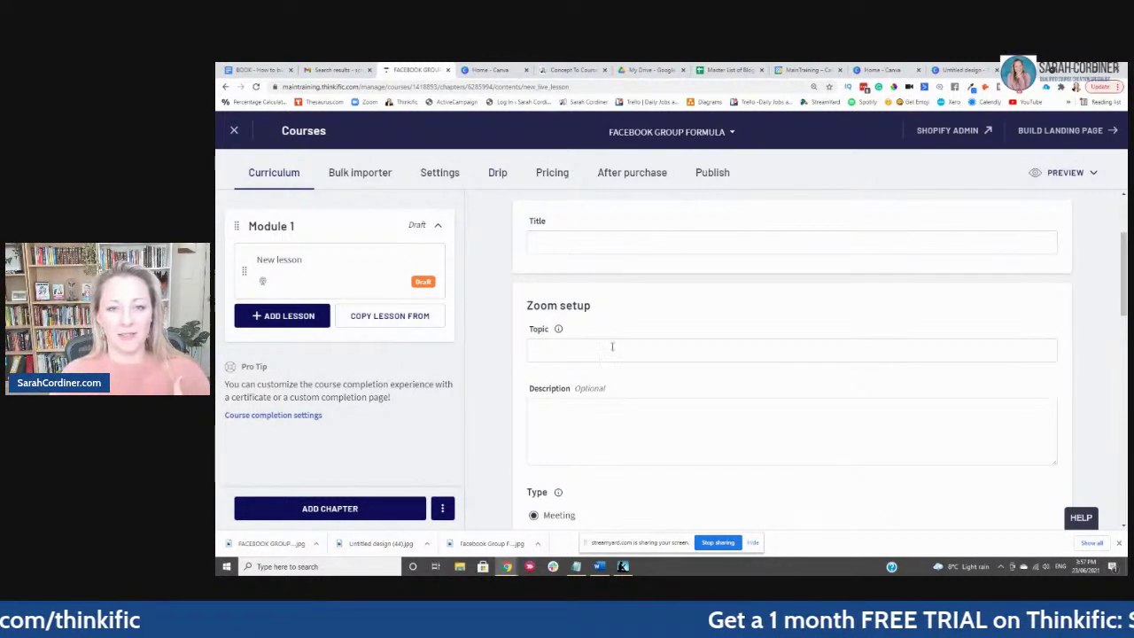
pyautogui.scroll(-1, 612, 277)
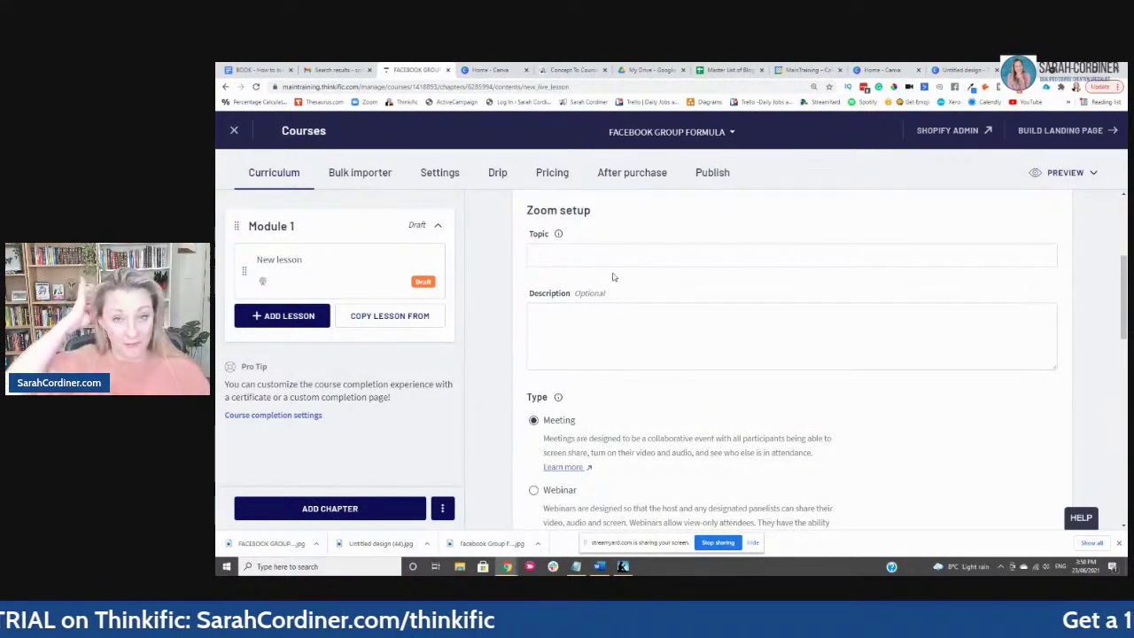
# Step: Show the available lesson types for Module 1 and switch to the StreamYard broadcast window to view the comments
pyautogui.click(296, 321)
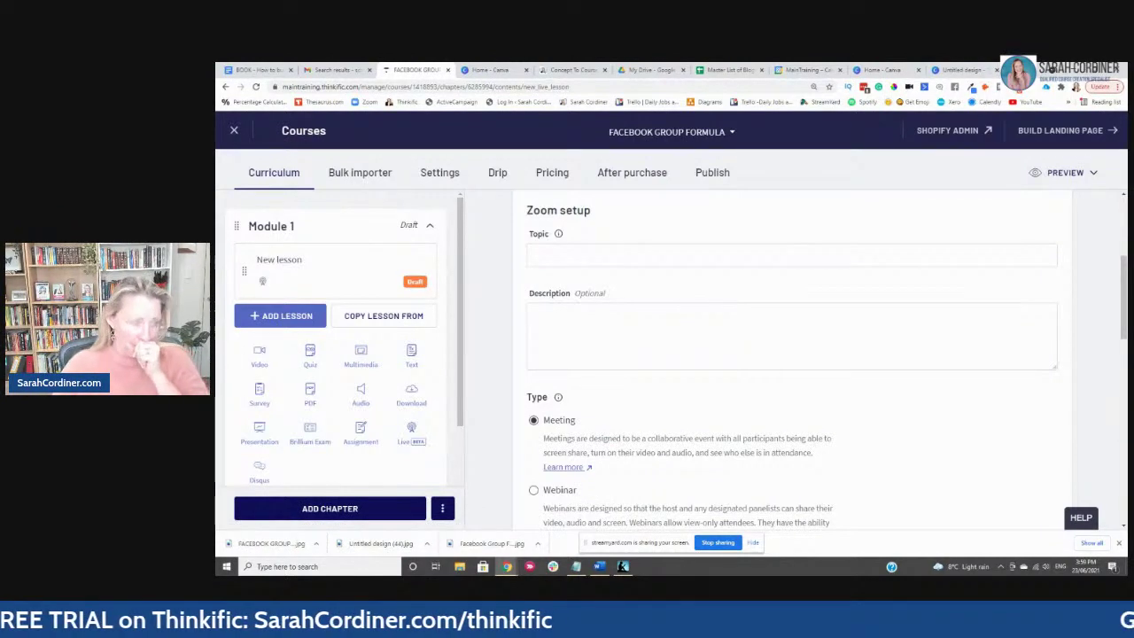
pyautogui.hotkey('alt', 'Tab')
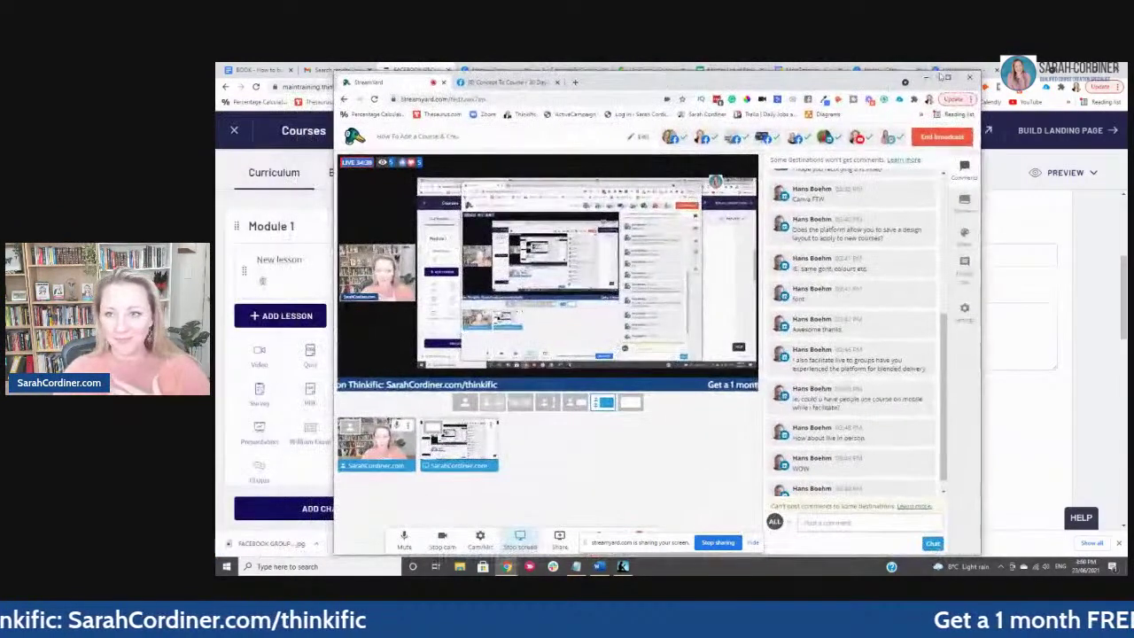